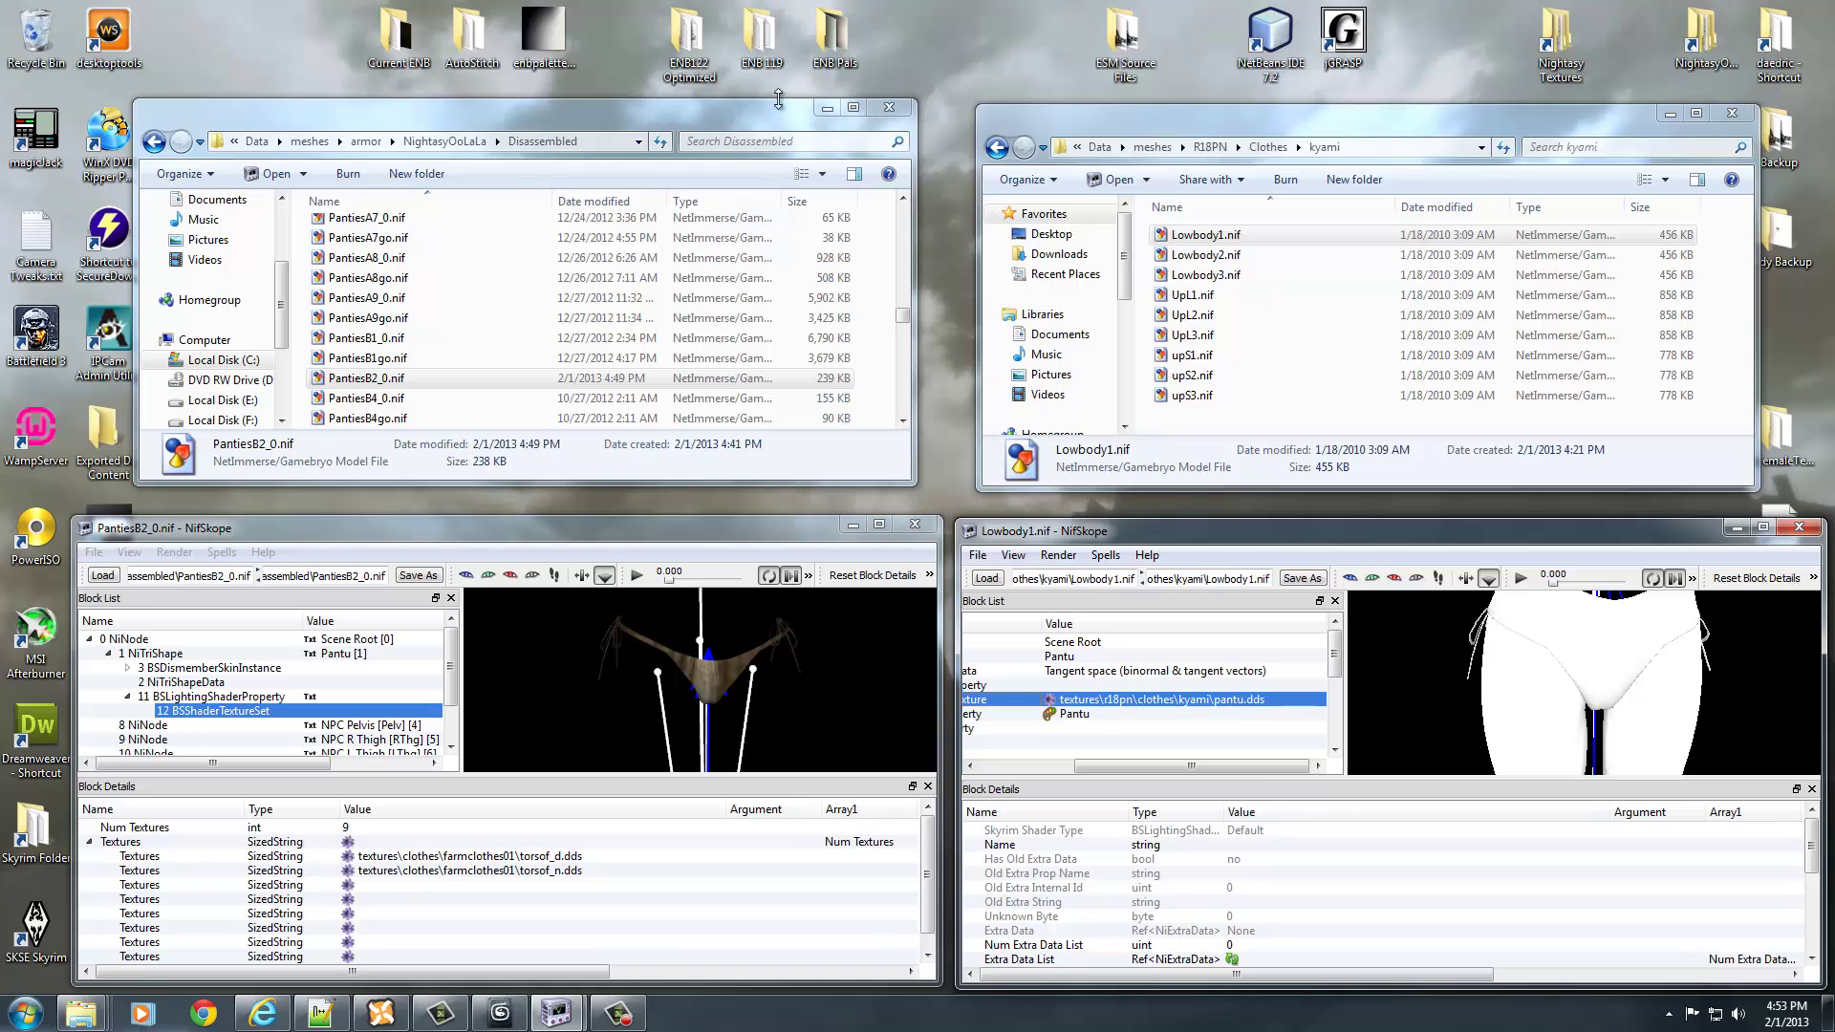
- Move the Disassembled and kyami folder windows apart to uncover the desktop icons
{"action": "left_click_drag", "start_coordinate": [760, 123], "coordinate": [713, 112]}
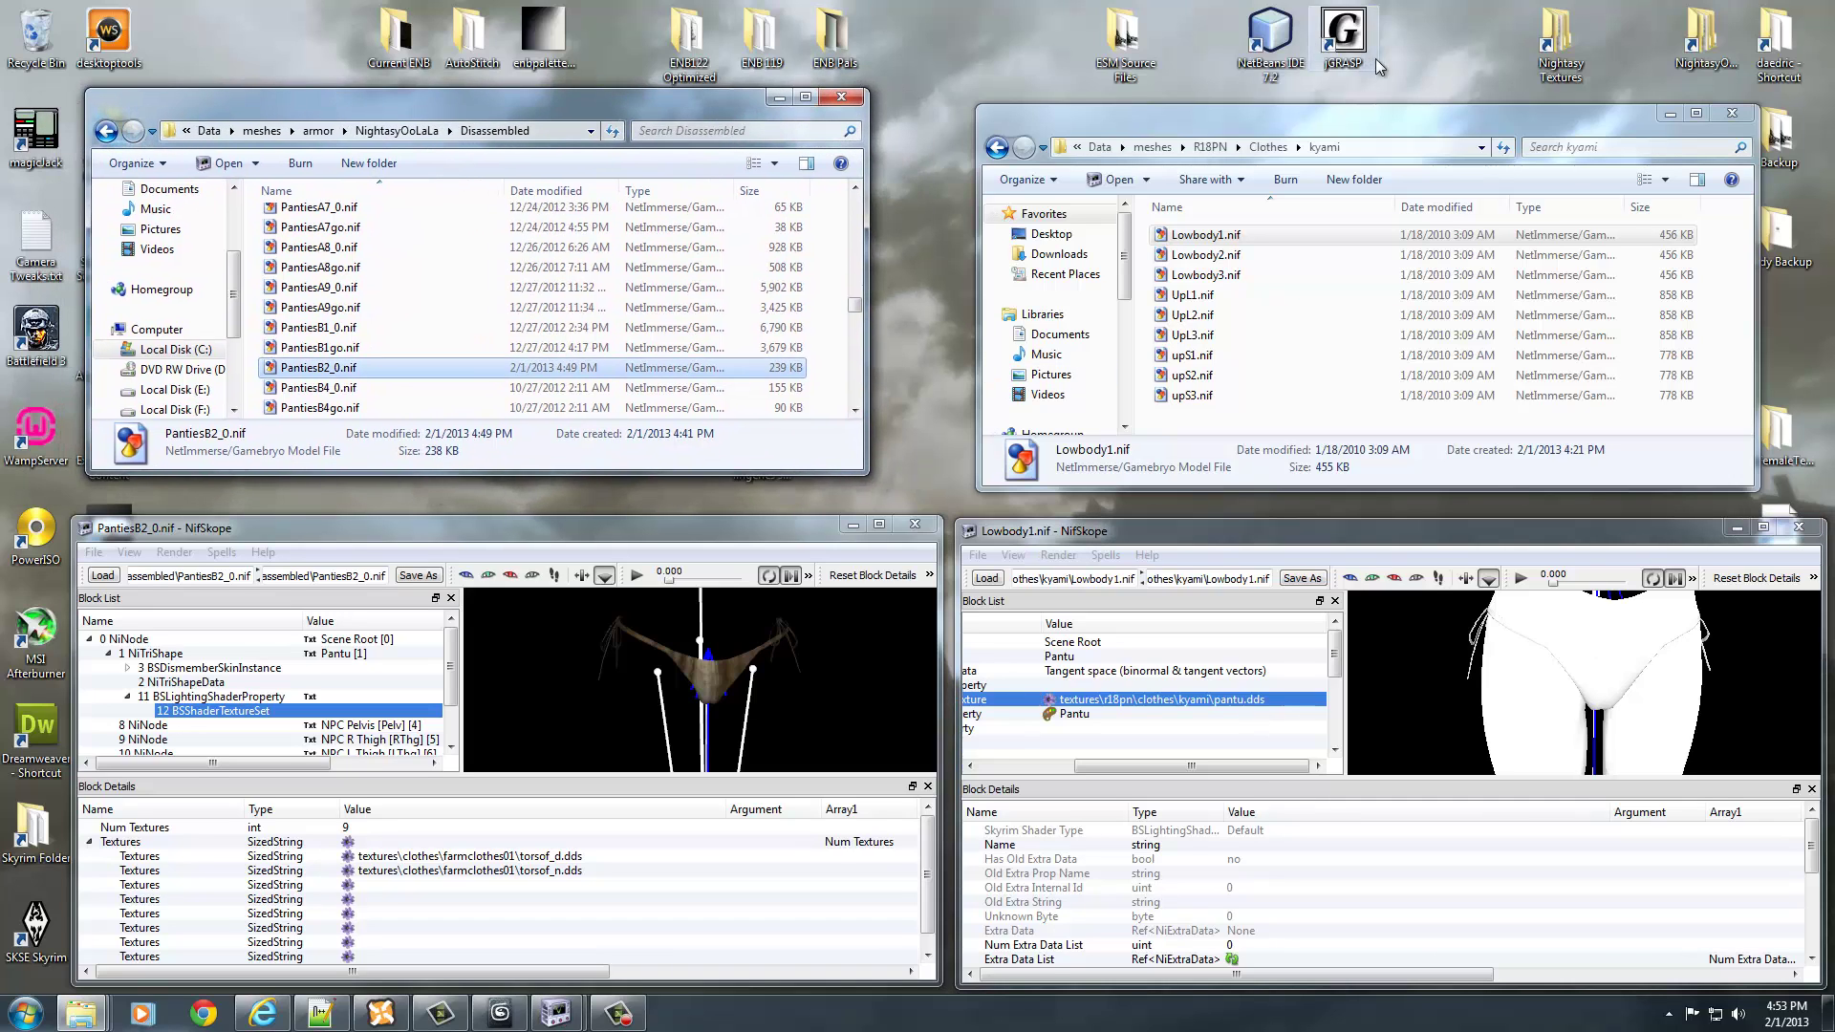
{"action": "left_click_drag", "start_coordinate": [1336, 120], "coordinate": [1433, 86]}
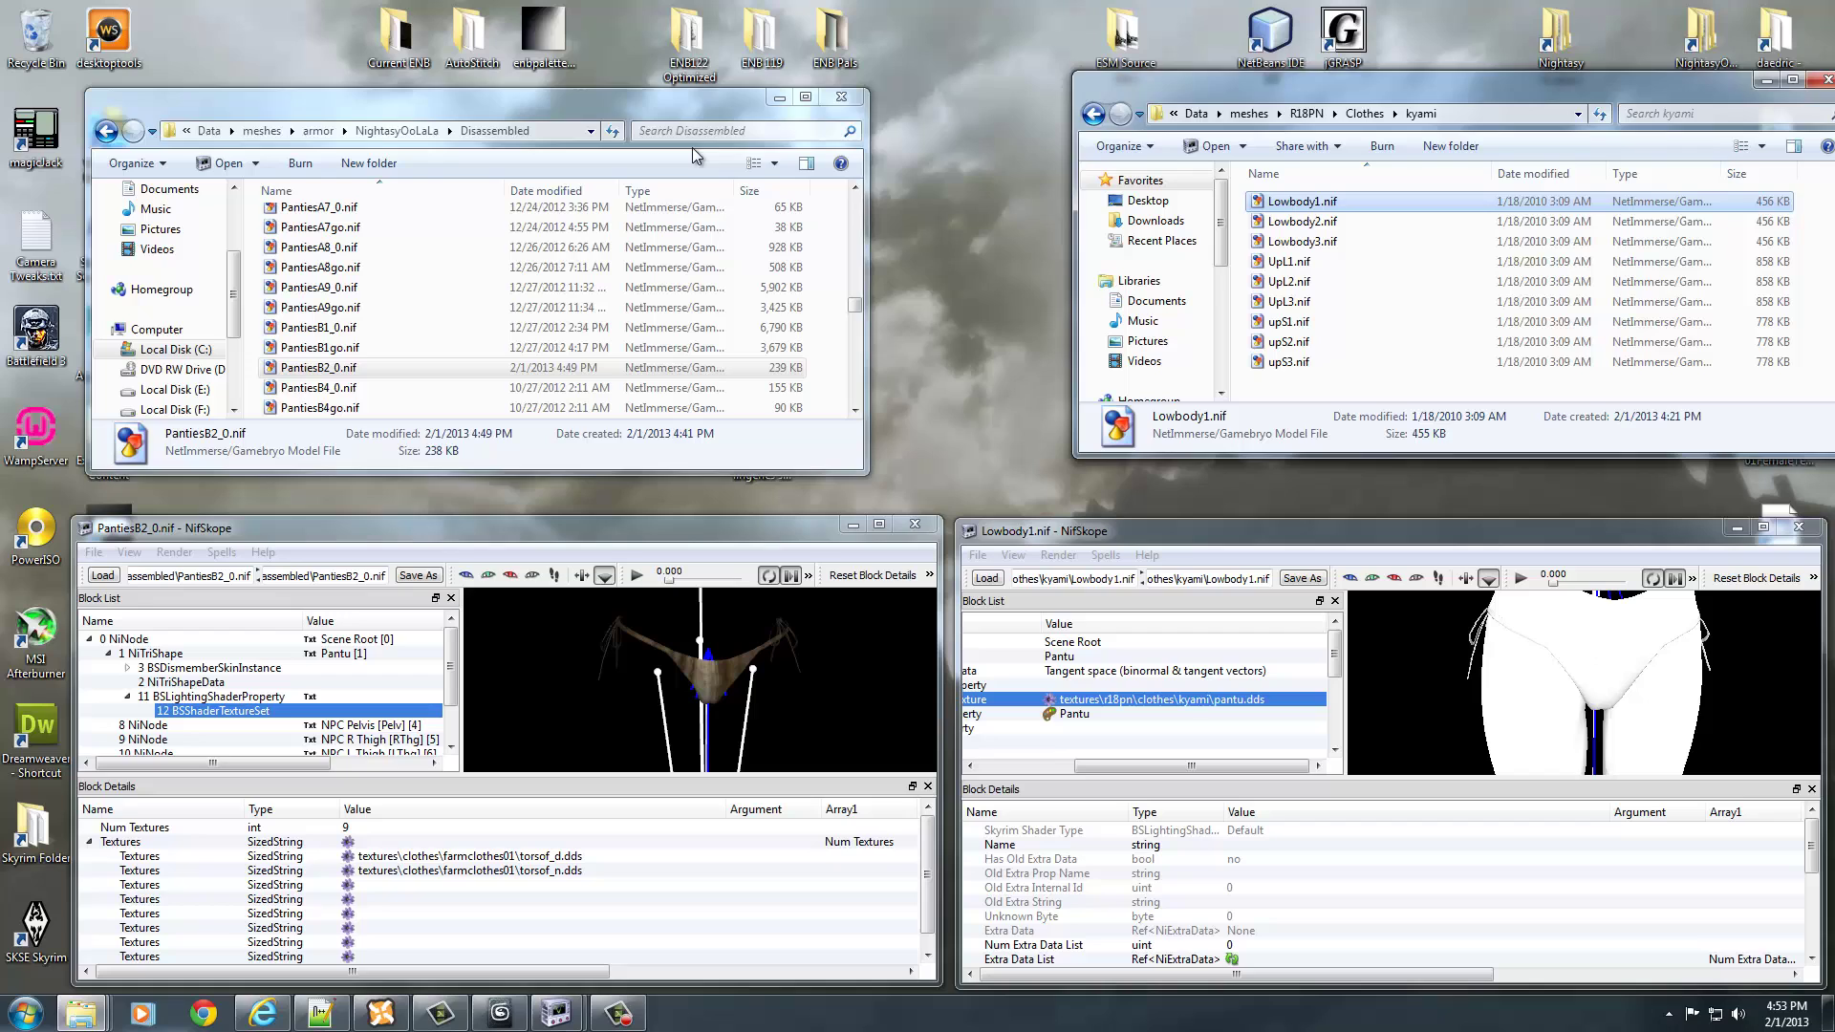
{"action": "left_click_drag", "start_coordinate": [689, 112], "coordinate": [564, 137]}
- Browse R18PN > Data > Textures > R18PN > Clothes > kyami and select kanagu.dds
{"action": "double_click", "coordinate": [787, 441]}
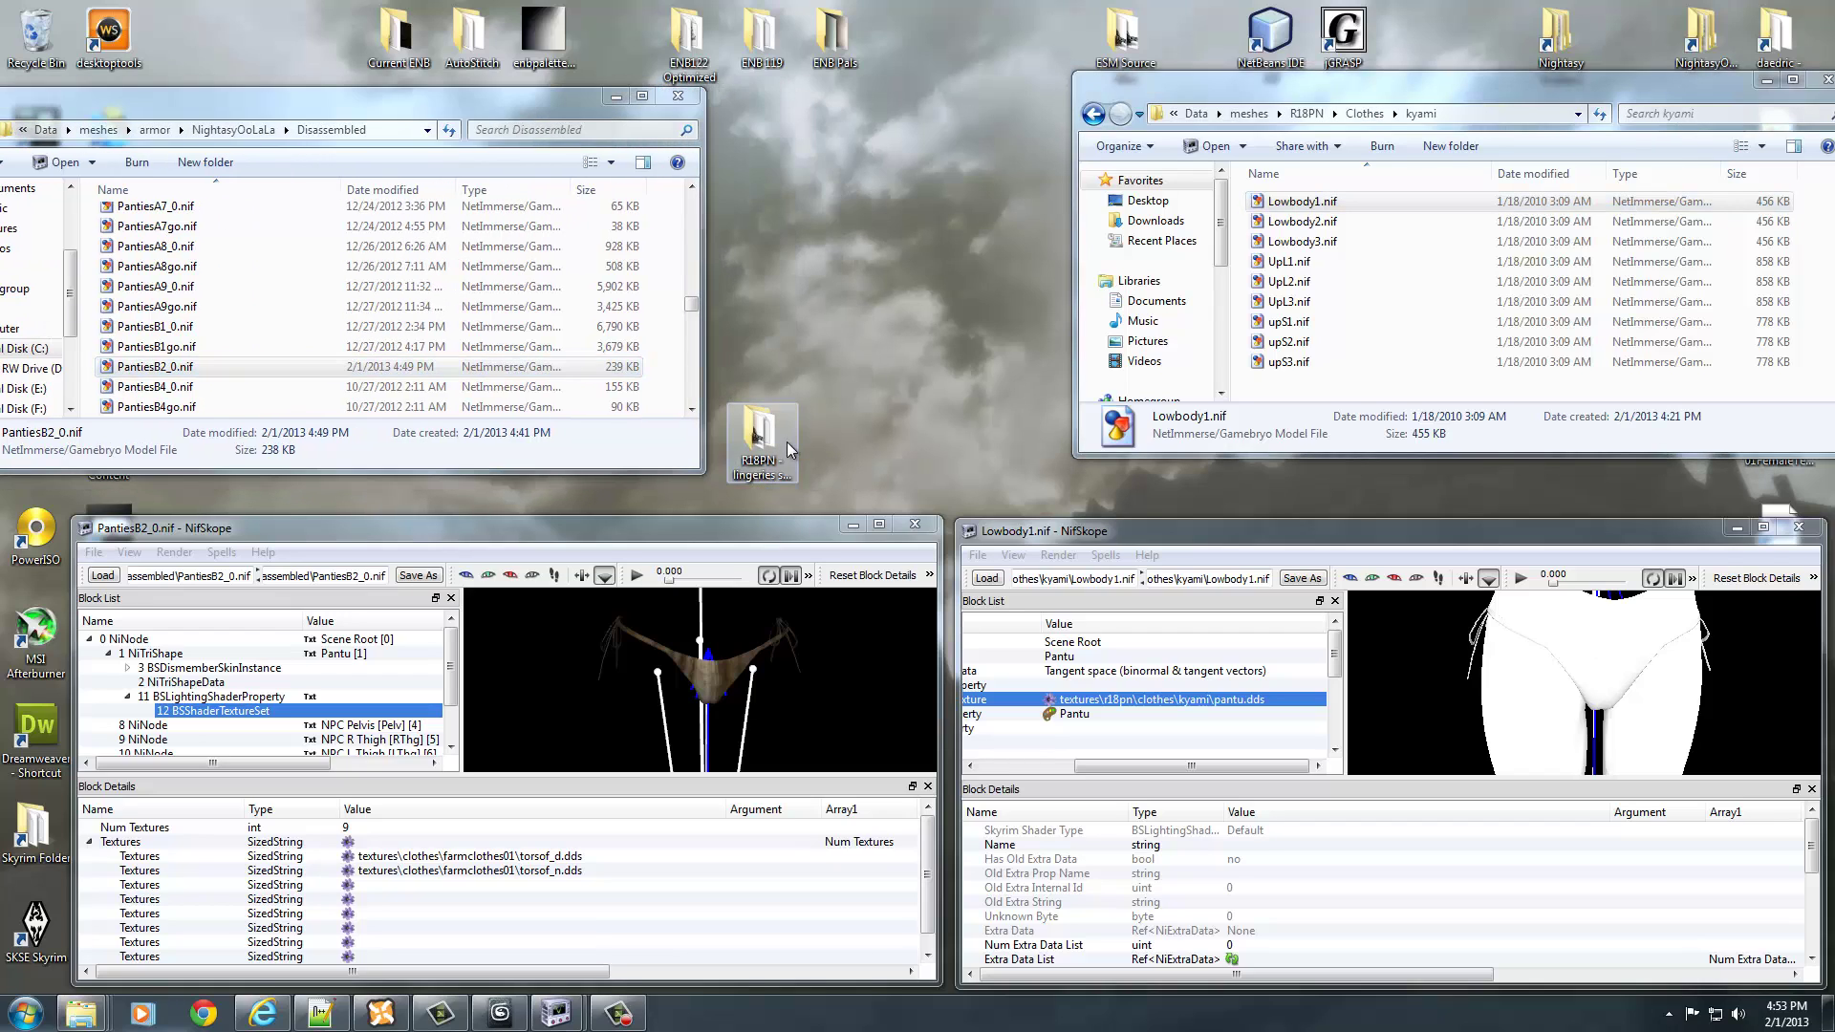
{"action": "double_click", "coordinate": [208, 133]}
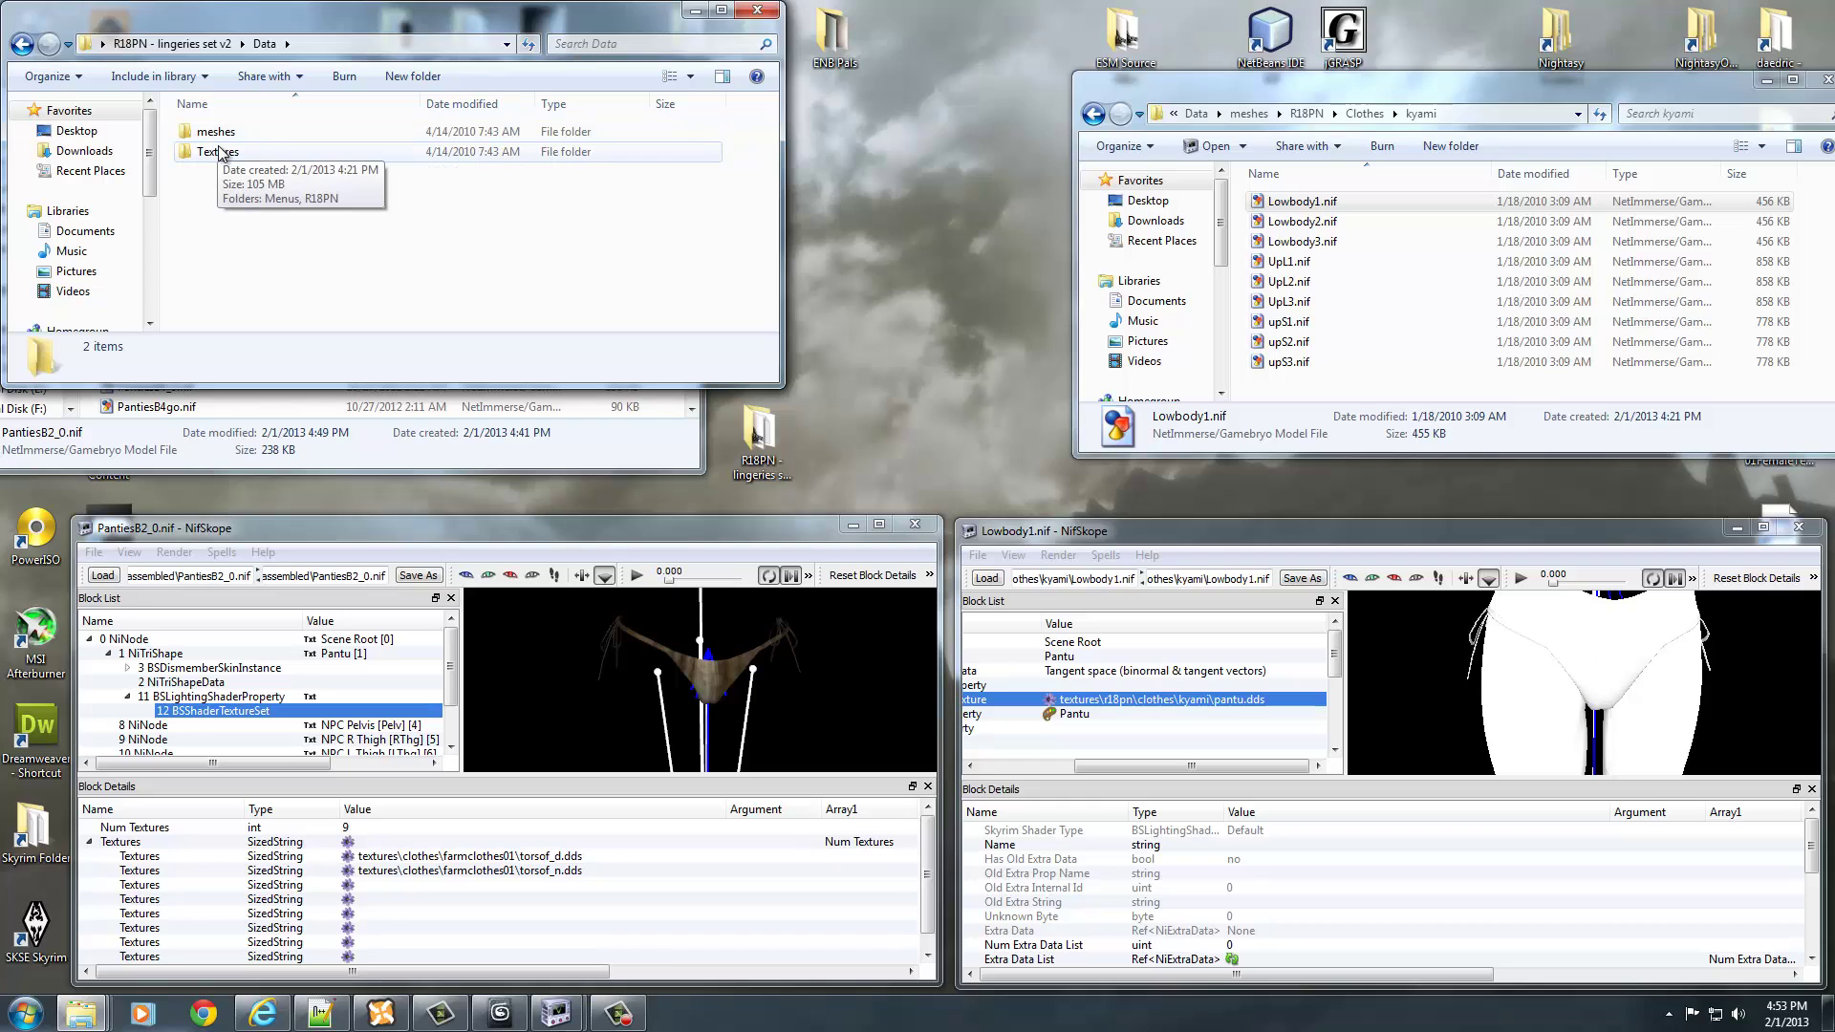
{"action": "double_click", "coordinate": [222, 153]}
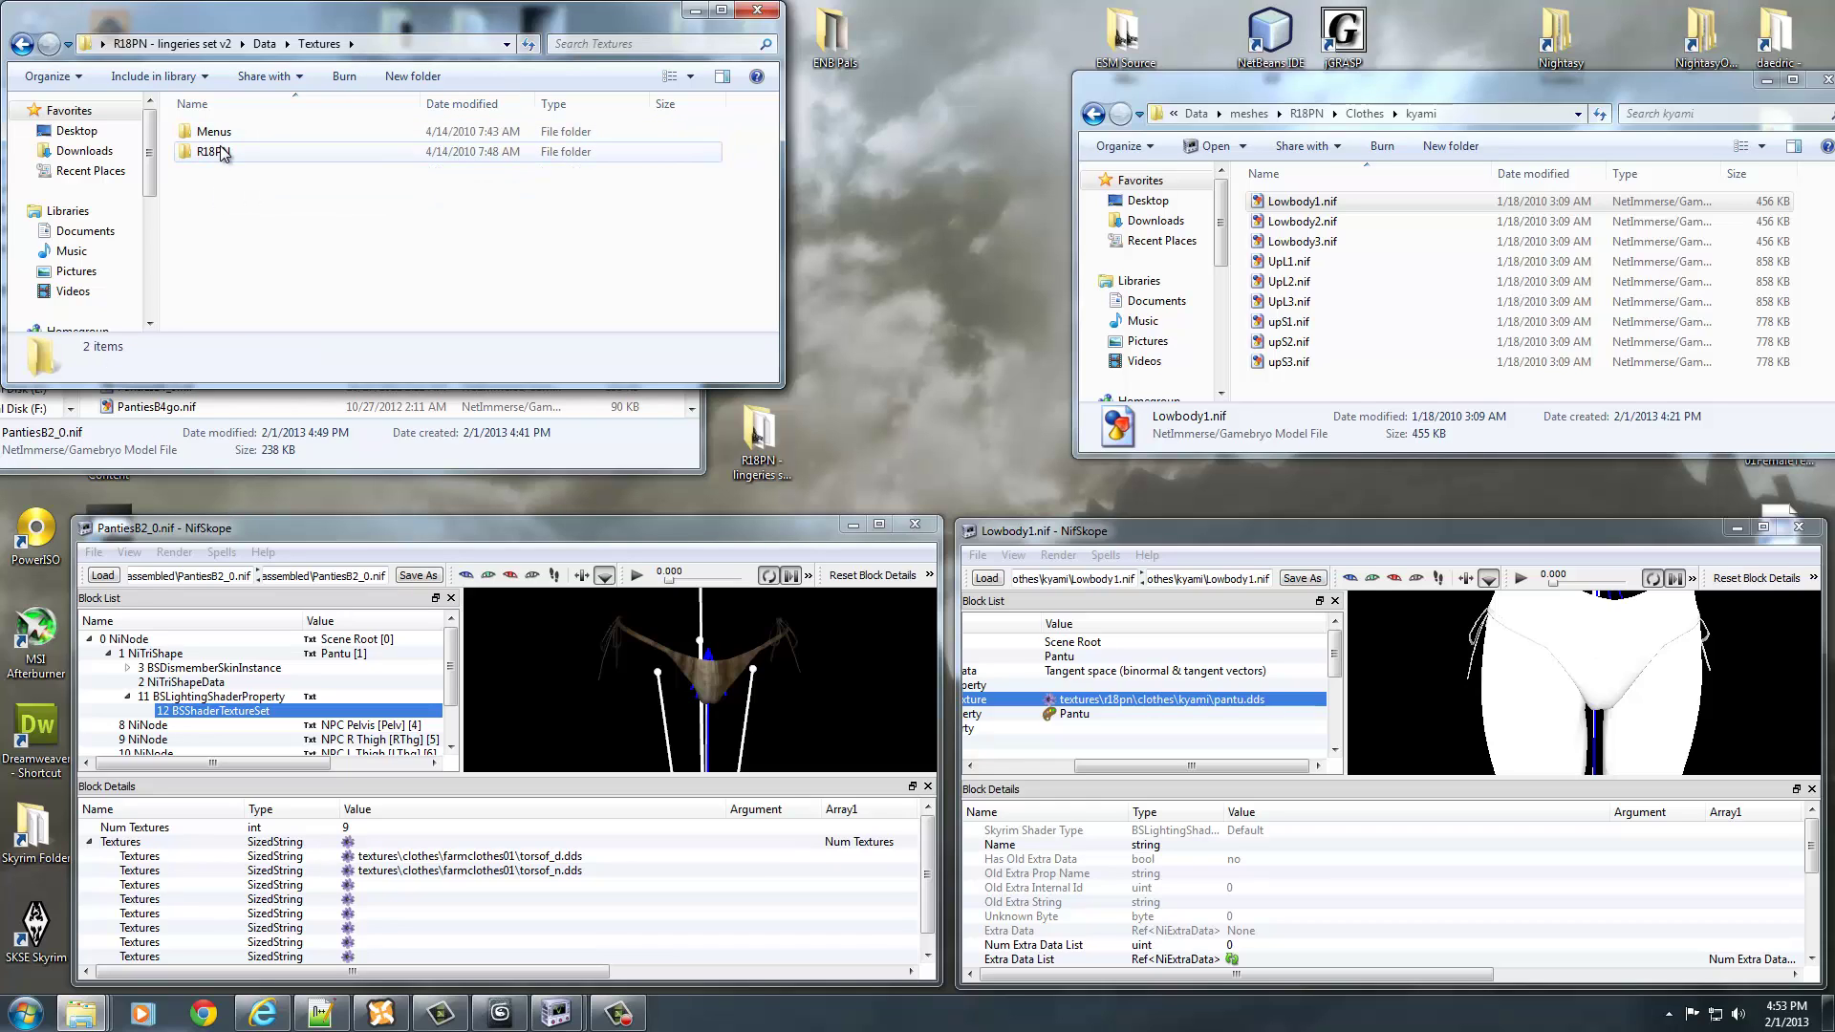
{"action": "left_click", "coordinate": [222, 154]}
{"action": "double_click", "coordinate": [214, 152]}
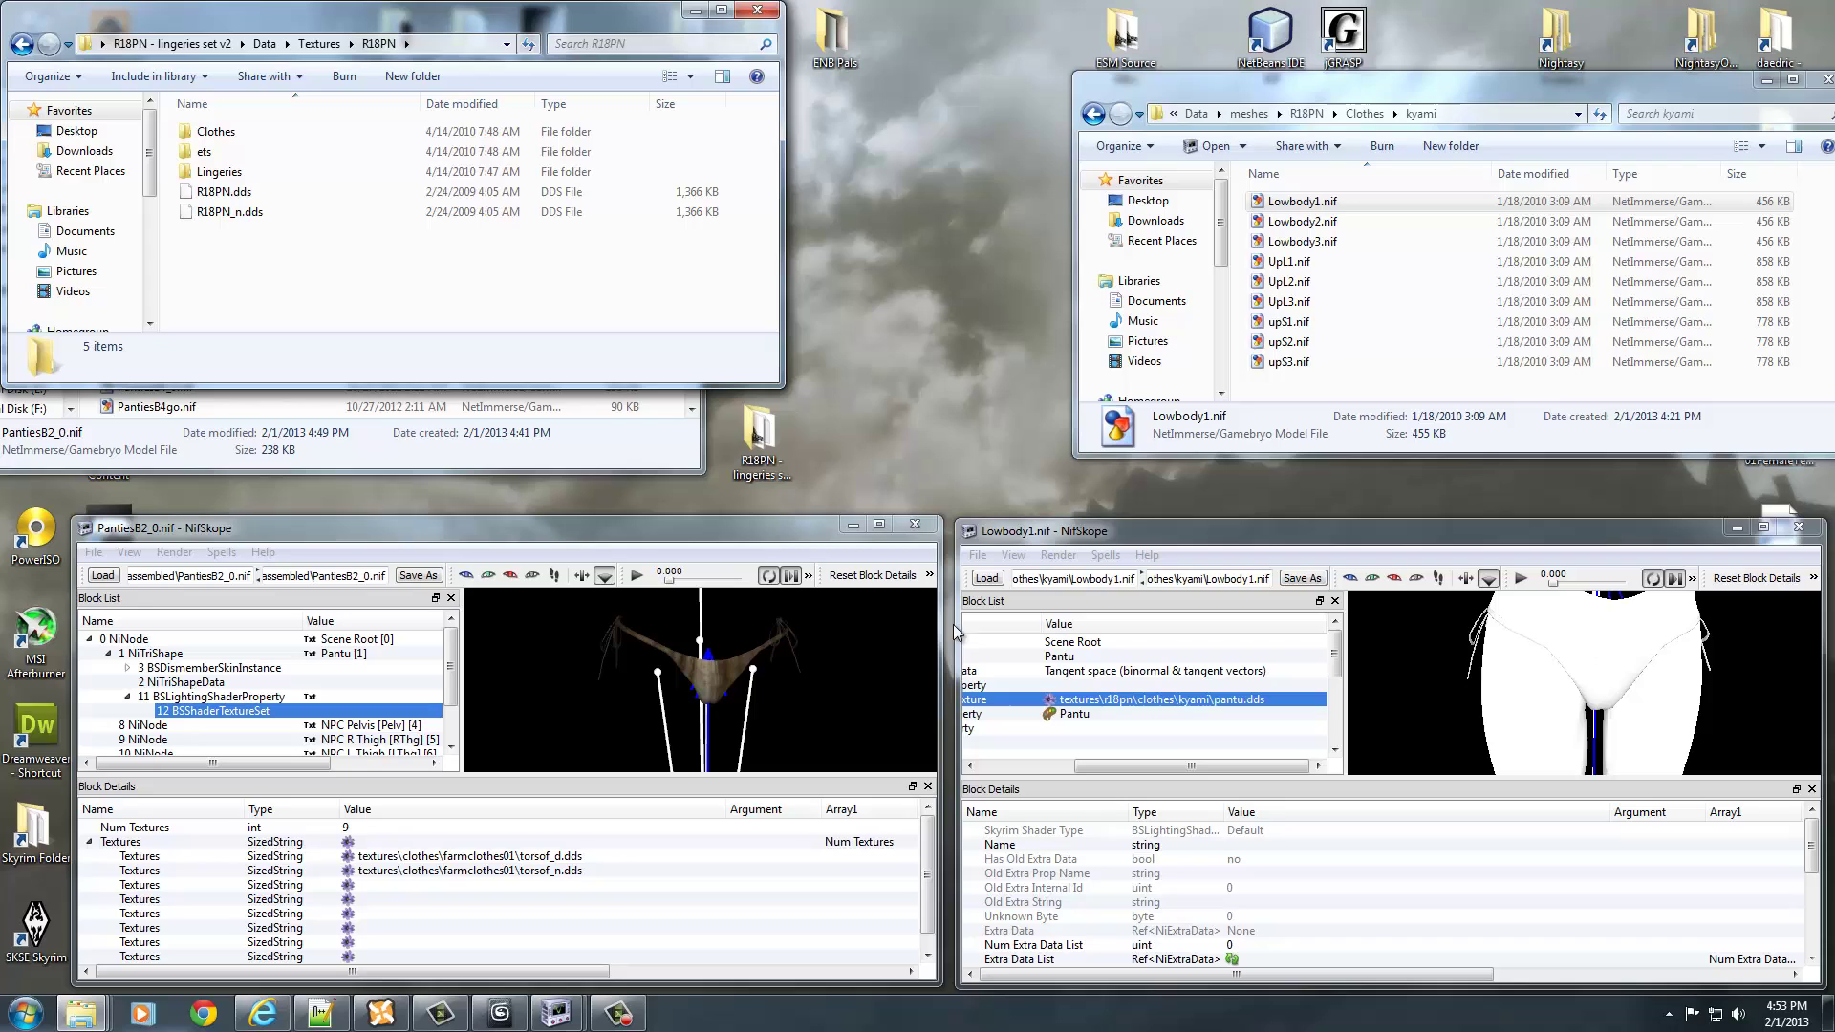
{"action": "double_click", "coordinate": [216, 132]}
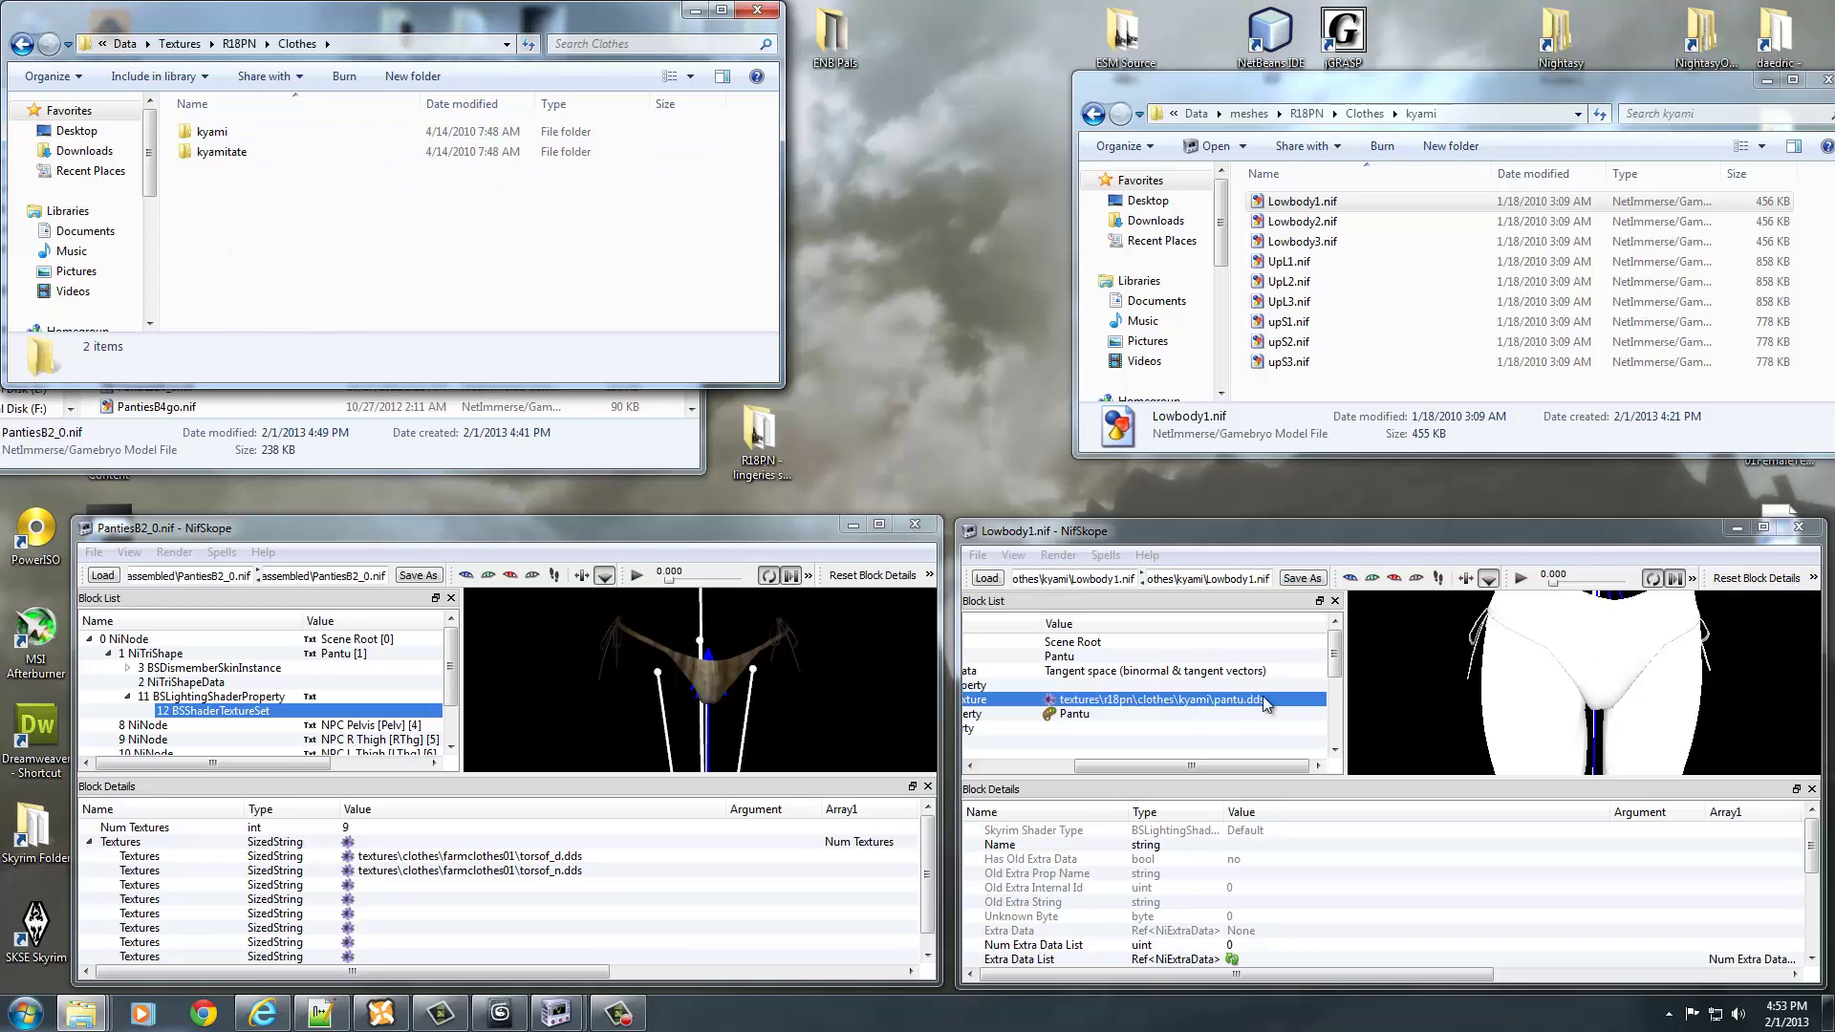
{"action": "double_click", "coordinate": [230, 134]}
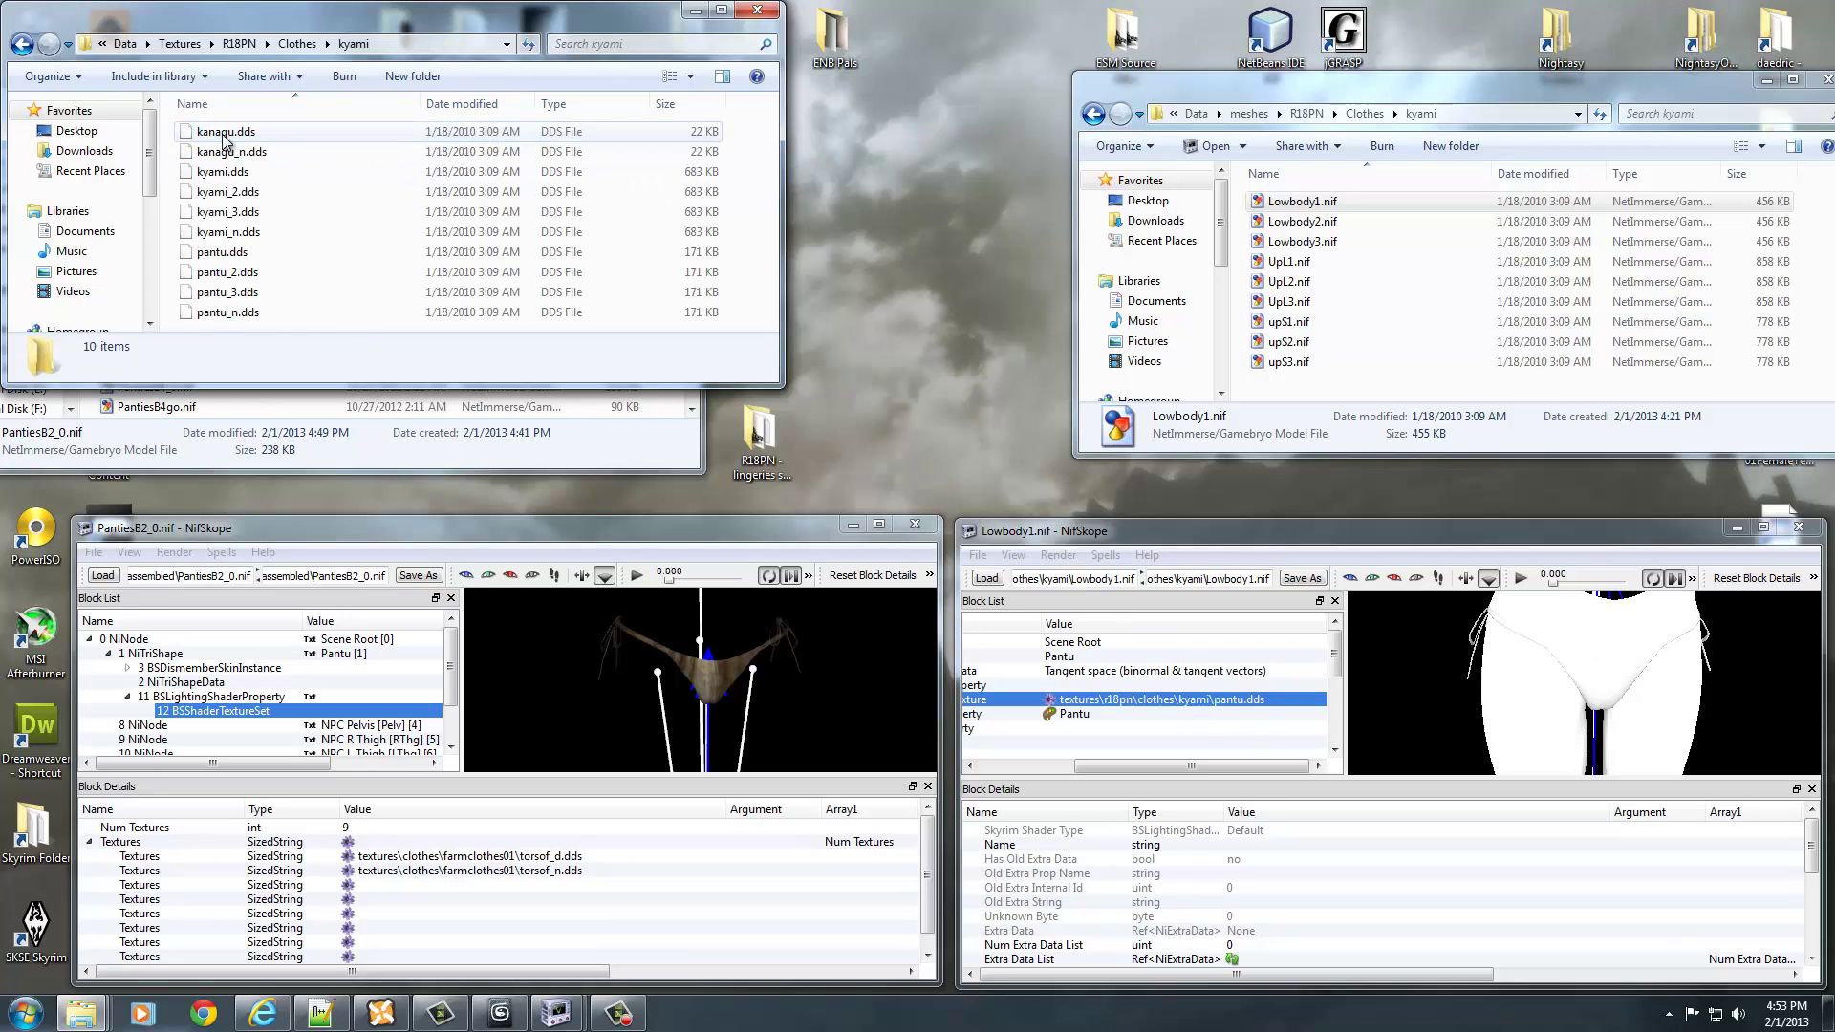
{"action": "left_click", "coordinate": [246, 138]}
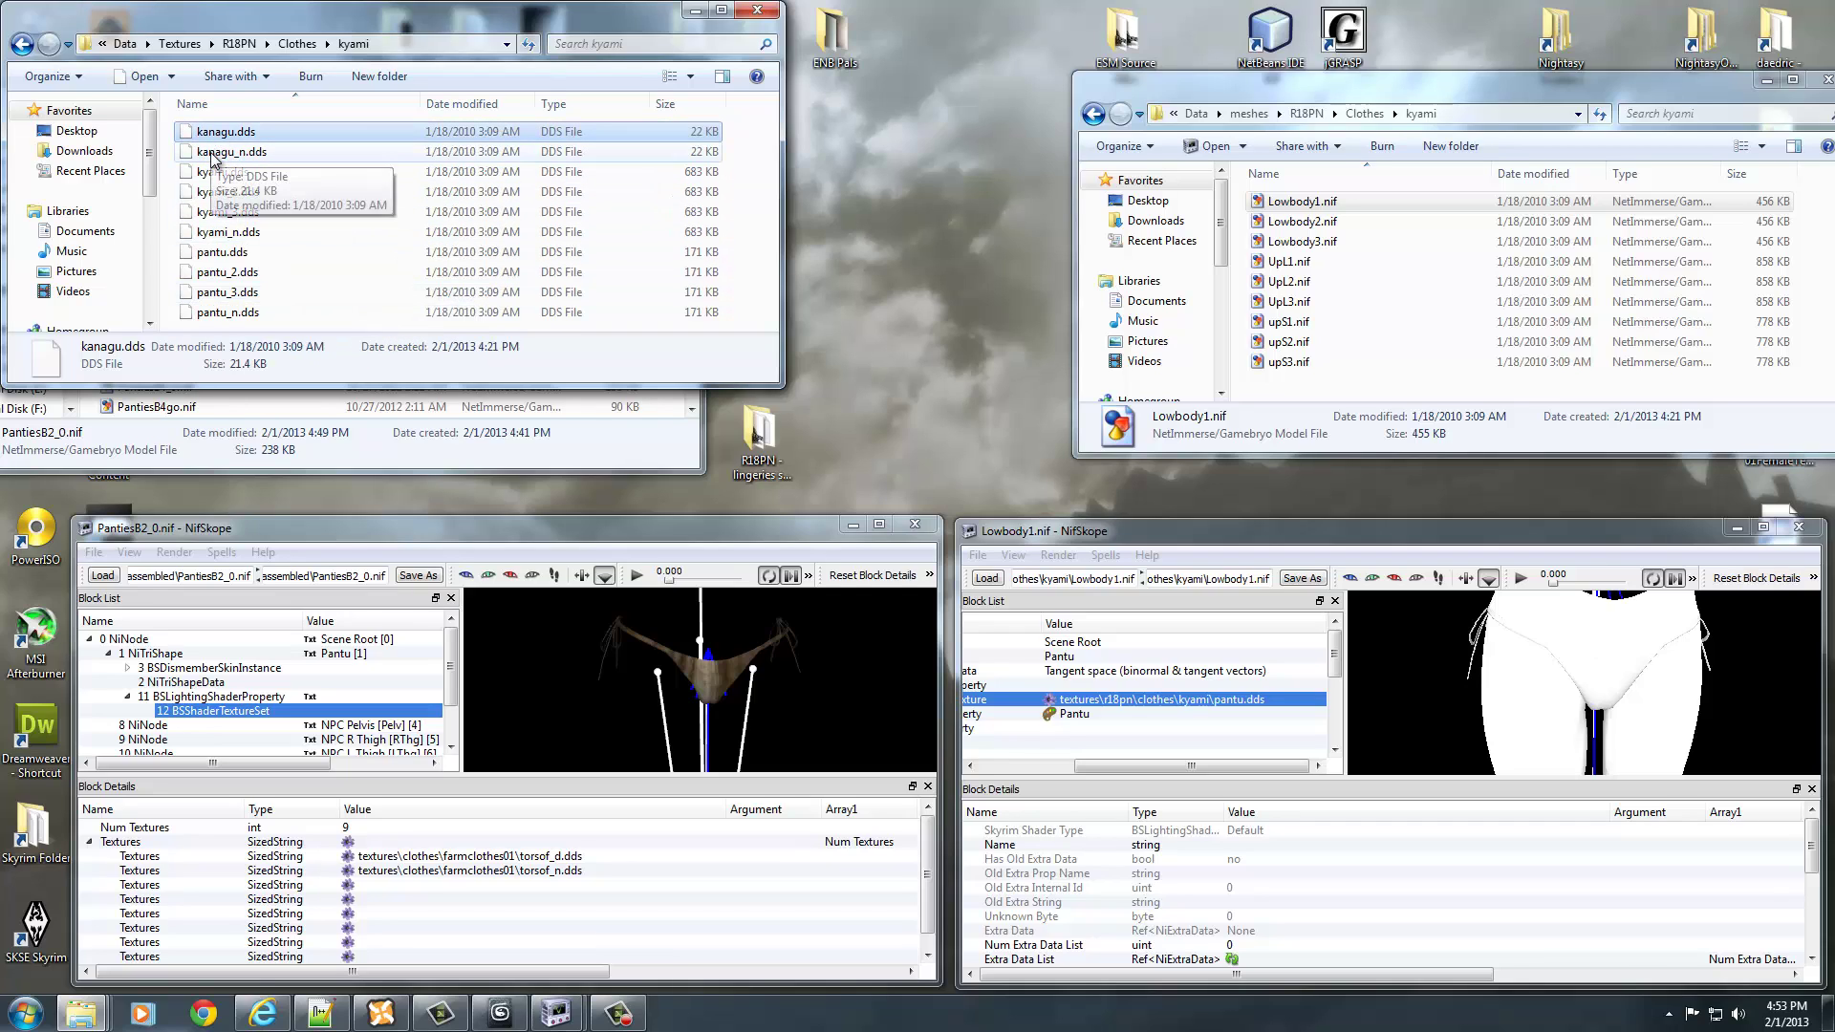
{"action": "left_click", "coordinate": [1773, 531]}
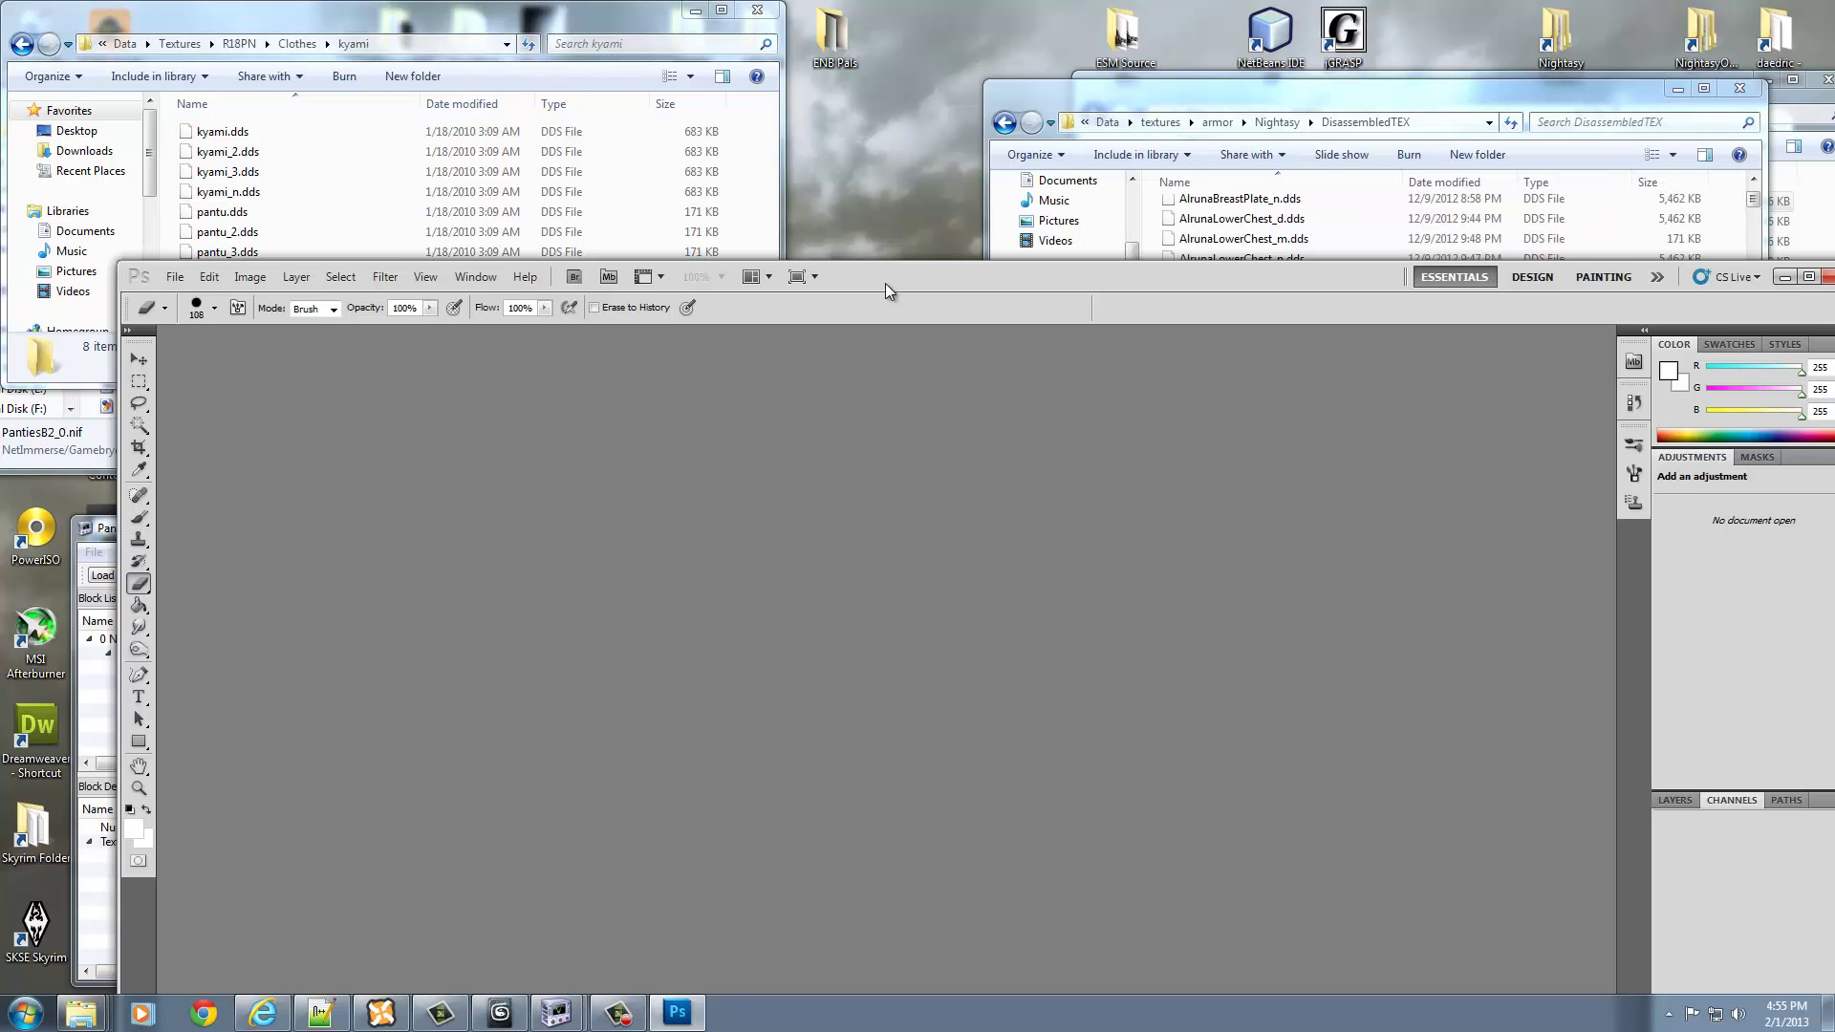
- Rearrange Photoshop and drag pantu.dds into it, bringing up the NVIDIA DDS read options
{"action": "left_click_drag", "start_coordinate": [884, 283], "coordinate": [874, 338]}
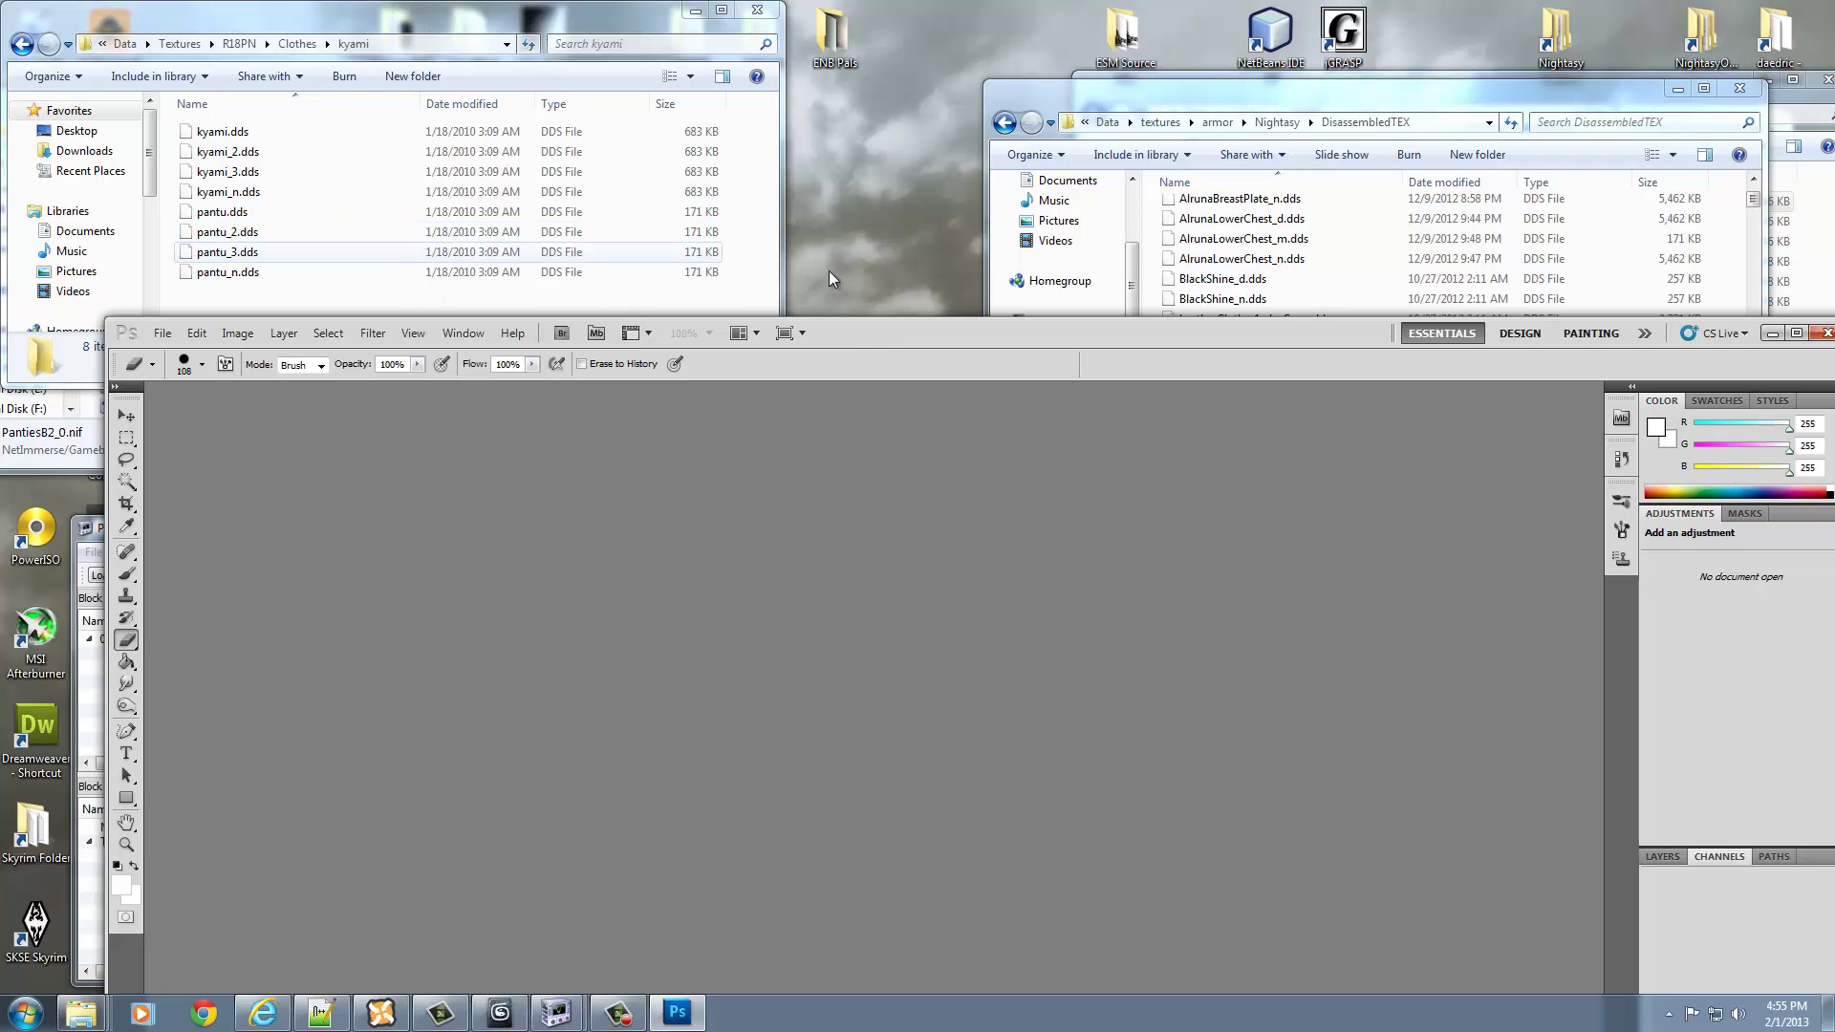
{"action": "left_click", "coordinate": [1771, 335]}
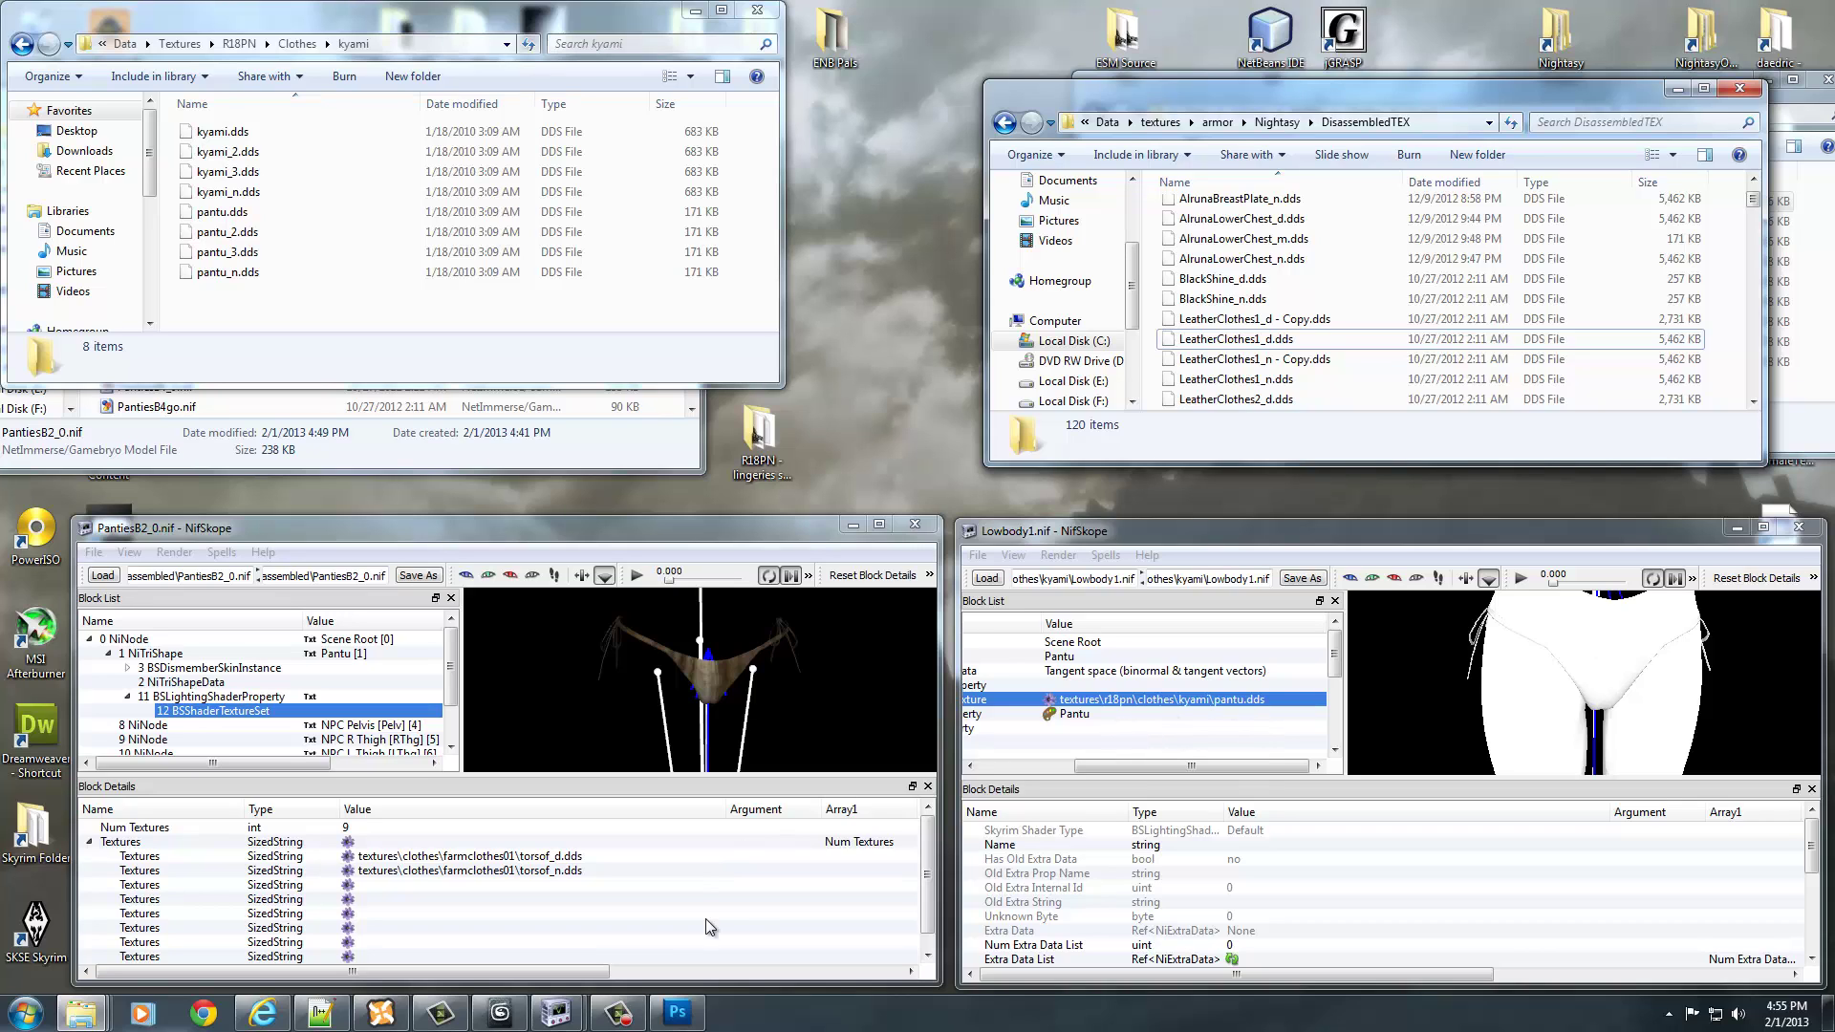
{"action": "left_click", "coordinate": [677, 1012]}
{"action": "left_click_drag", "start_coordinate": [222, 211], "coordinate": [673, 612]}
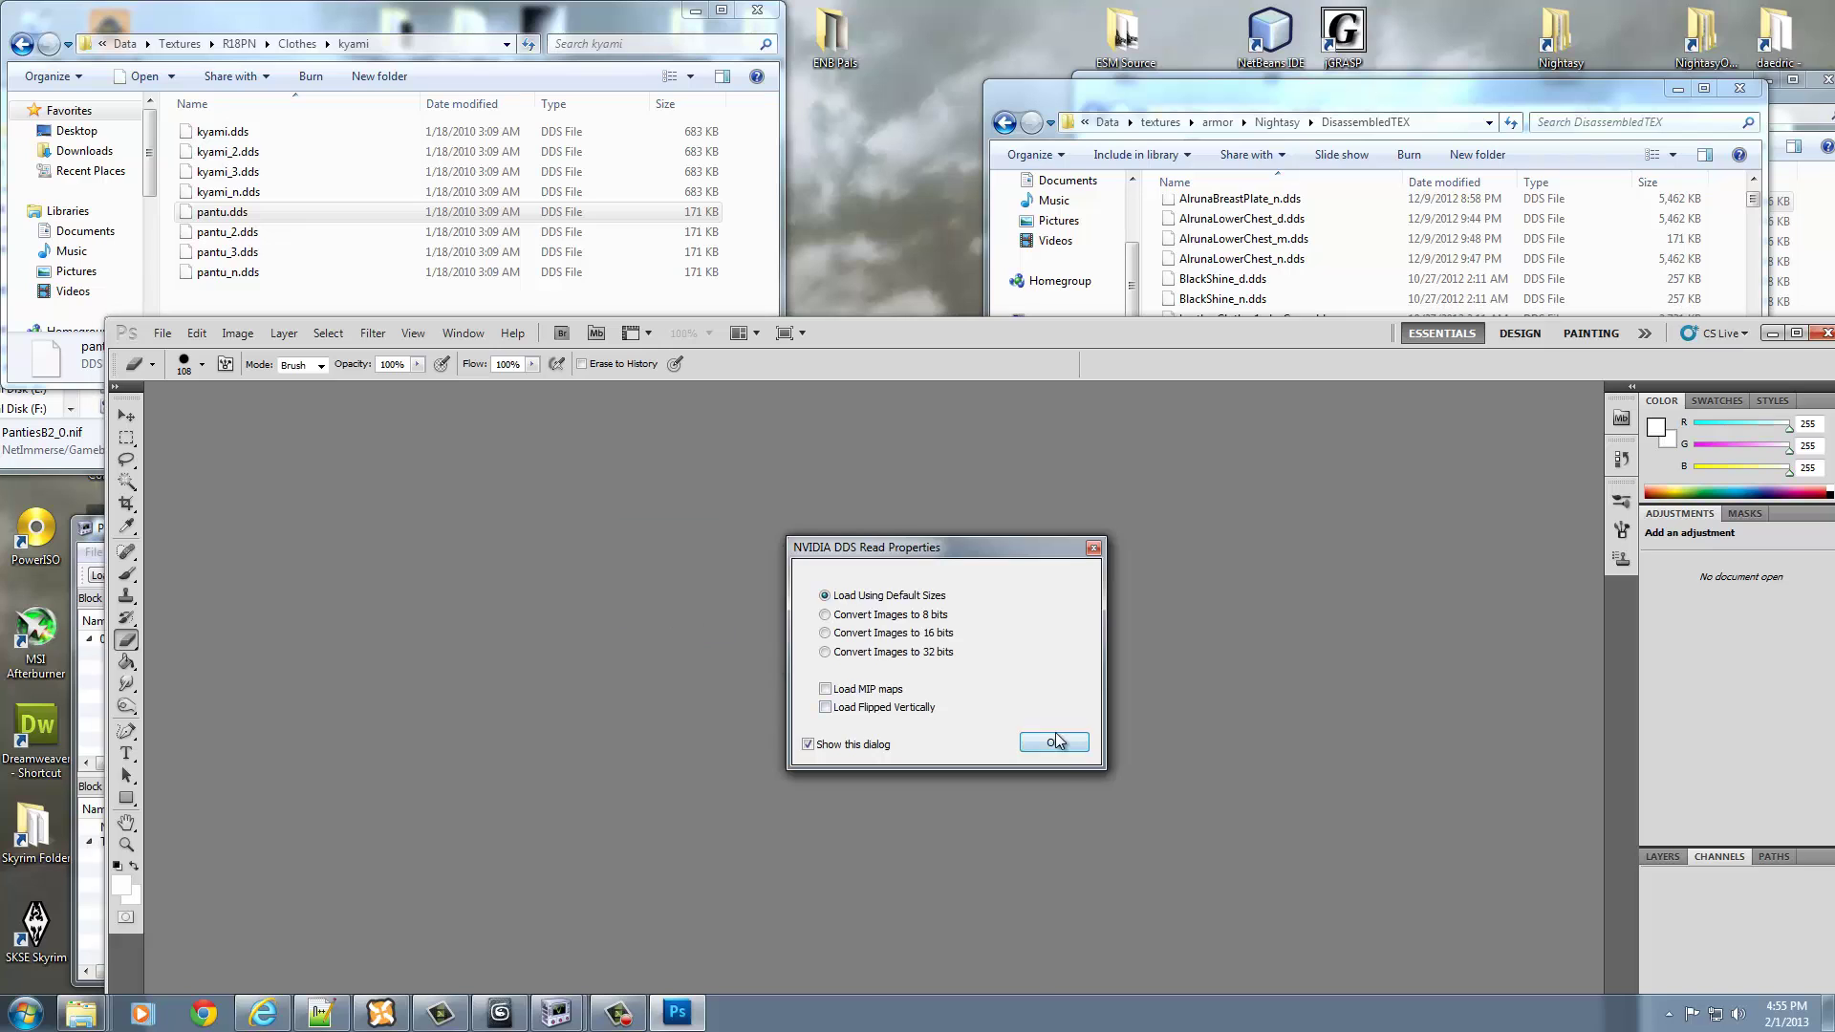
- Open pantu.dds, pantu_2.dds and pantu_3.dds in Photoshop with default DDS load settings
{"action": "left_click", "coordinate": [1053, 736]}
{"action": "left_click_drag", "start_coordinate": [995, 346], "coordinate": [960, 293]}
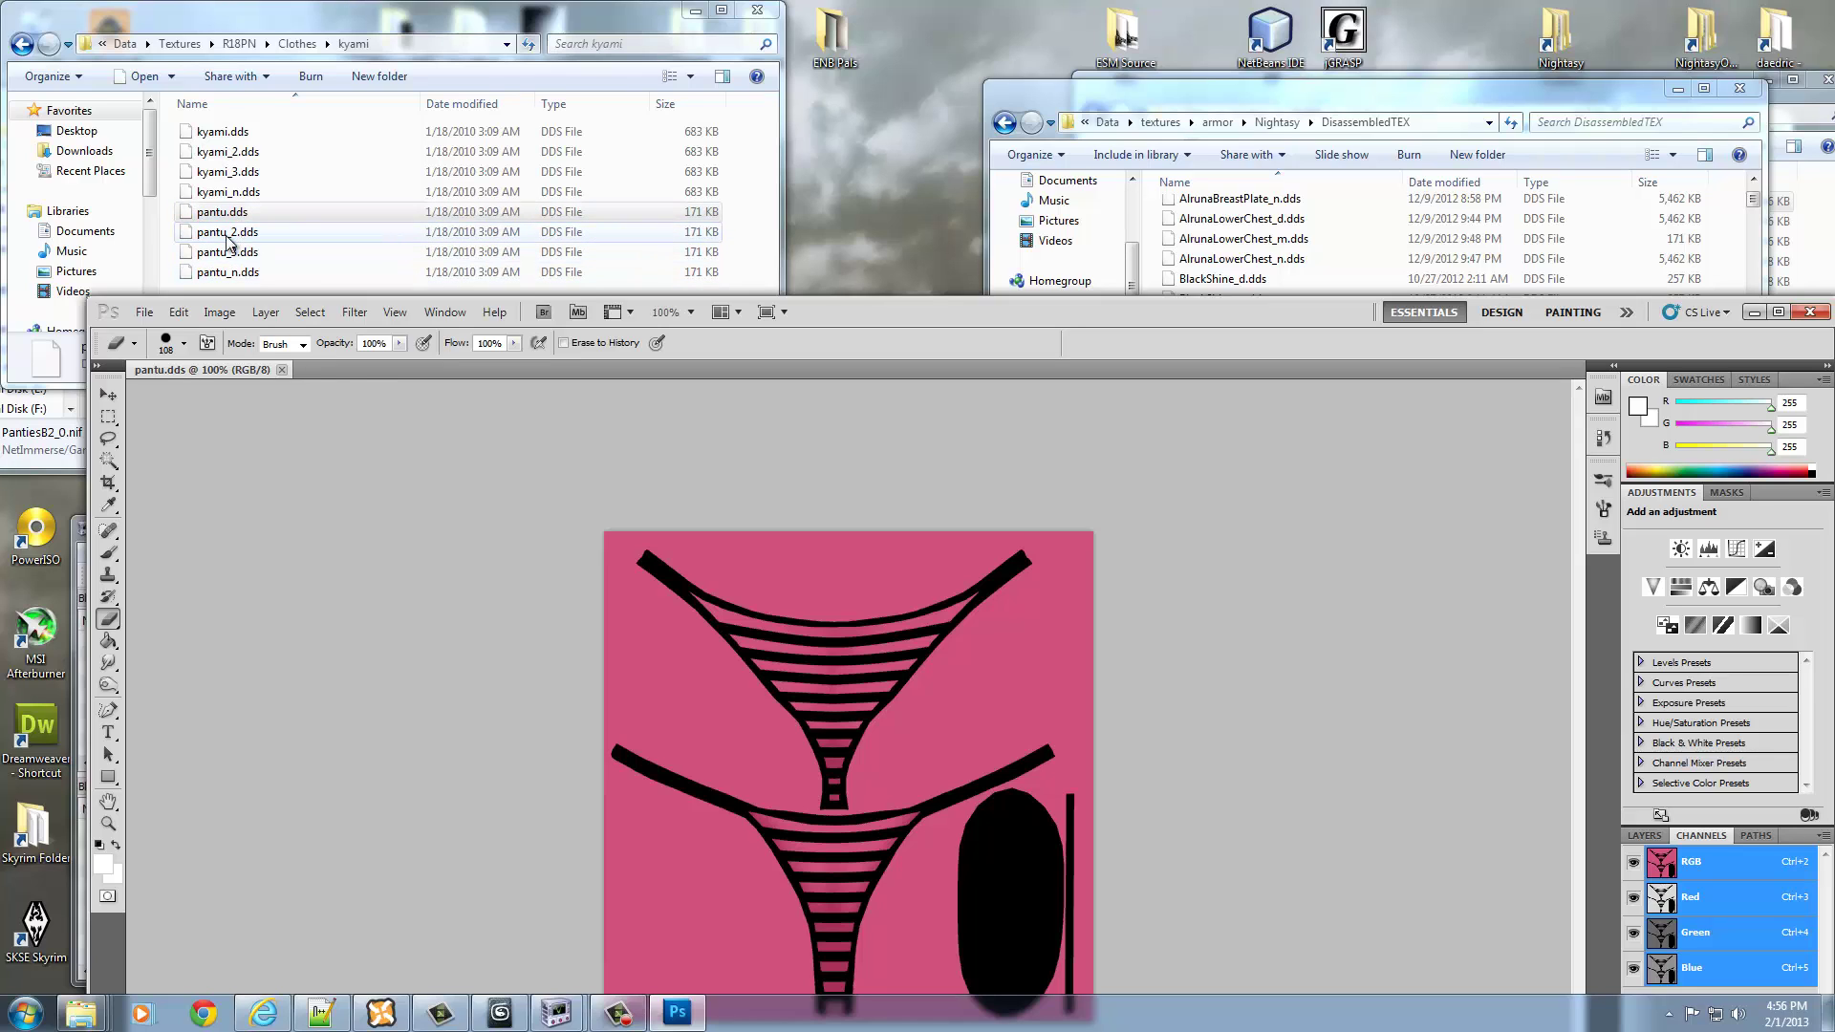
{"action": "left_click_drag", "start_coordinate": [228, 232], "coordinate": [333, 370]}
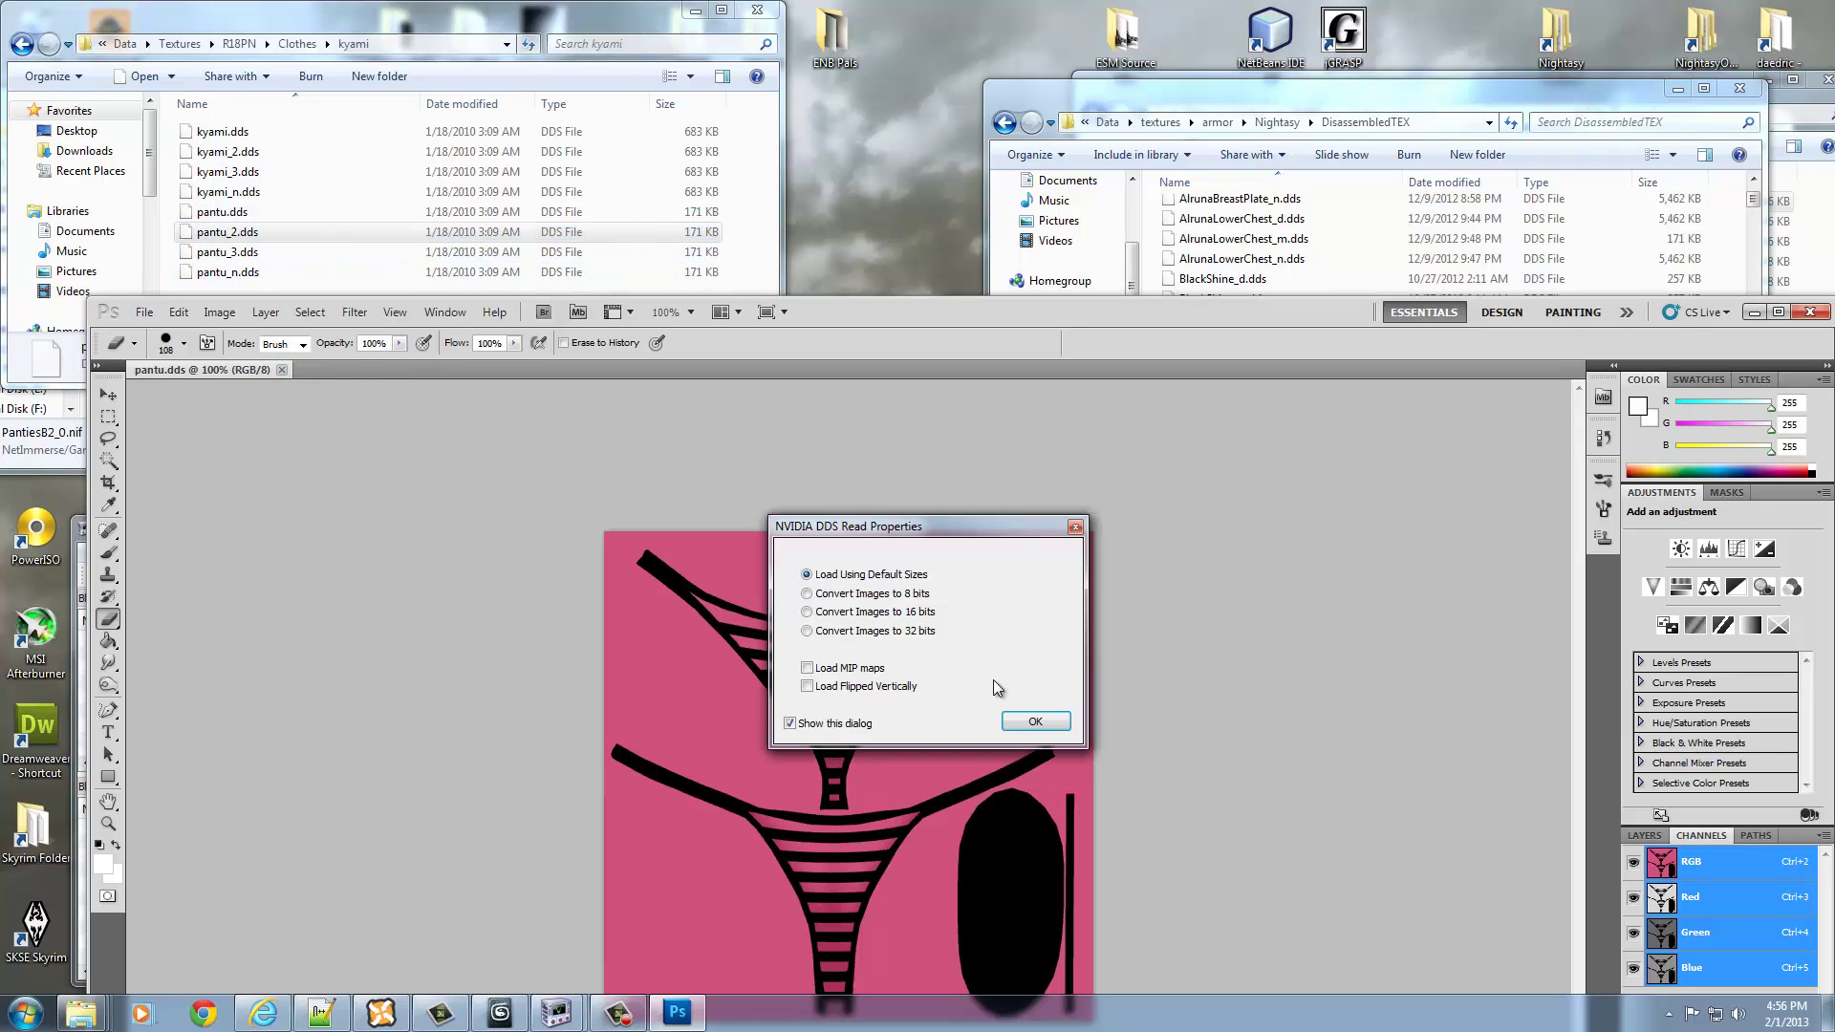
{"action": "left_click", "coordinate": [1032, 720]}
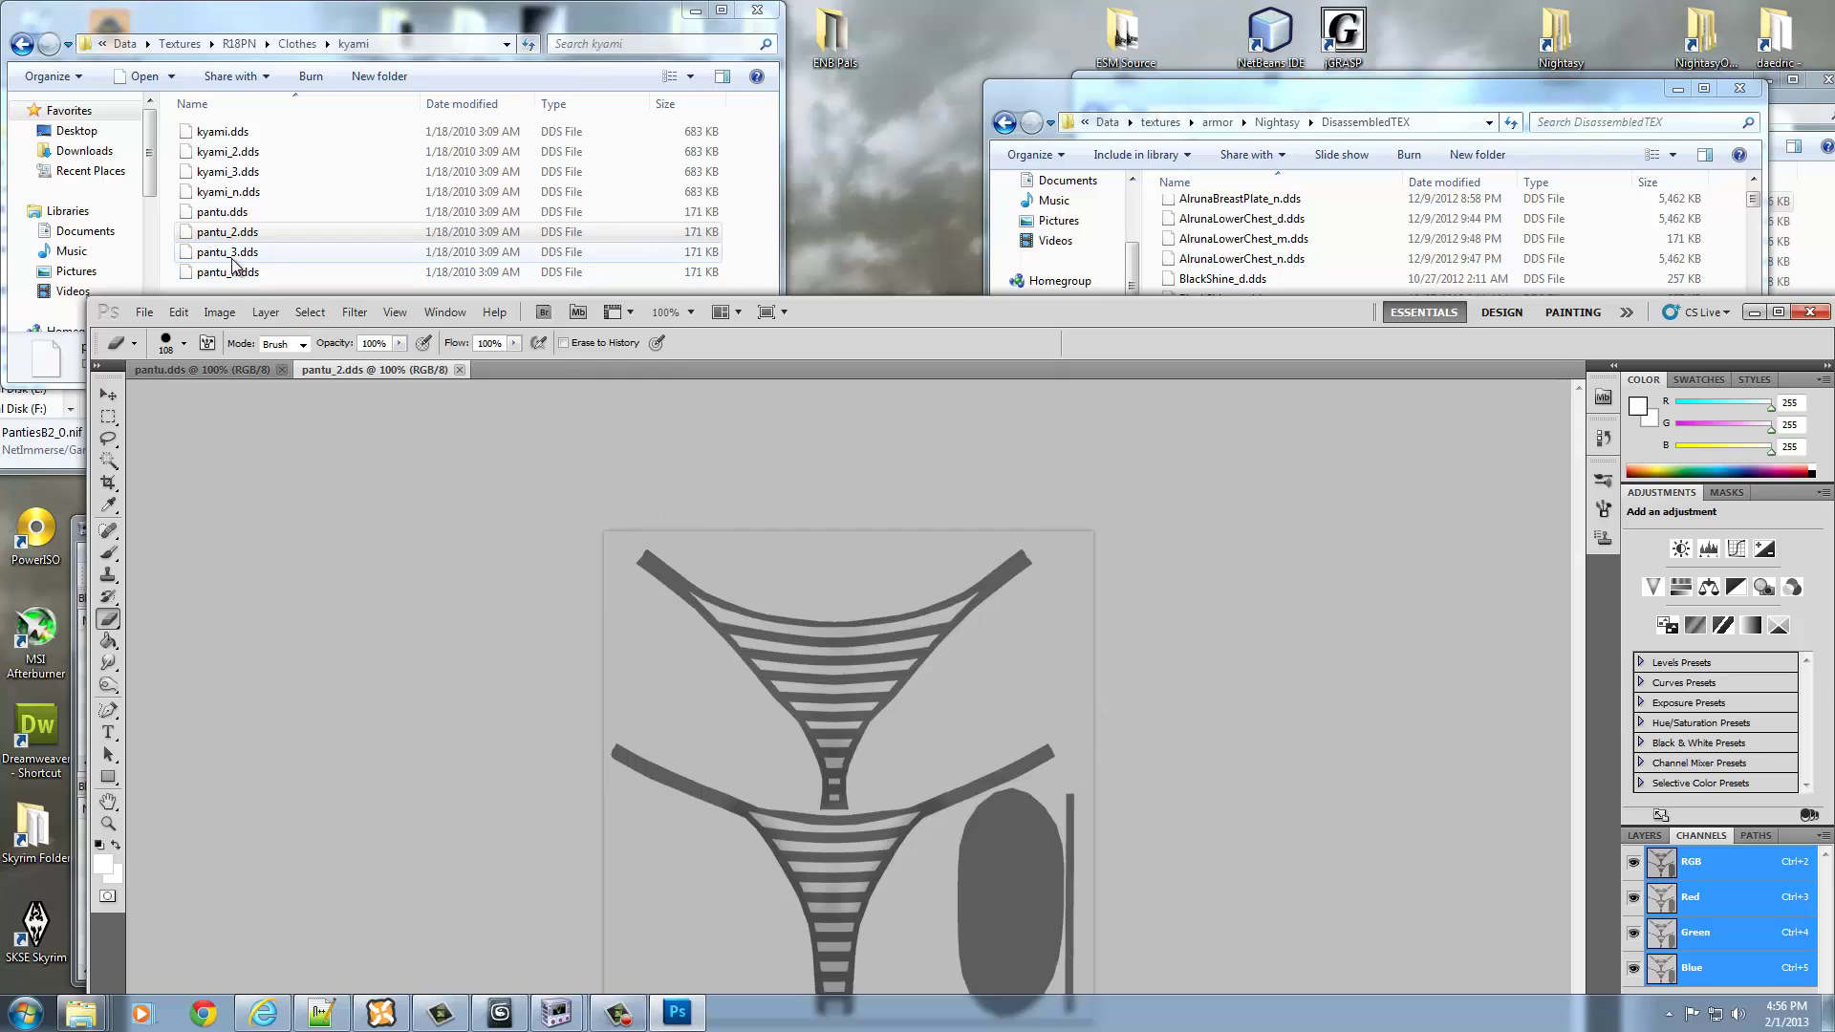
{"action": "left_click_drag", "start_coordinate": [229, 251], "coordinate": [529, 368]}
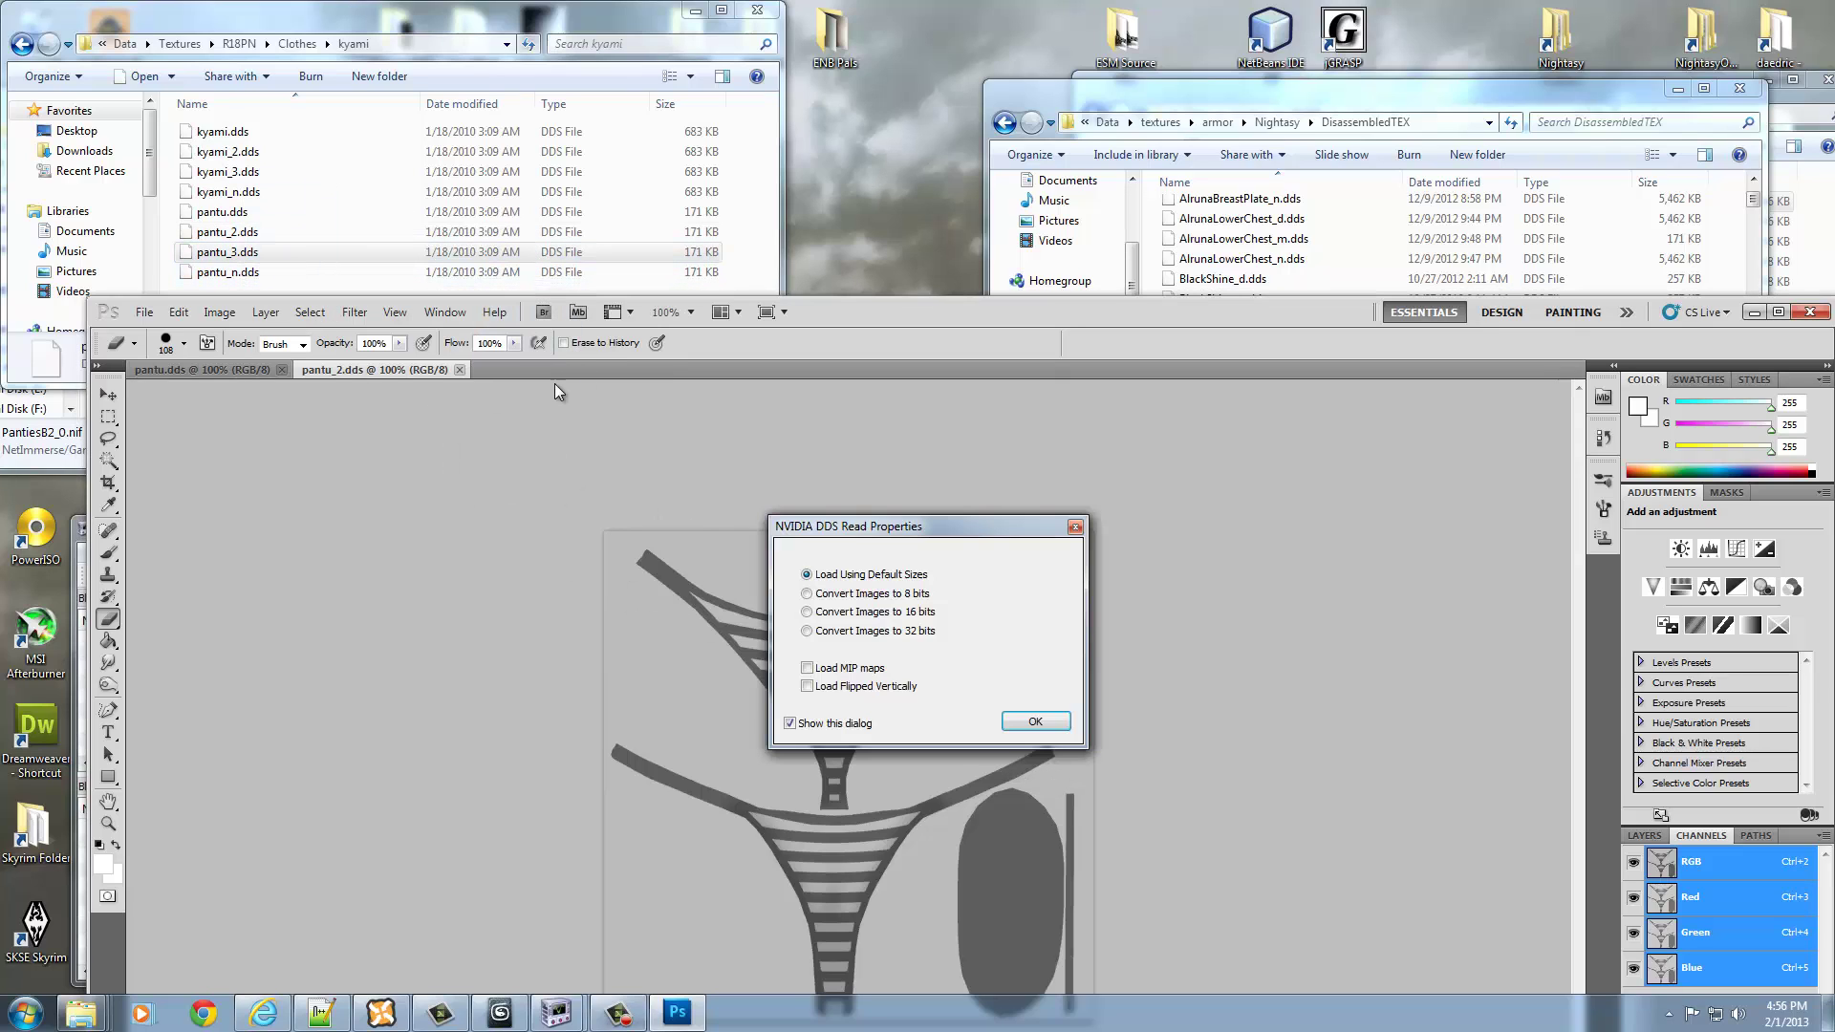
{"action": "left_click", "coordinate": [1035, 721]}
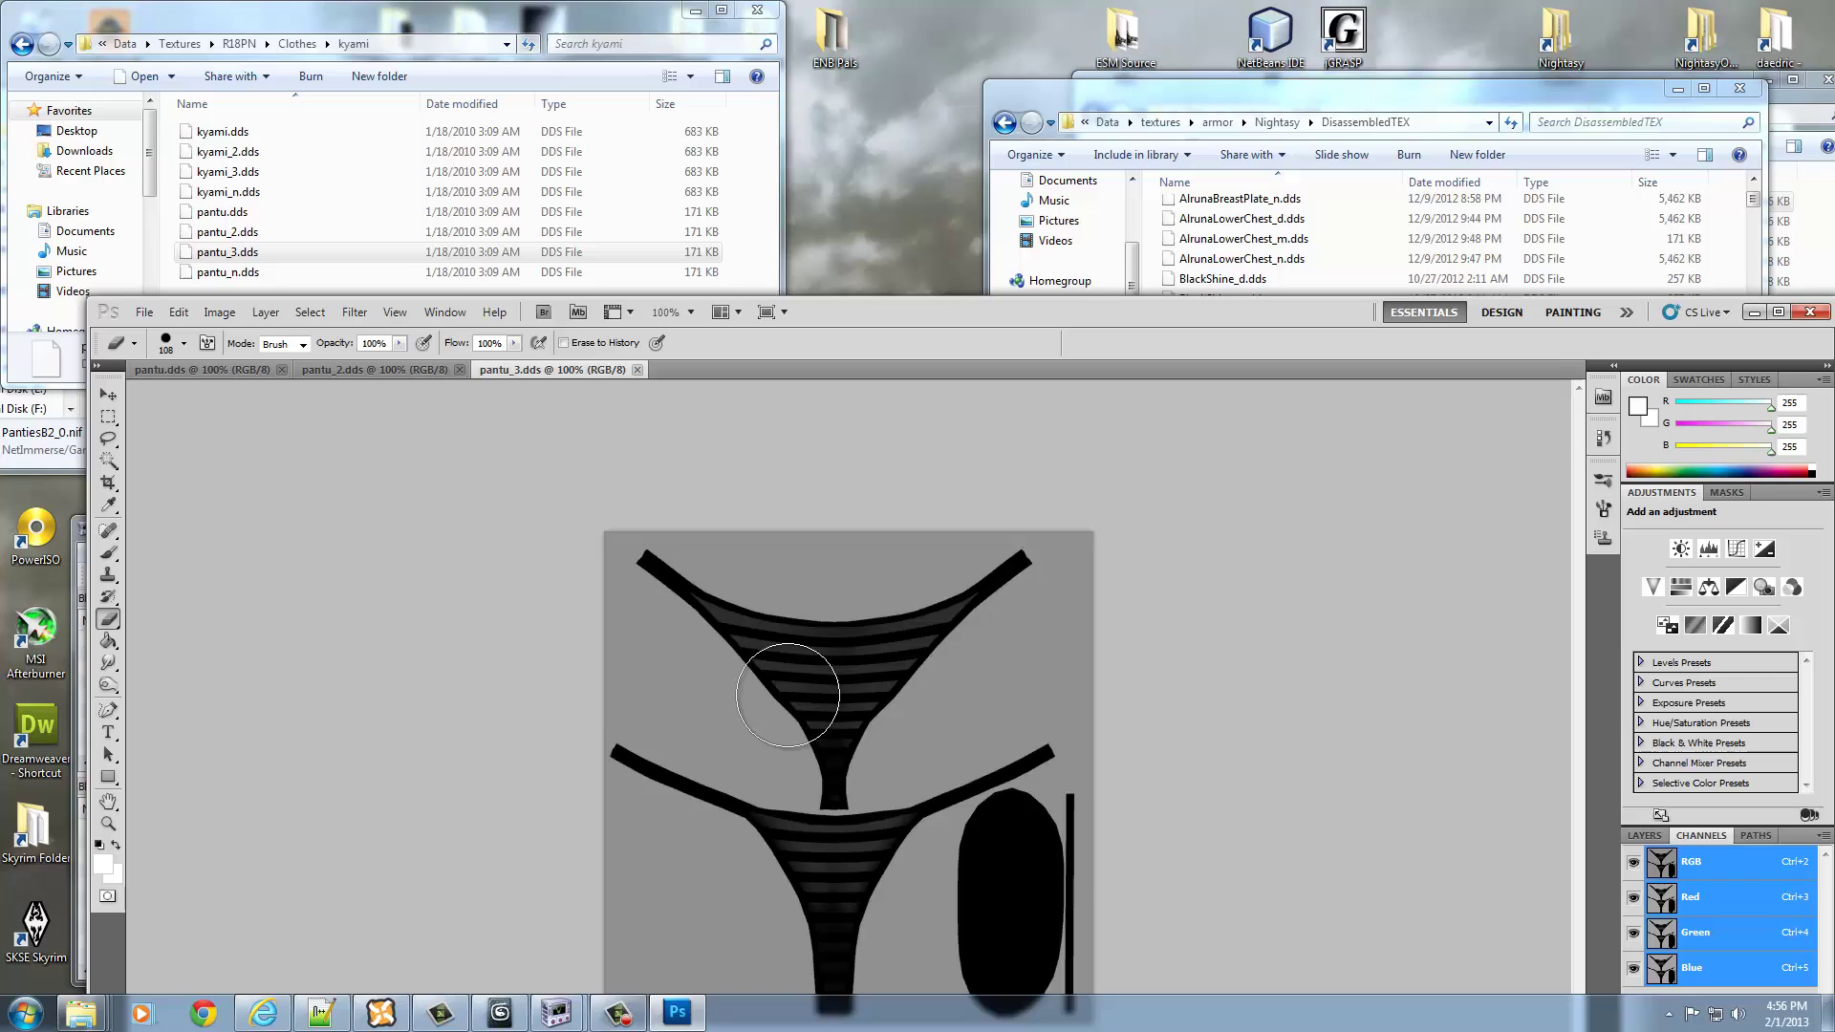
- Close pantu_2.dds and pantu.dds, then load the pantu_n.dds normal map
{"action": "left_click", "coordinate": [459, 370]}
{"action": "left_click", "coordinate": [282, 370]}
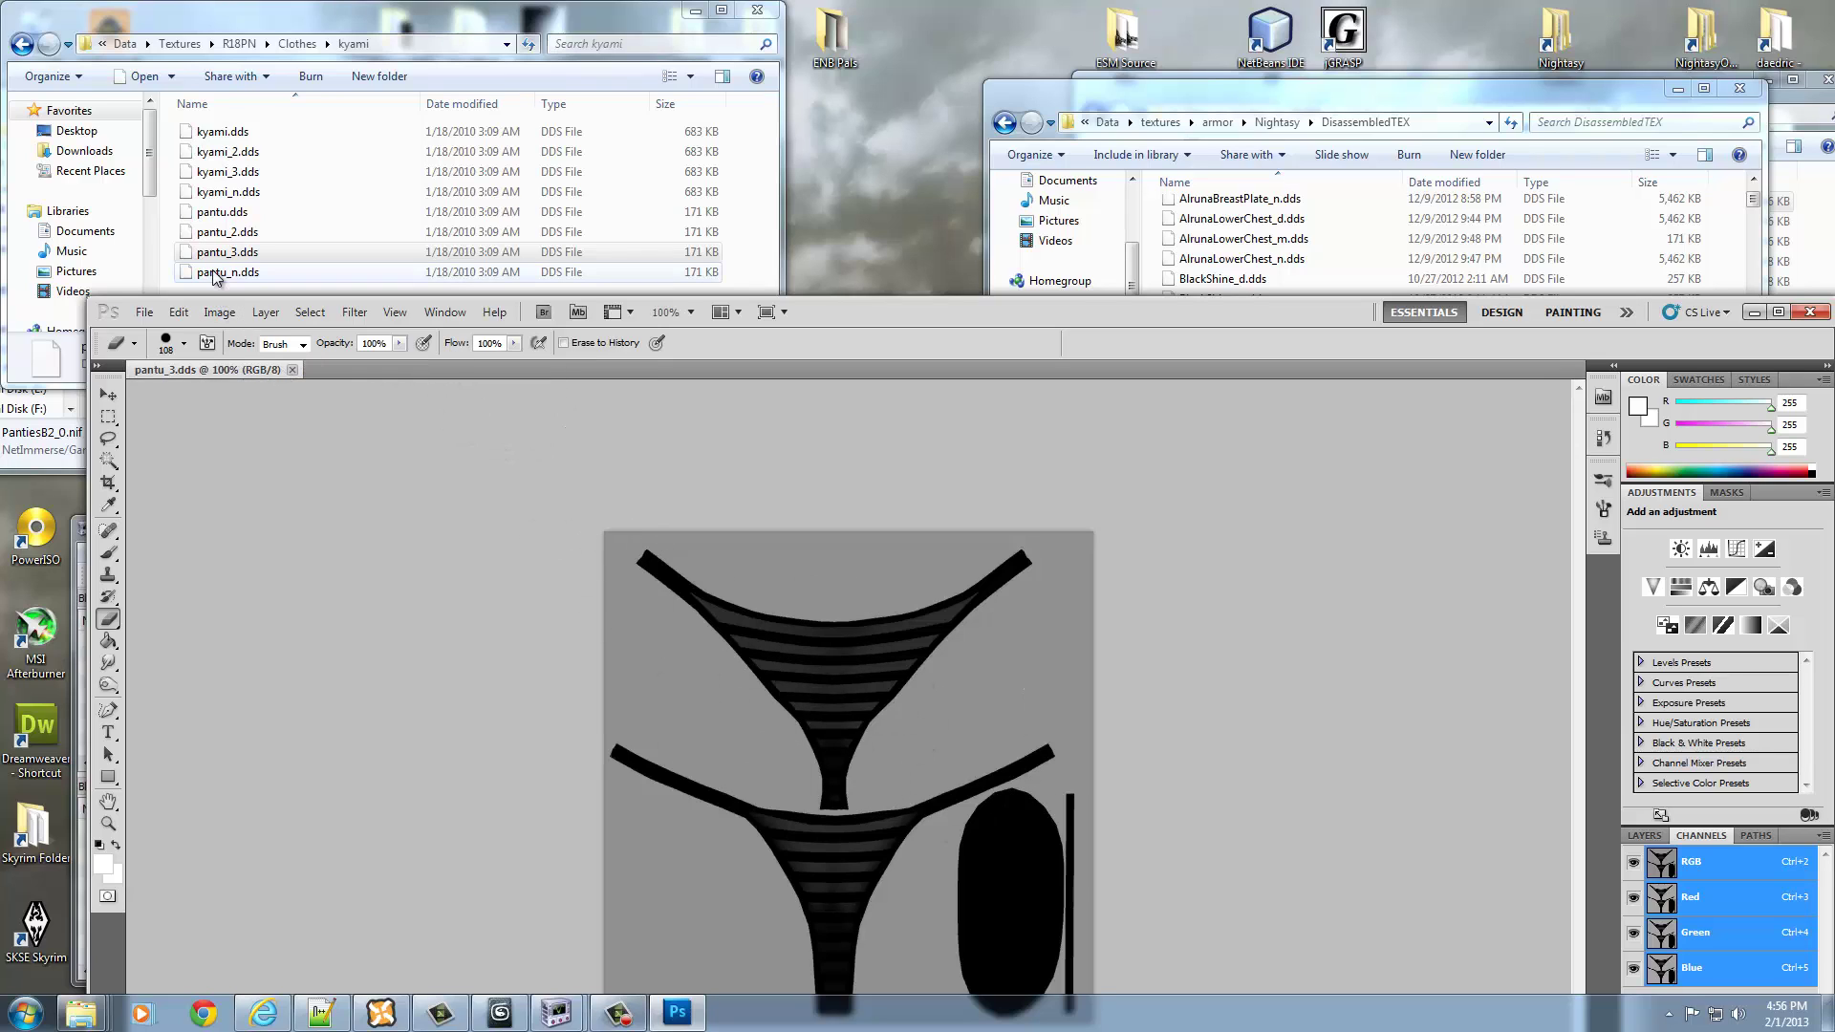
{"action": "left_click_drag", "start_coordinate": [212, 274], "coordinate": [402, 373]}
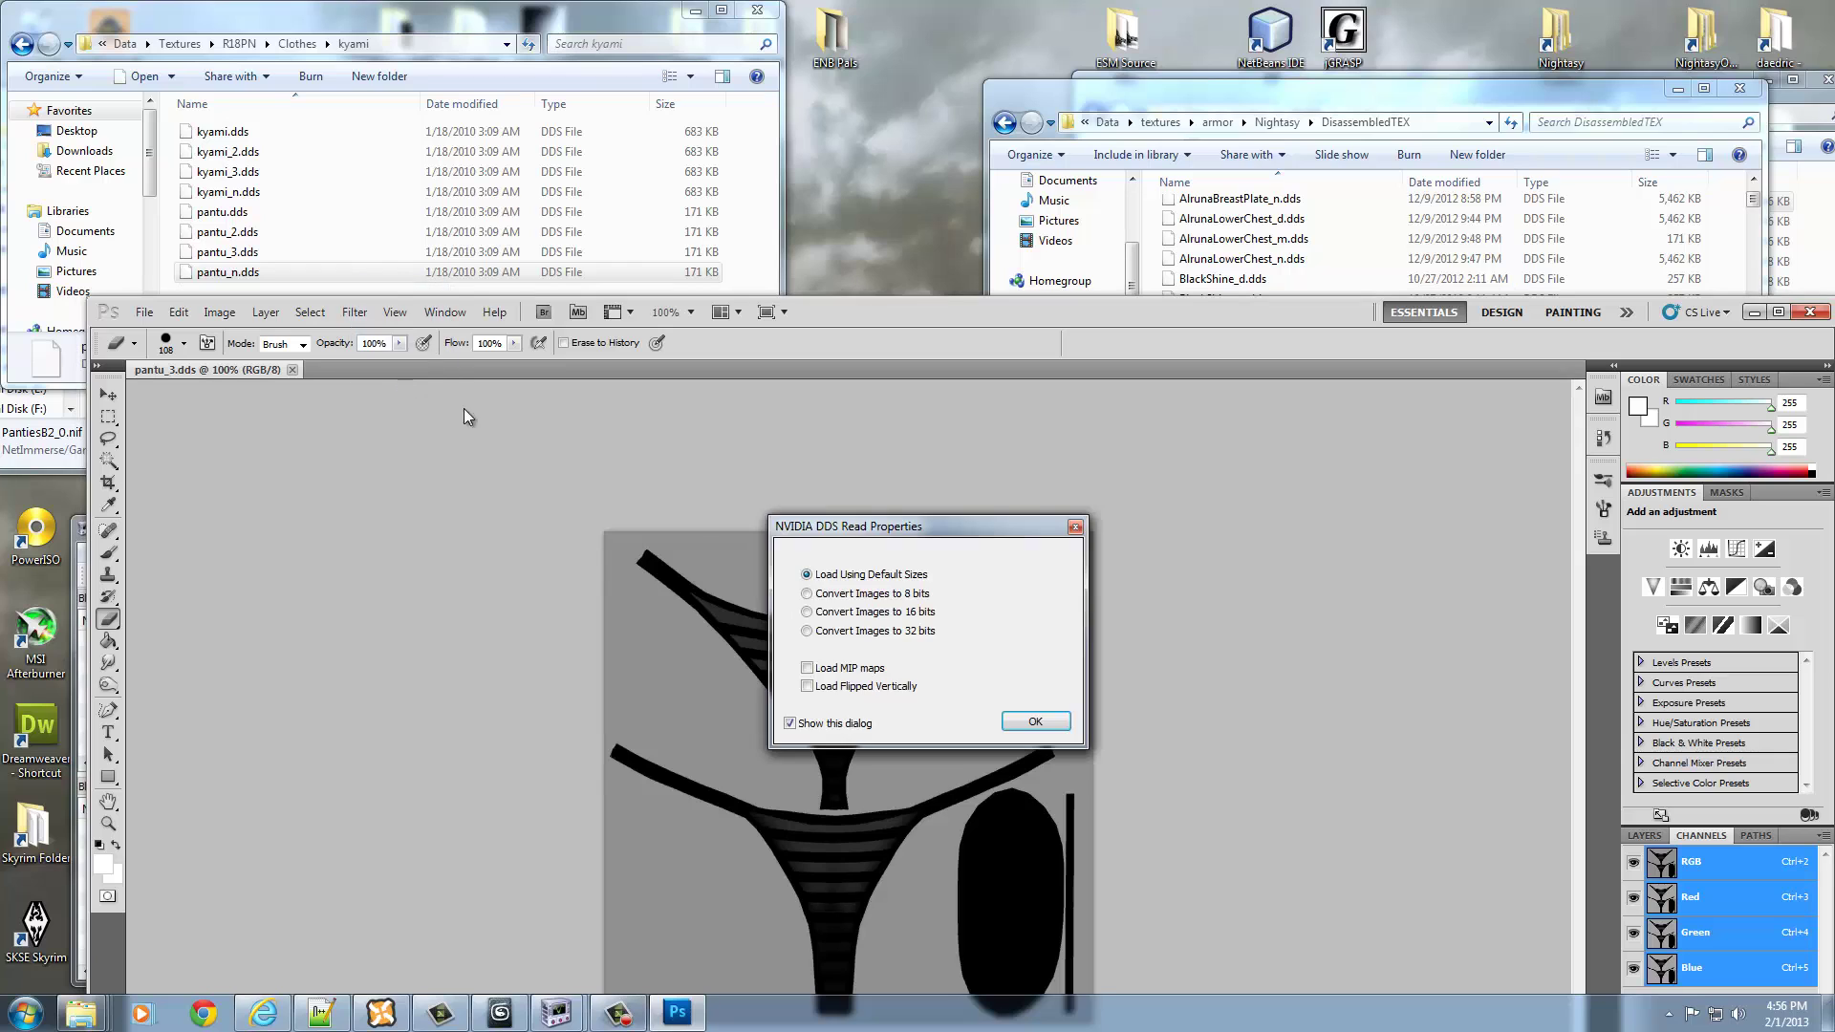
- Finish opening pantu_n.dds, inspect its channels, and switch back to pantu_3.dds
{"action": "left_click", "coordinate": [1051, 731]}
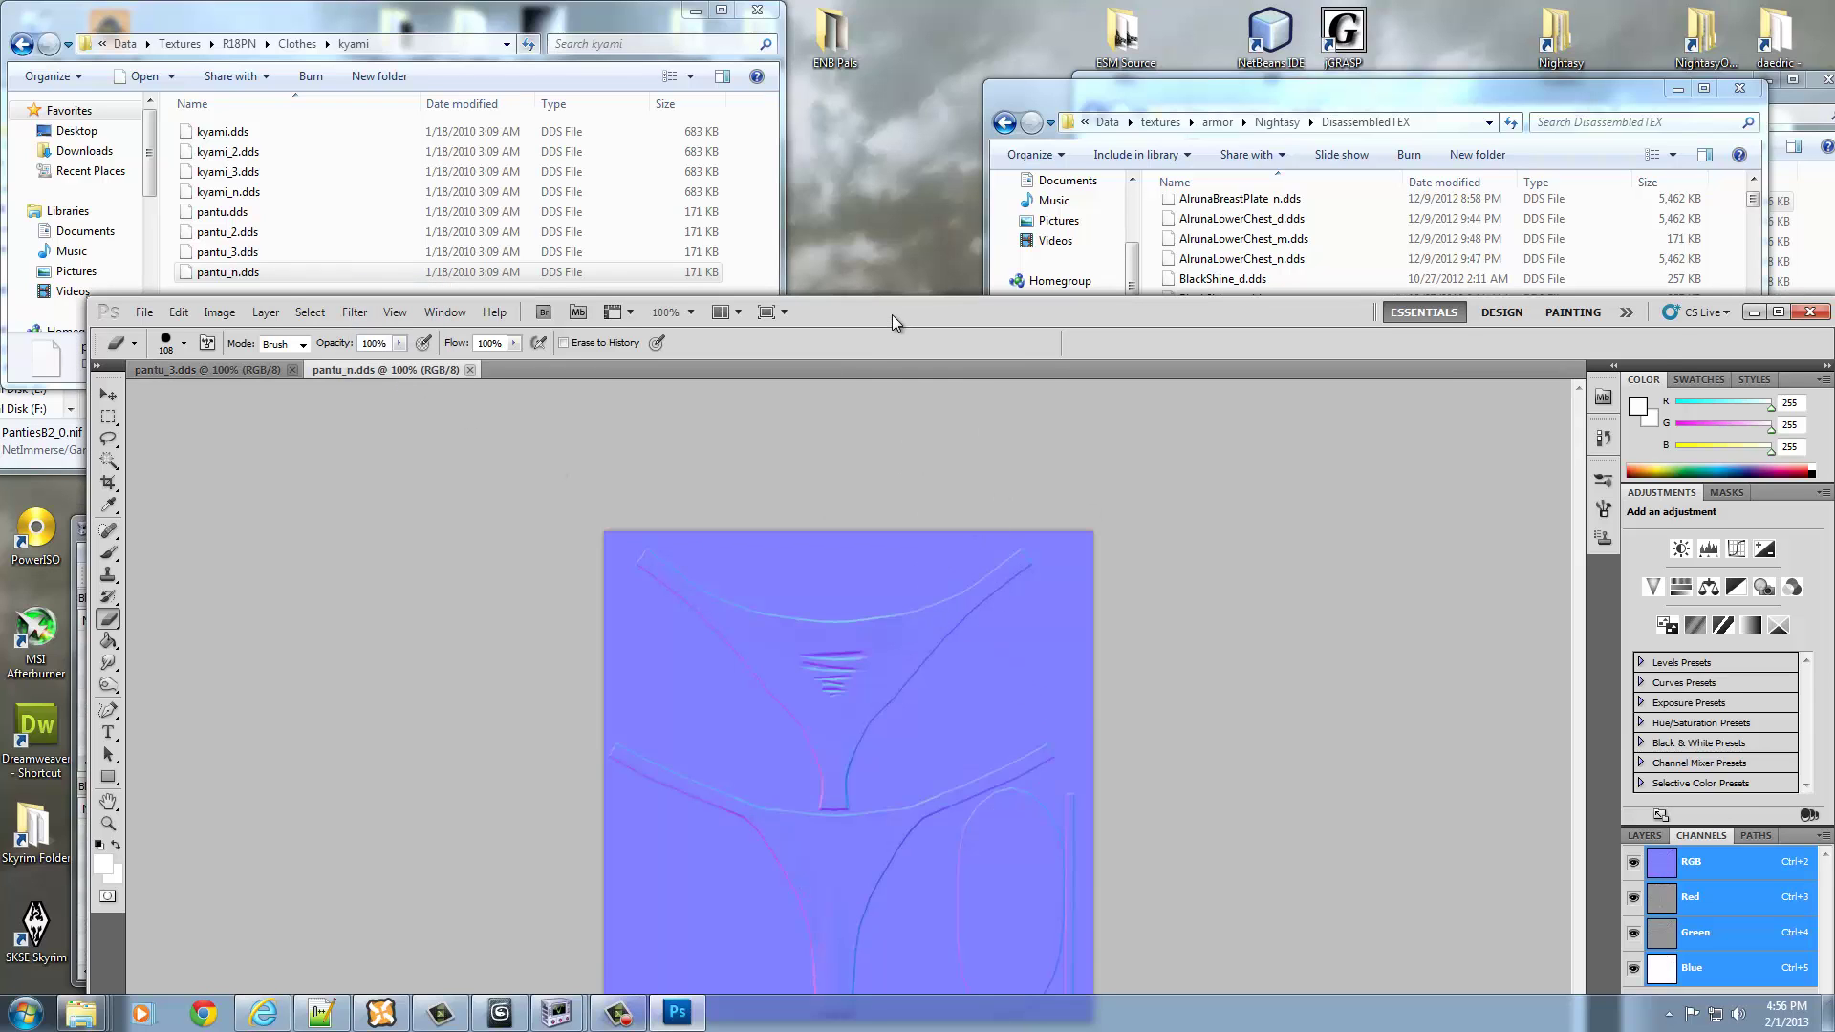
{"action": "left_click_drag", "start_coordinate": [892, 313], "coordinate": [857, 180]}
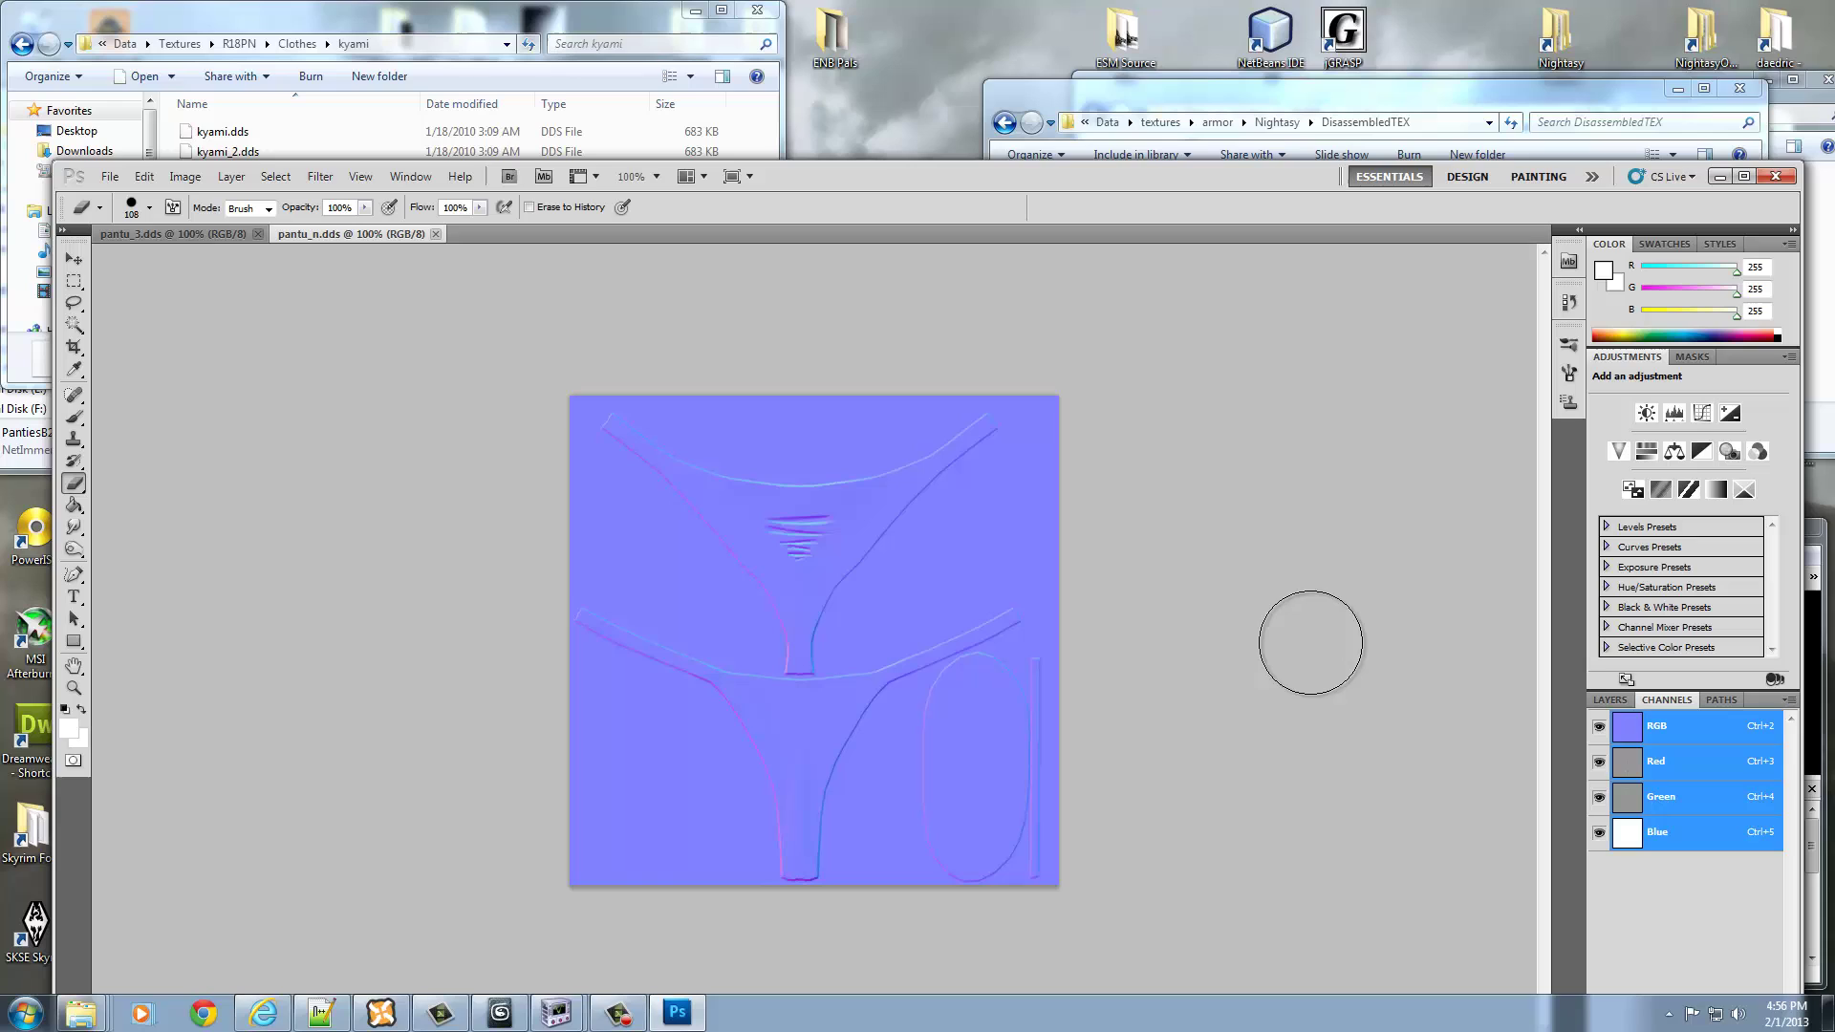
{"action": "left_click", "coordinate": [1622, 702]}
{"action": "left_click", "coordinate": [1655, 699]}
{"action": "left_click", "coordinate": [195, 235]}
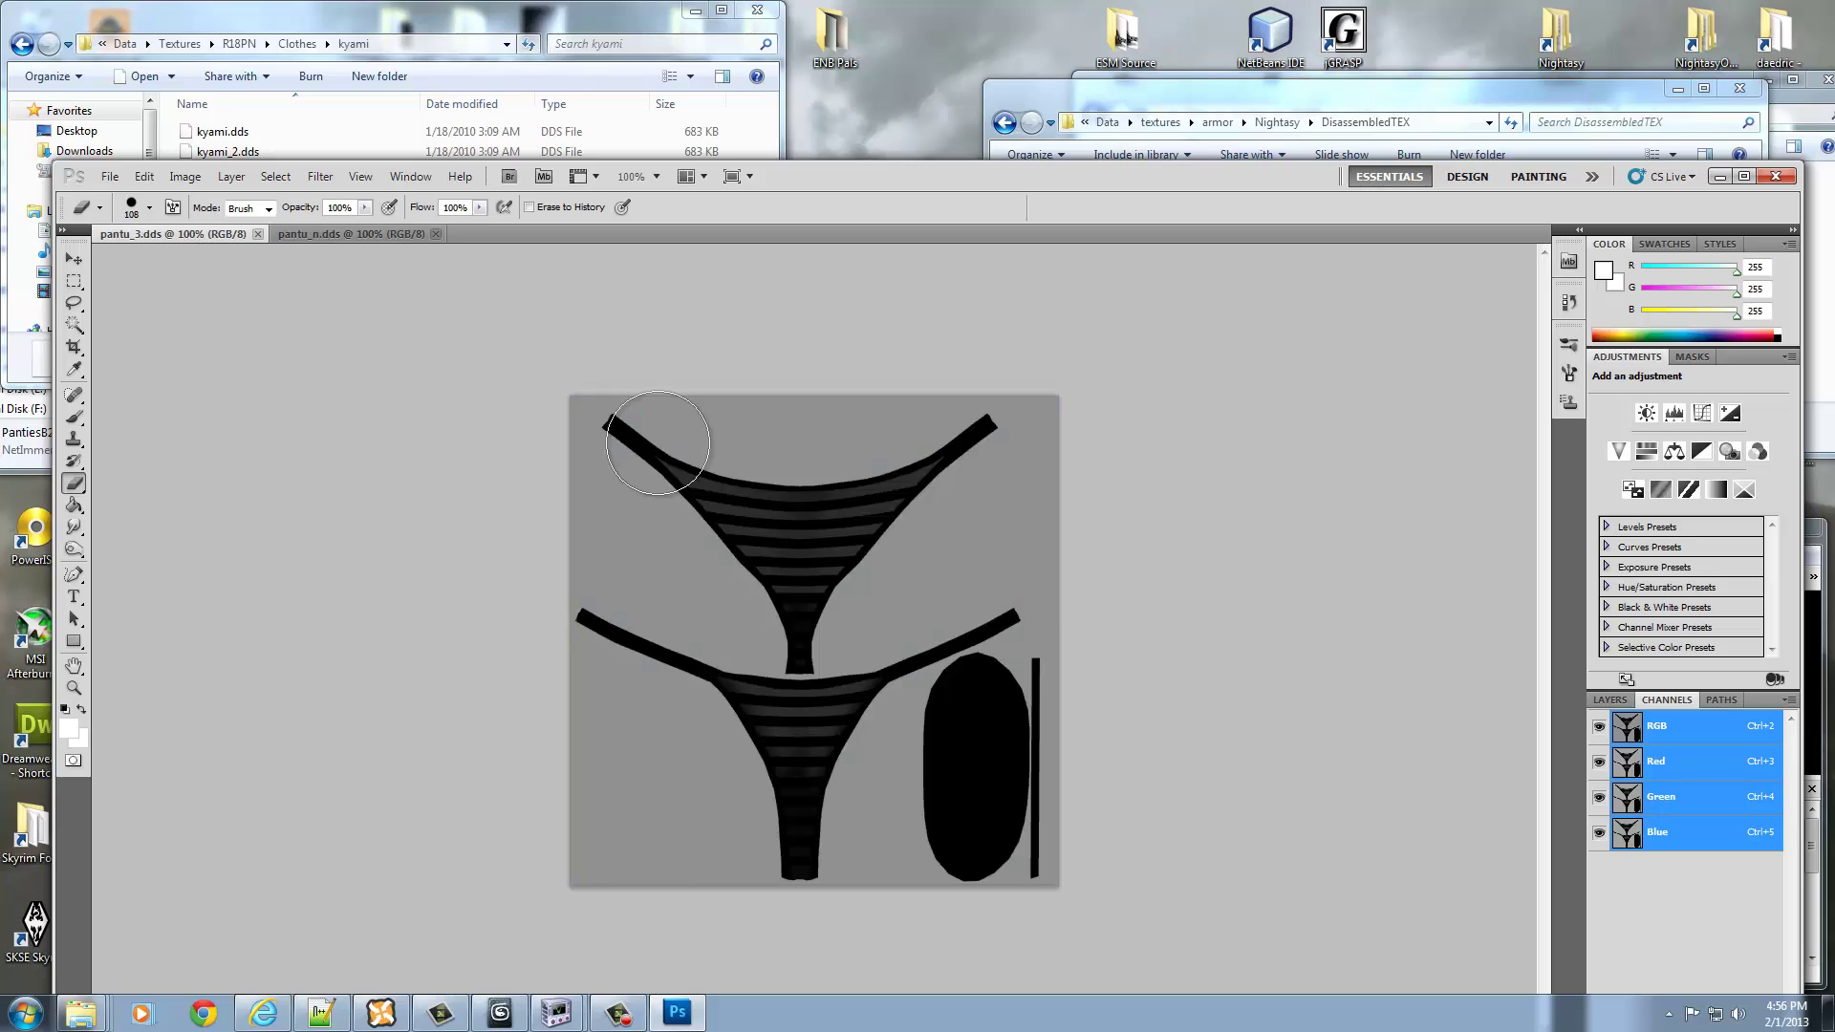
- Toggle Shader Flags 1 on the panties' BSLightingShaderProperty, then select BSShaderTextureSet
{"action": "left_click", "coordinate": [1716, 176]}
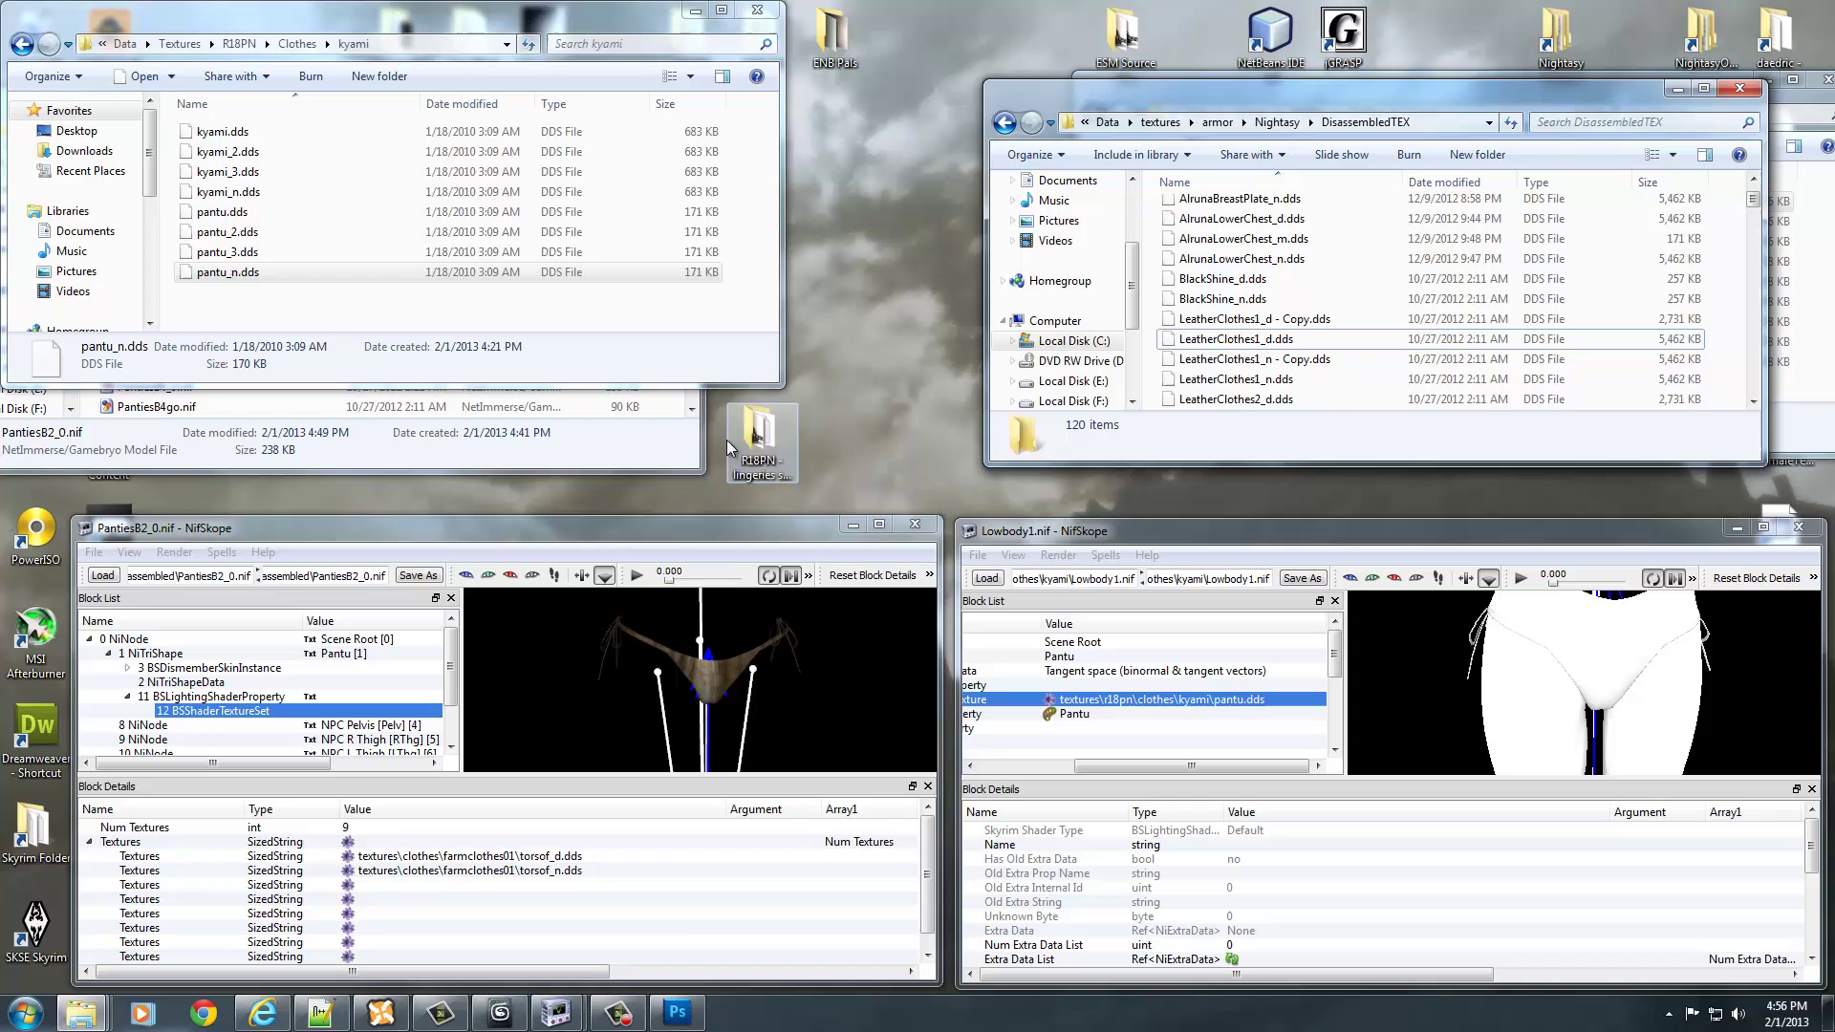
{"action": "left_click", "coordinate": [162, 697]}
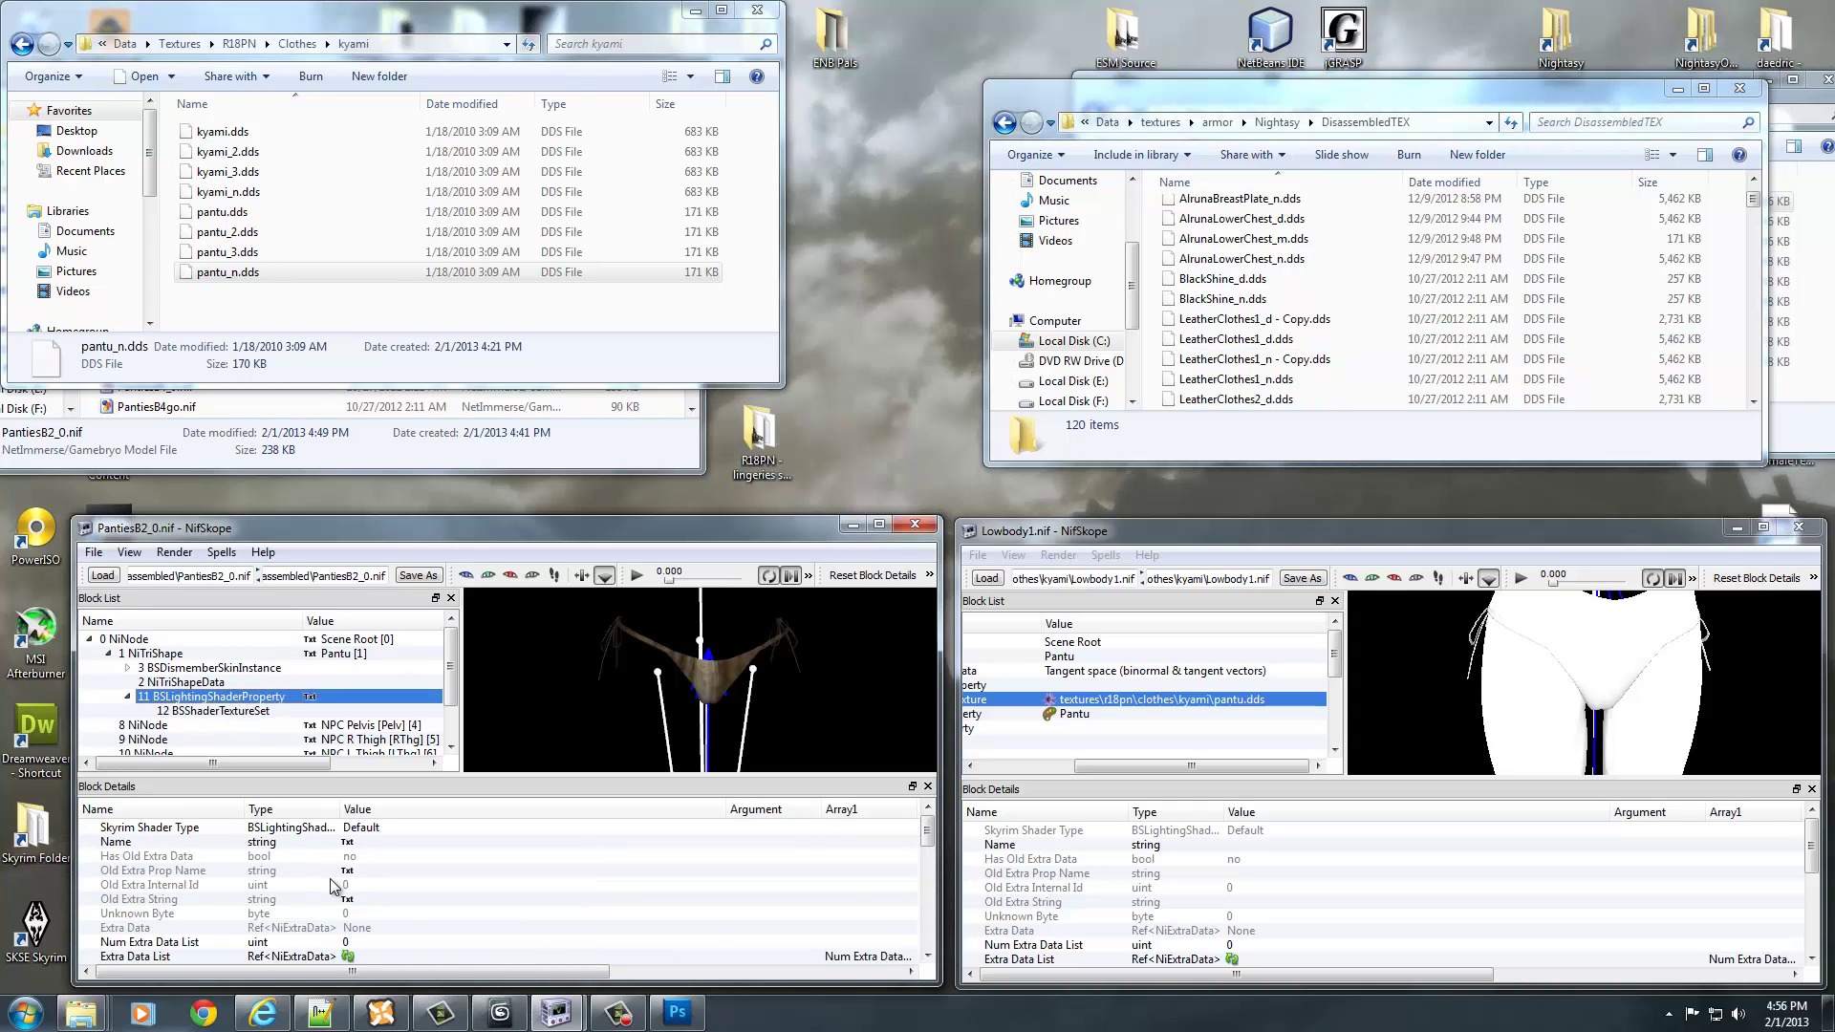
{"action": "scroll", "coordinate": [333, 886], "scroll_direction": "down", "scroll_amount": 1}
{"action": "double_click", "coordinate": [546, 943]}
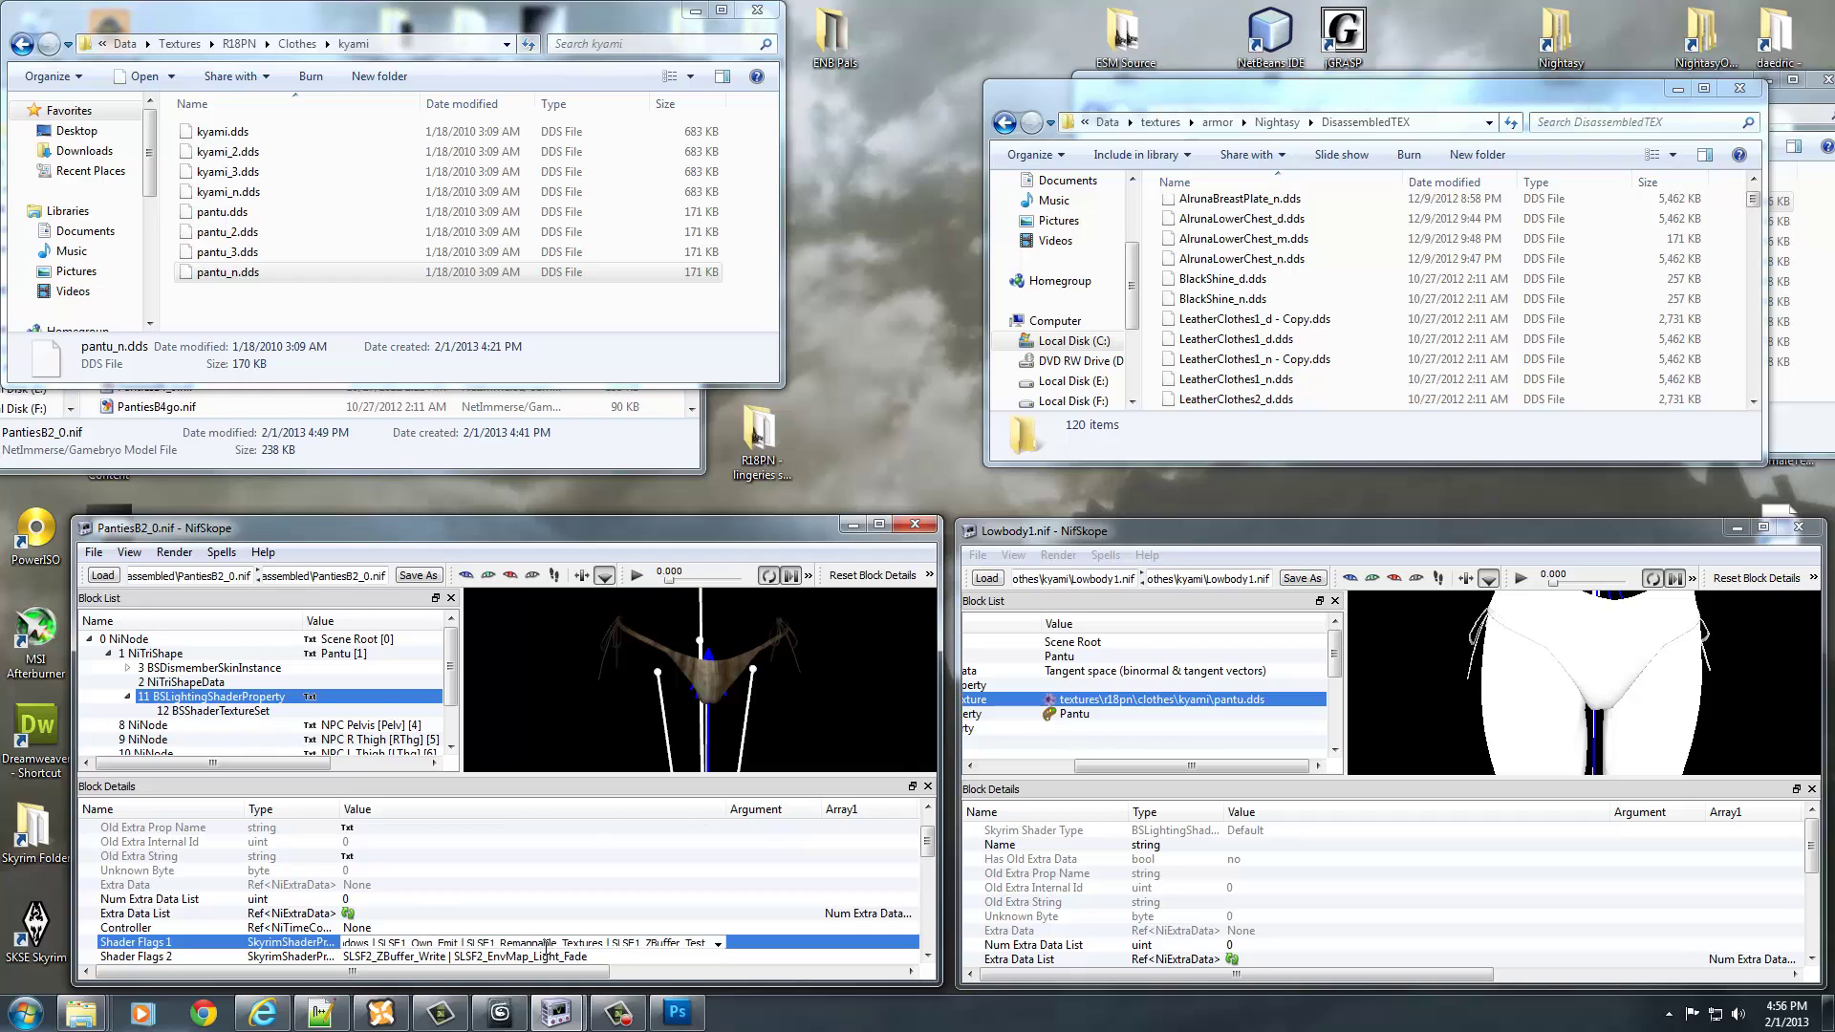
{"action": "left_click", "coordinate": [717, 944]}
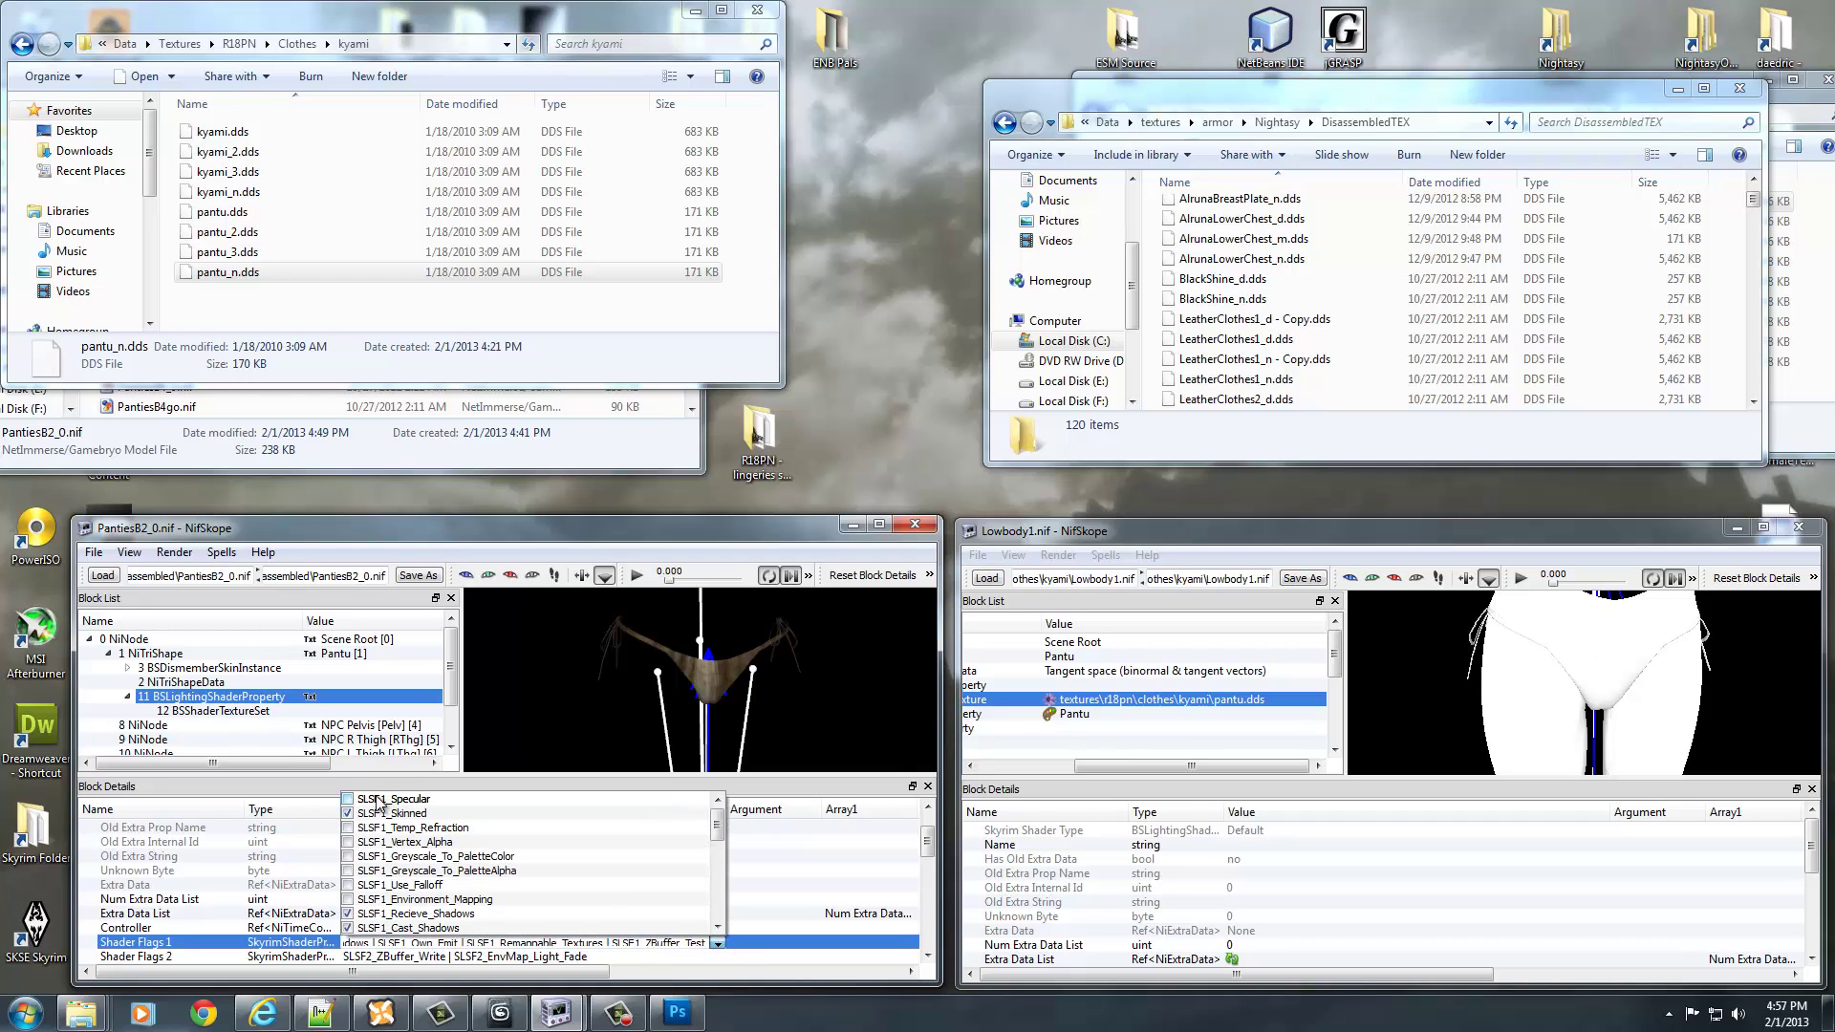
{"action": "left_click", "coordinate": [448, 958]}
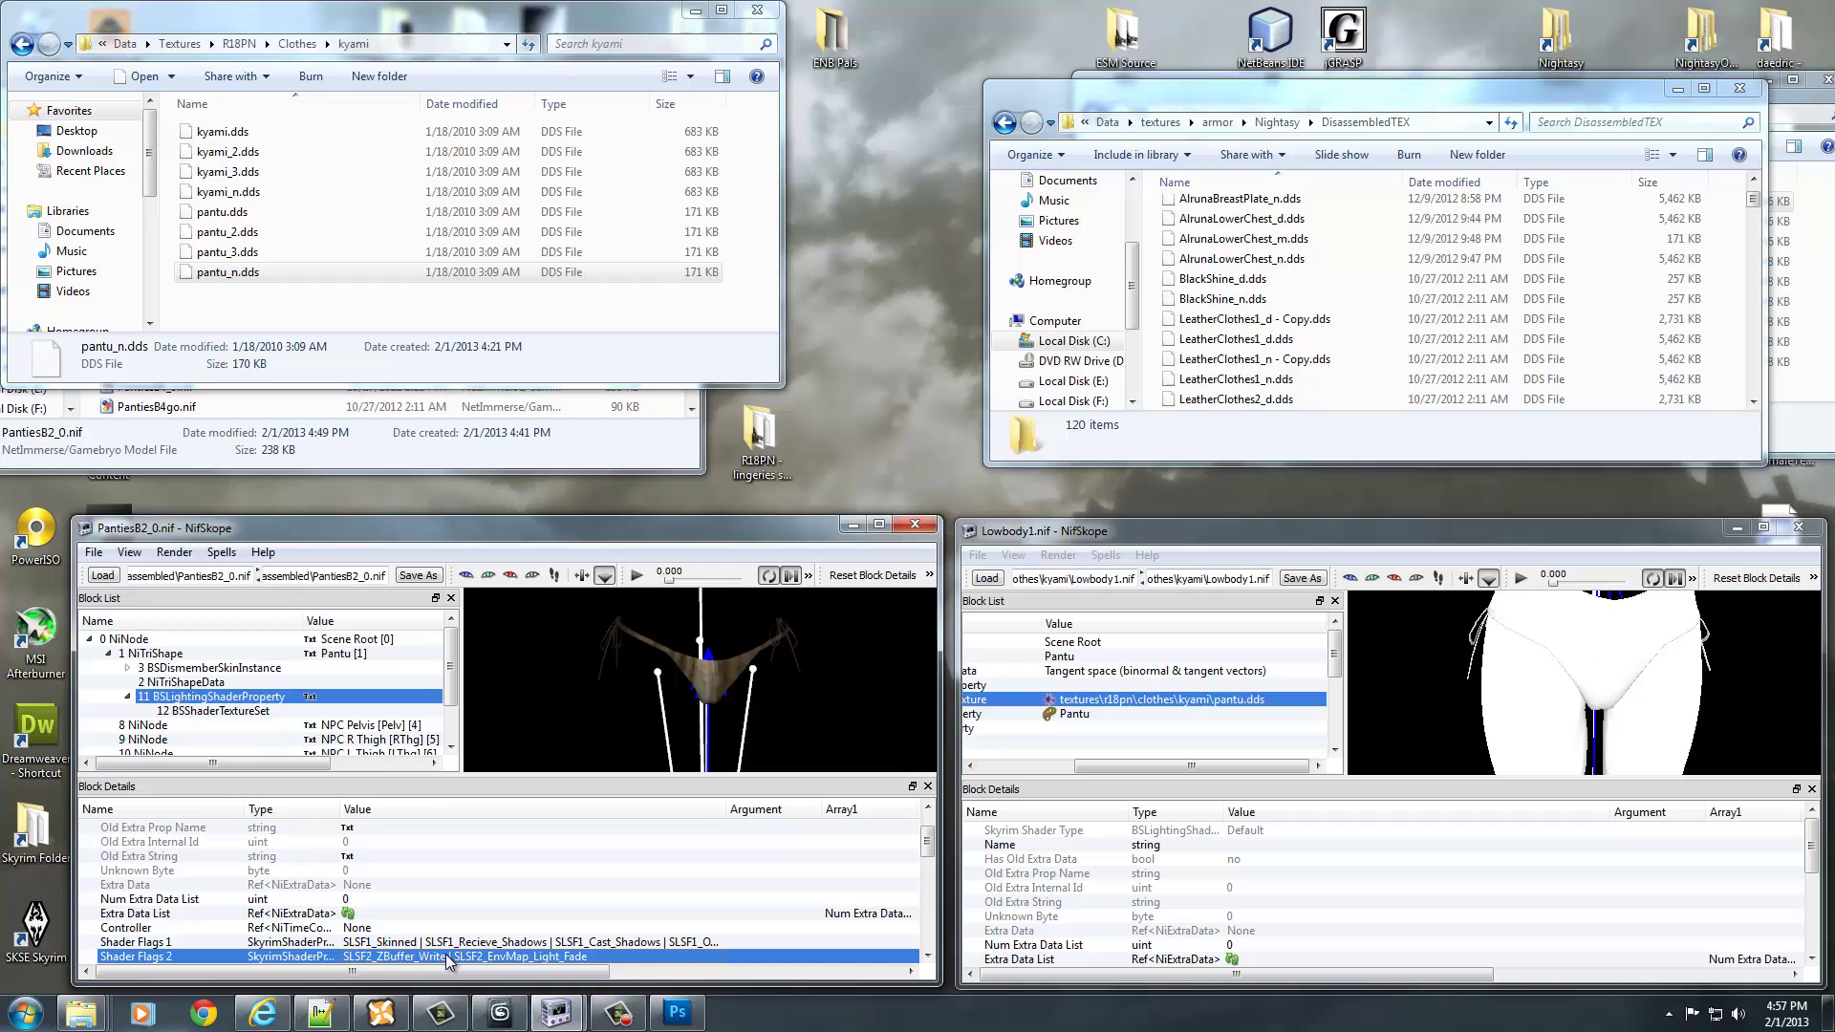
{"action": "left_click", "coordinate": [183, 711]}
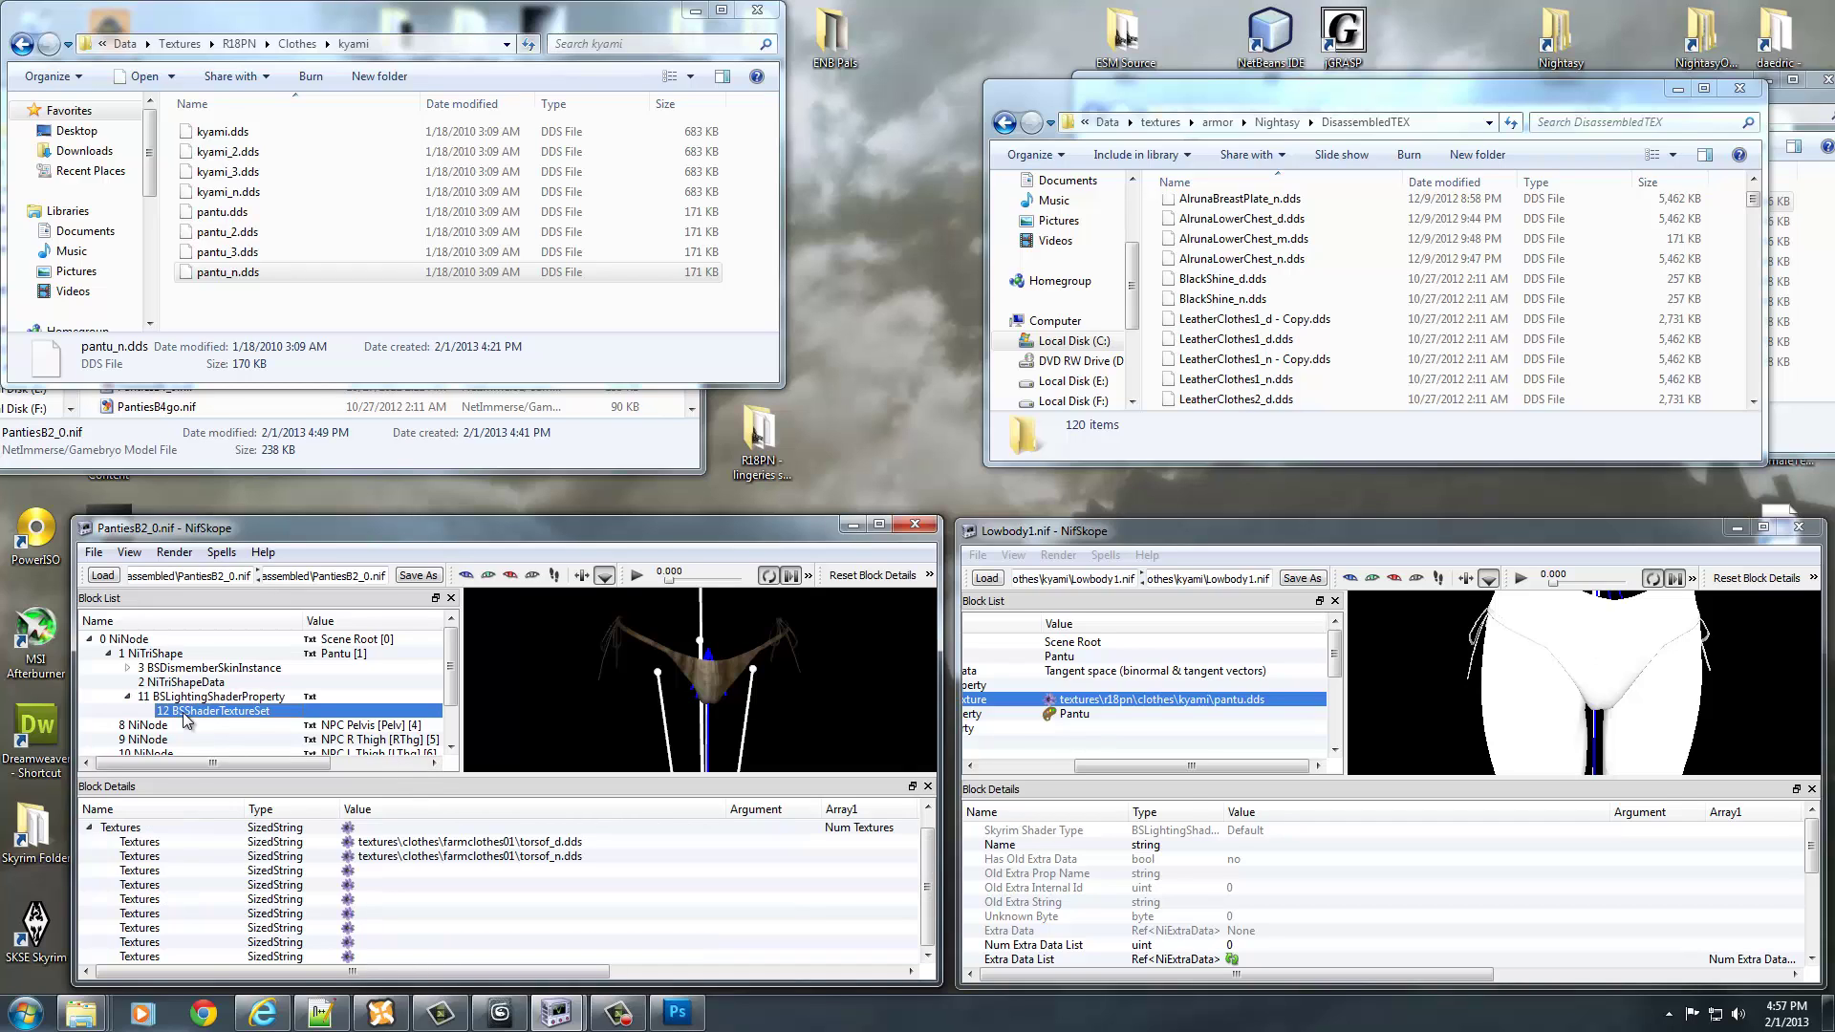
- Move pantu_3.dds and pantu_n.dds from kyami into DisassembledTEX, then select pantu_3.dds
{"action": "left_click", "coordinate": [224, 252]}
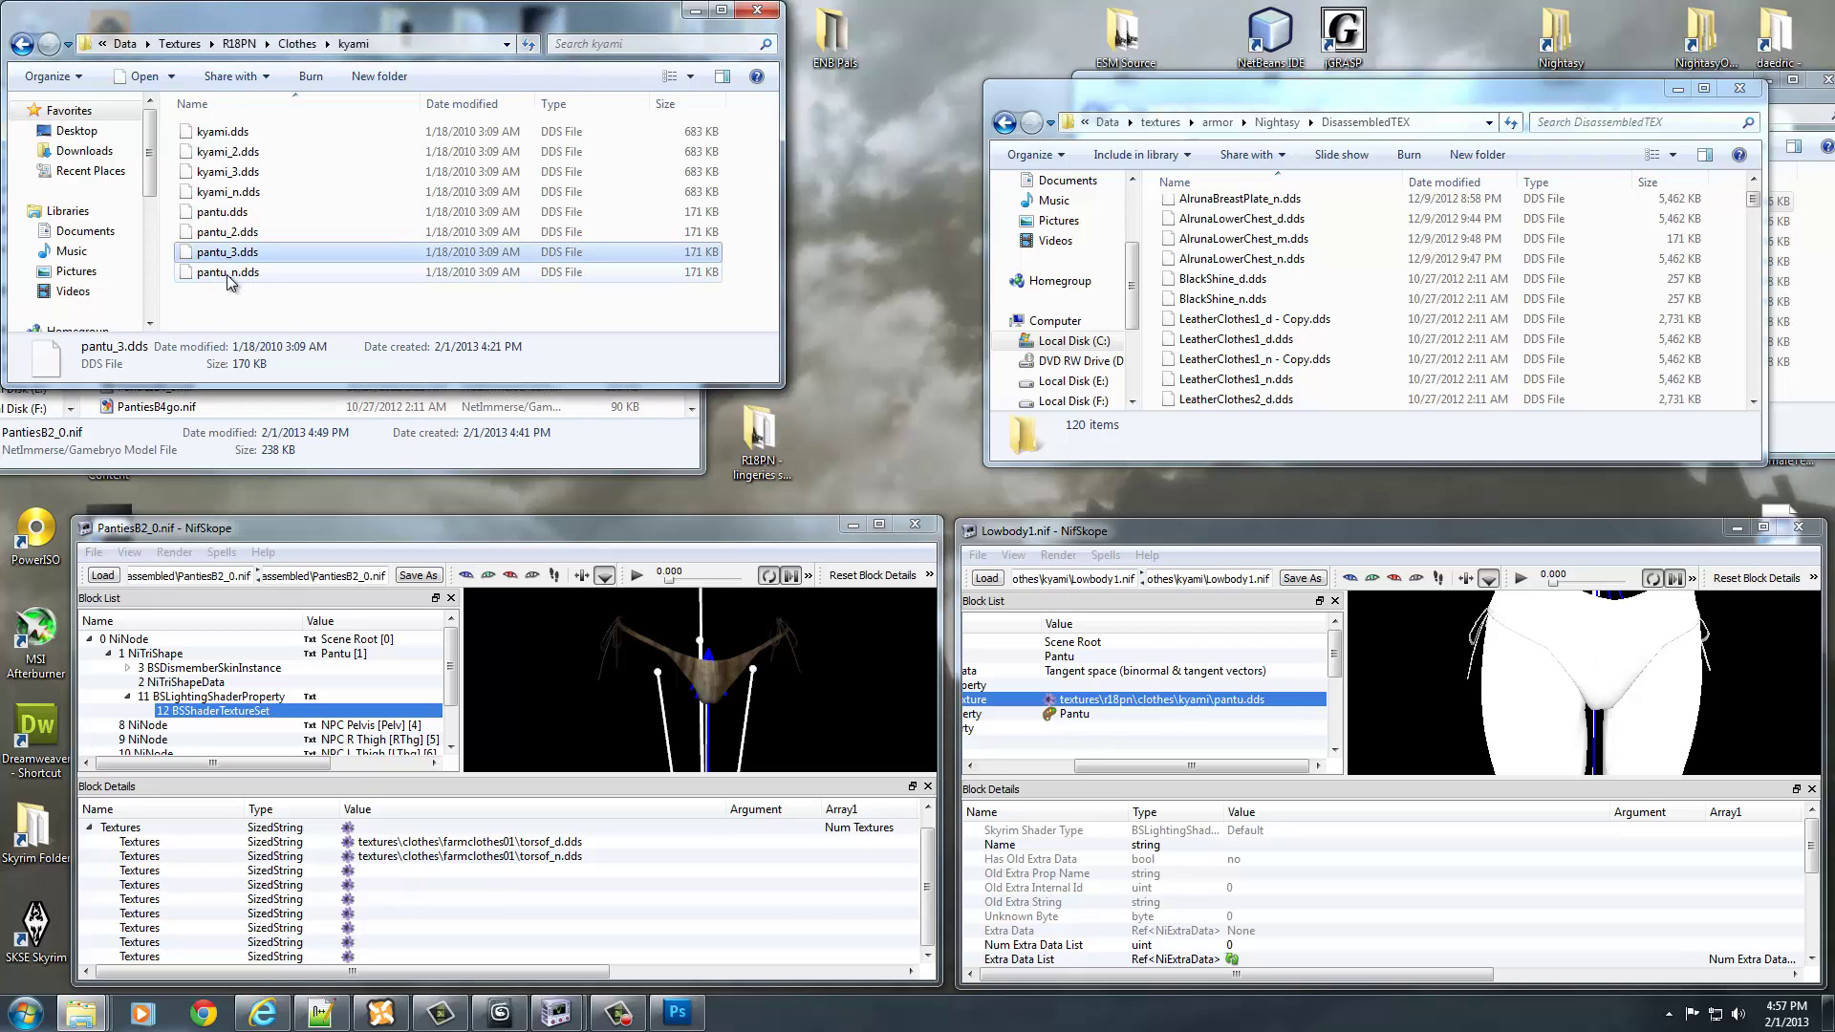
{"action": "left_click", "coordinate": [227, 272], "text": "shift"}
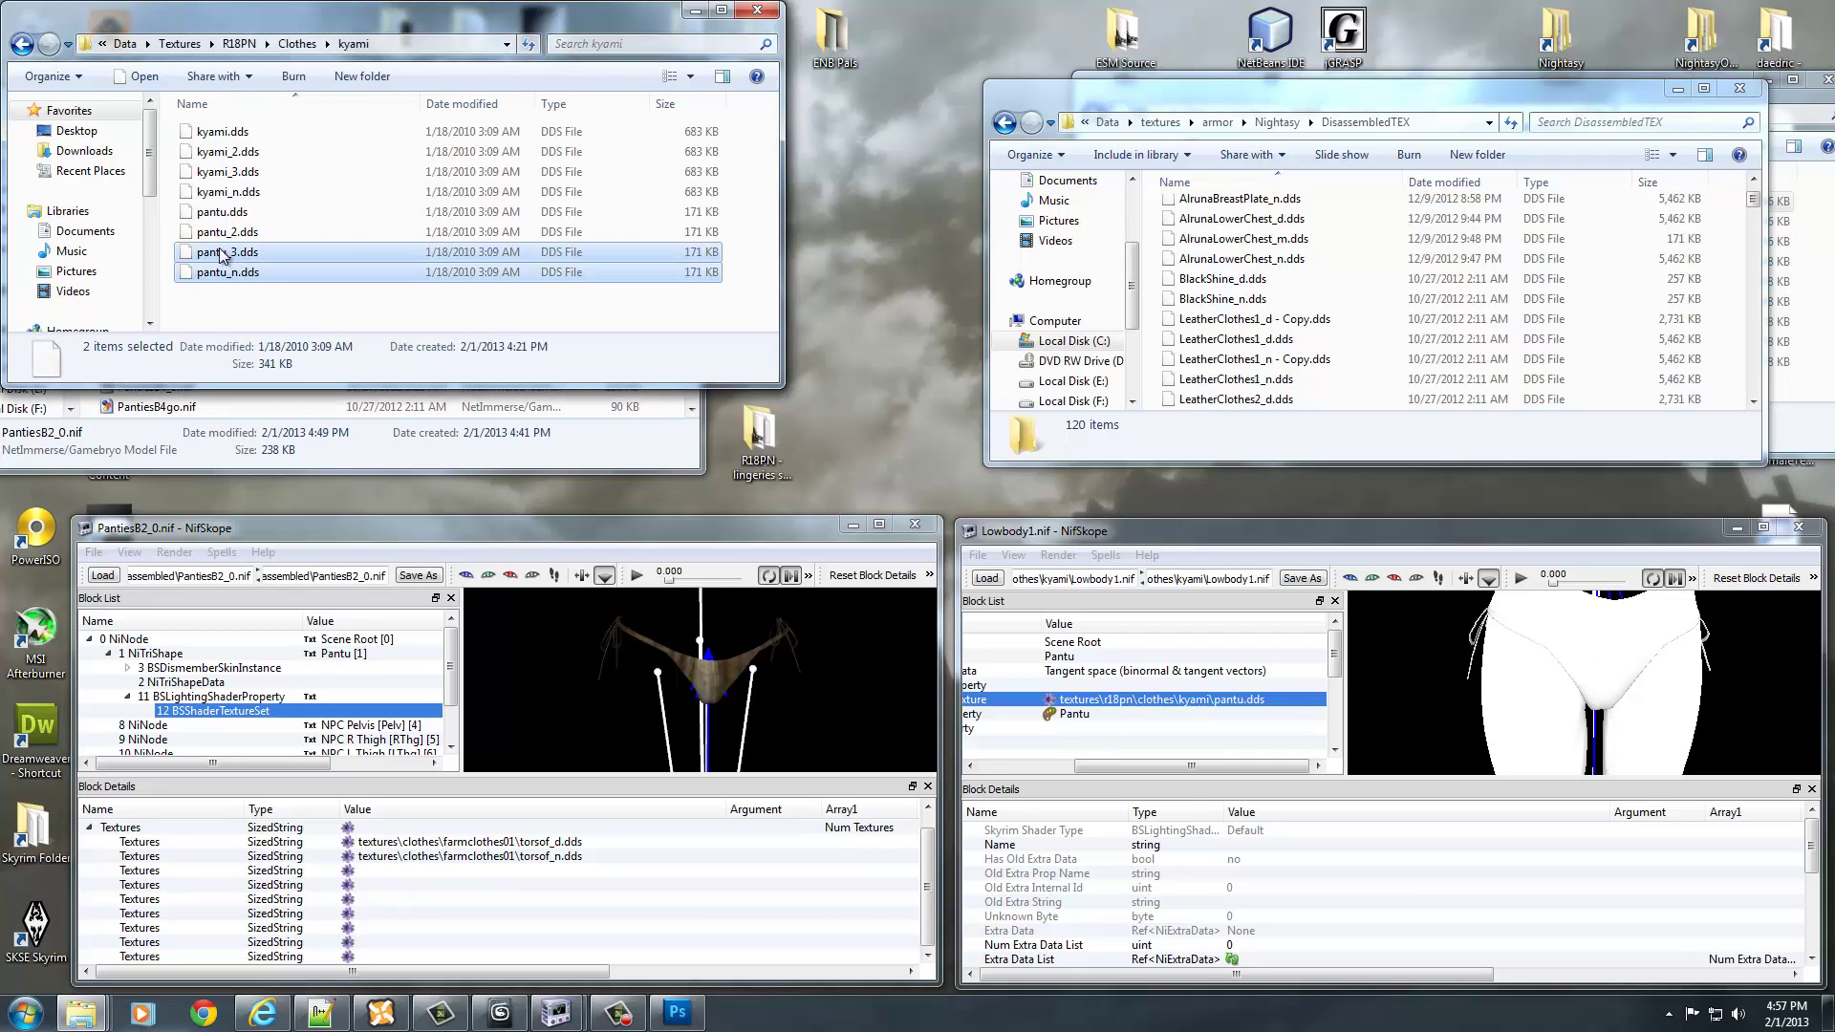
{"action": "left_click_drag", "start_coordinate": [220, 254], "coordinate": [1281, 444]}
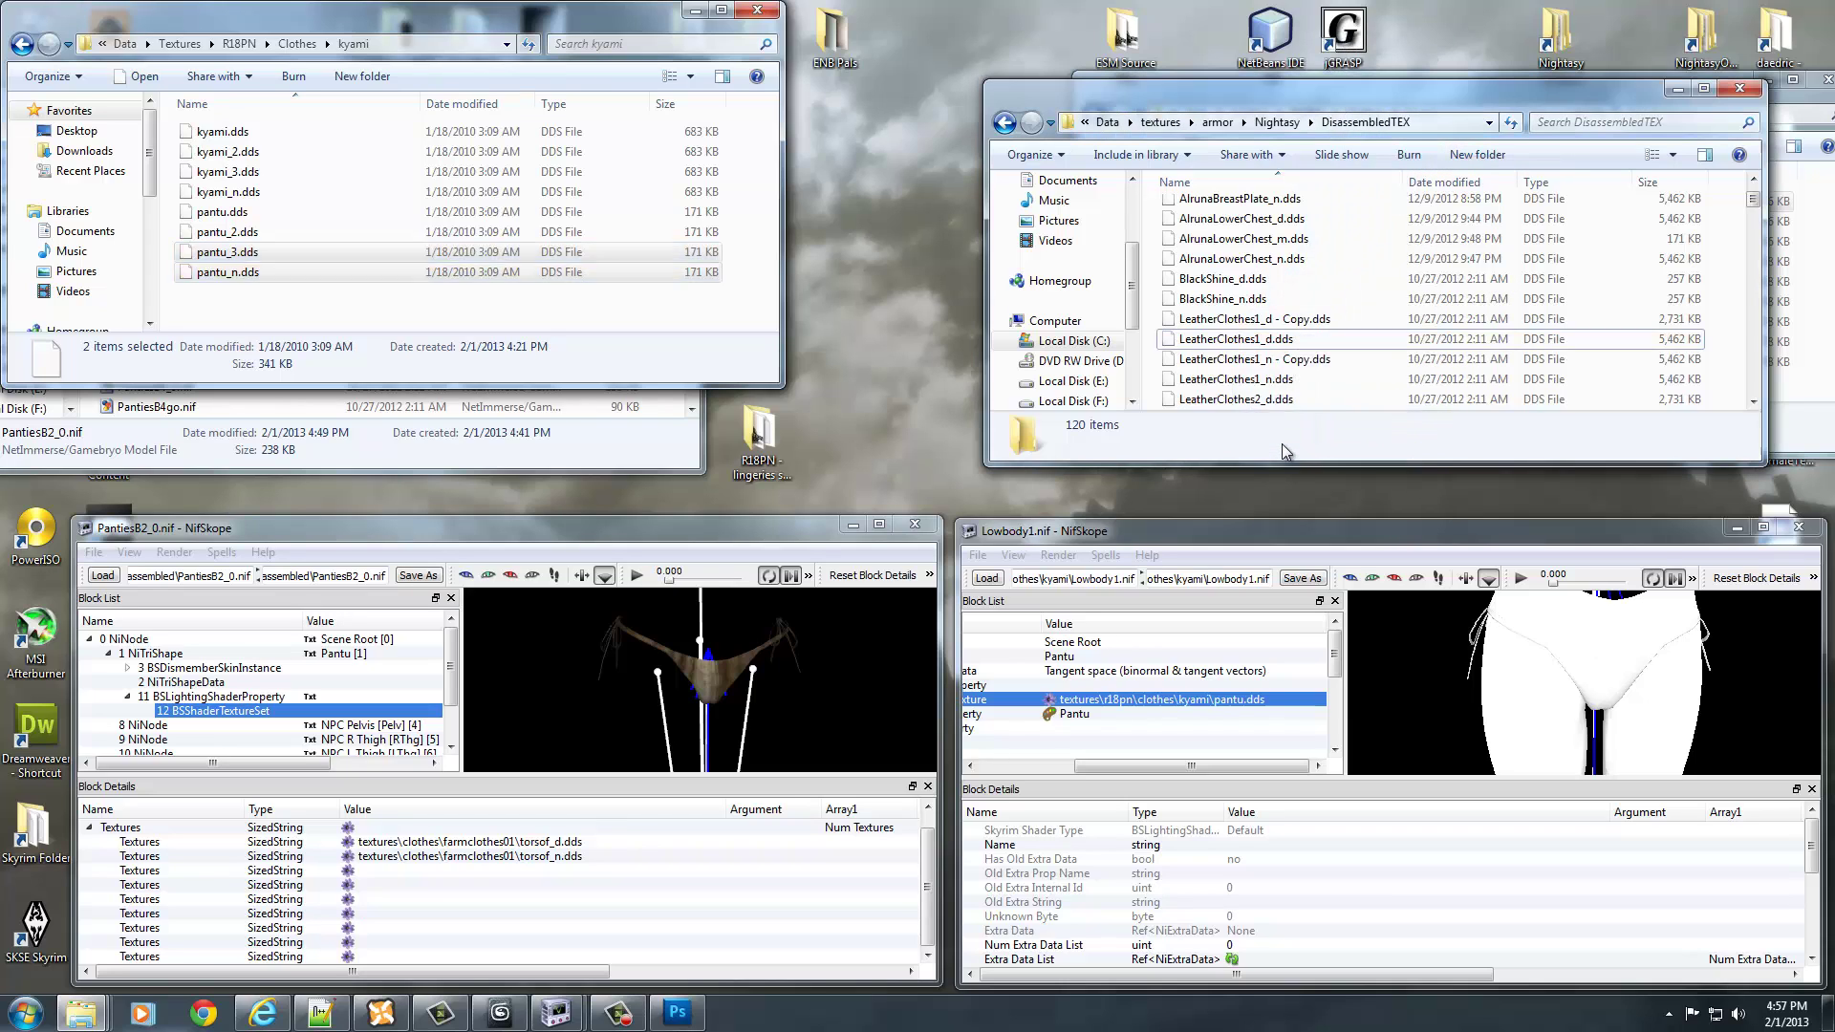
{"action": "scroll", "coordinate": [1221, 328], "scroll_direction": "down", "scroll_amount": 20}
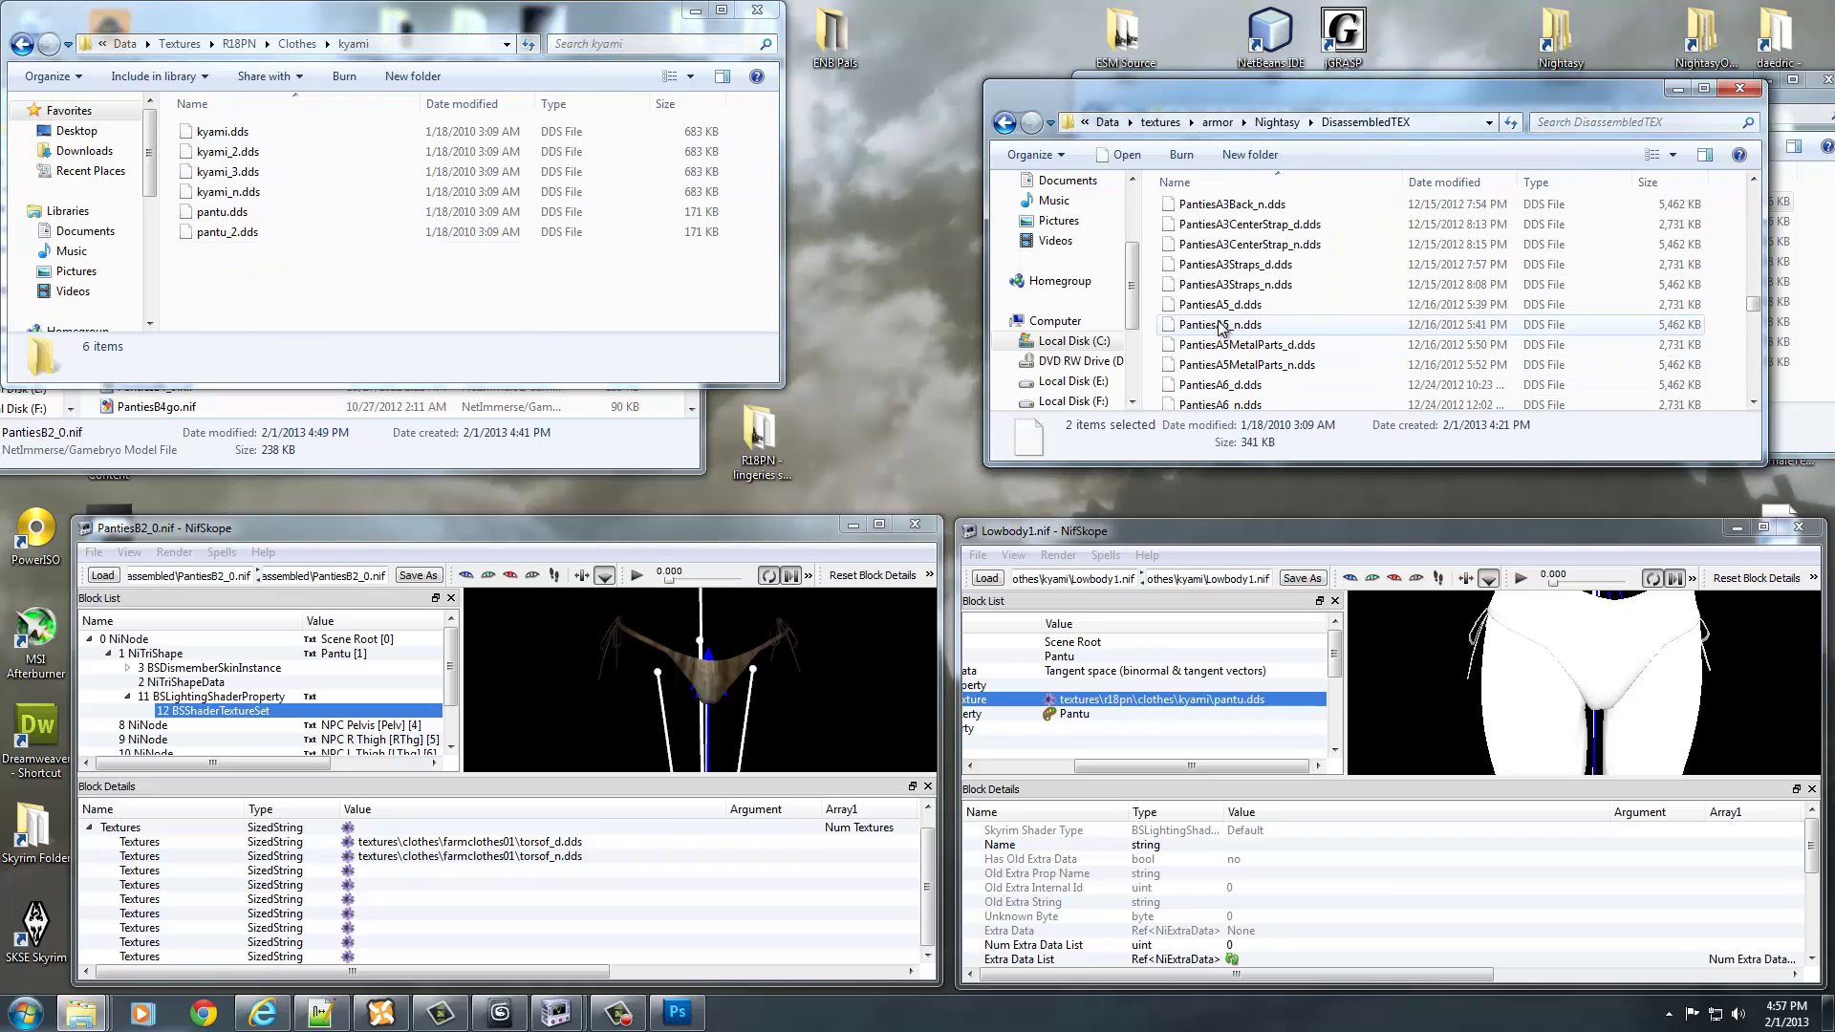
{"action": "scroll", "coordinate": [1220, 328], "scroll_direction": "up", "scroll_amount": 8}
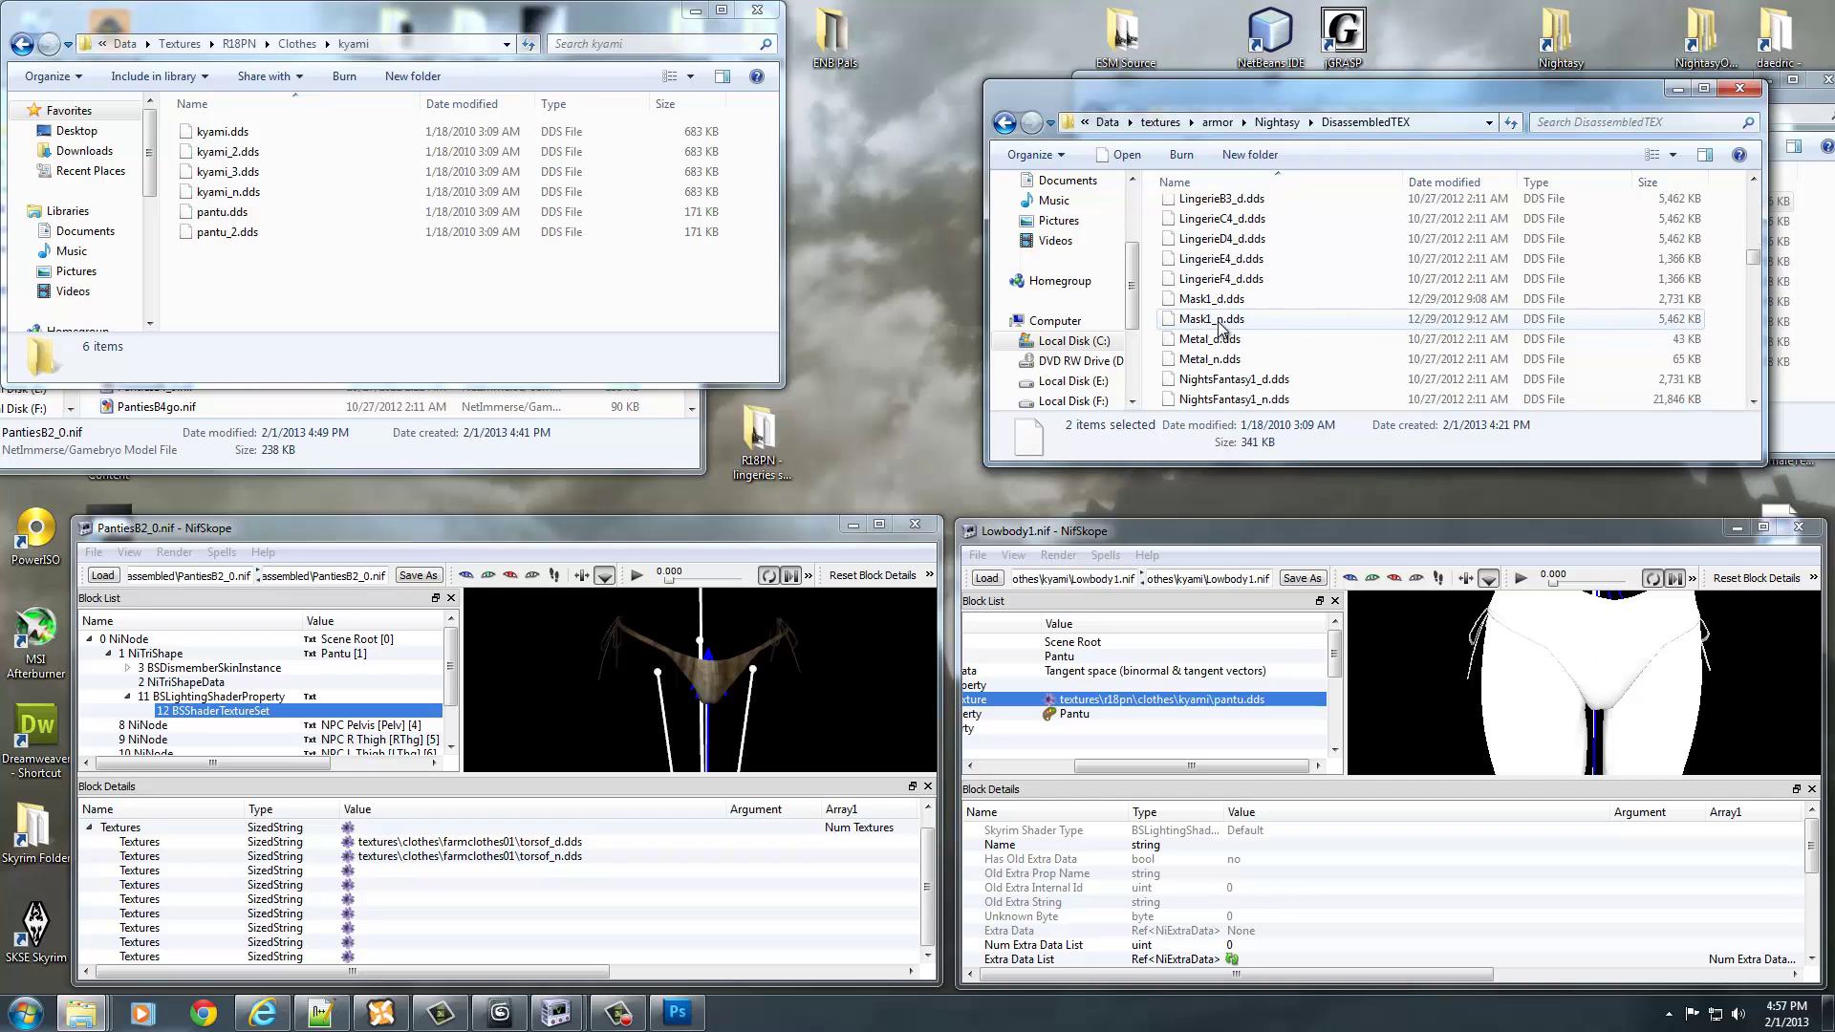
{"action": "scroll", "coordinate": [1221, 328], "scroll_direction": "down", "scroll_amount": 6}
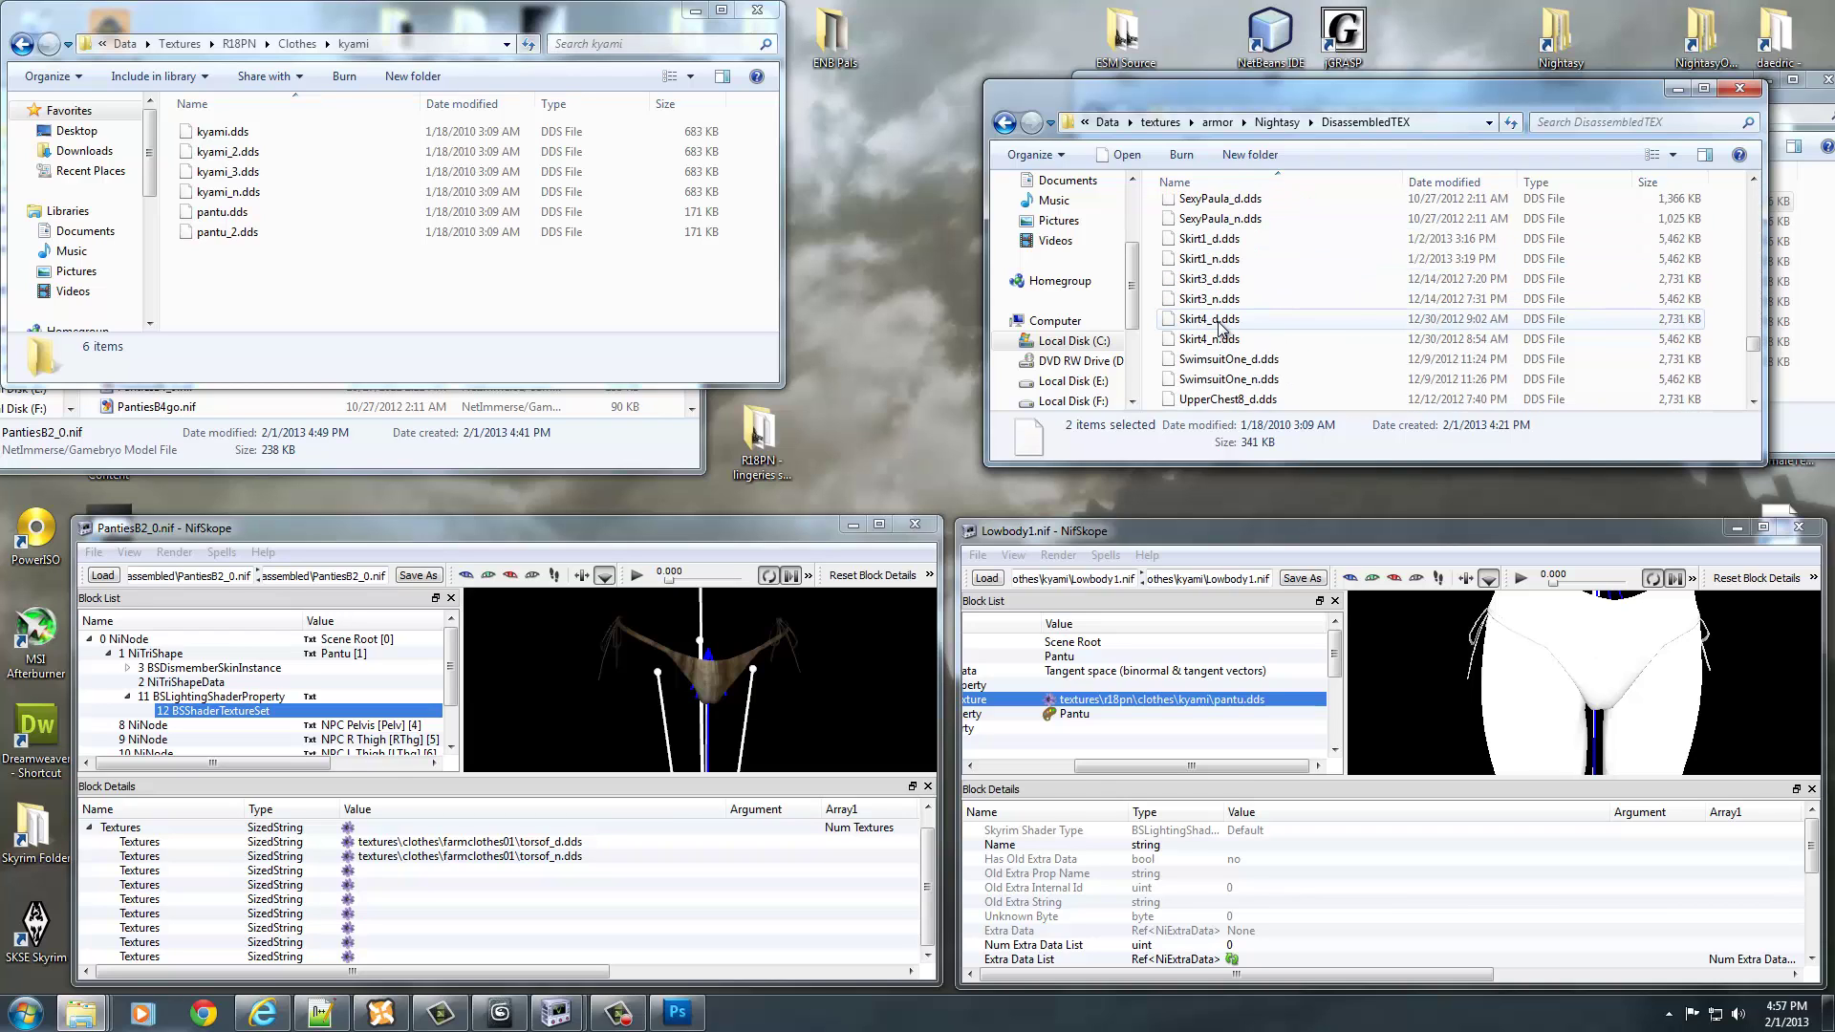
{"action": "scroll", "coordinate": [1220, 328], "scroll_direction": "up", "scroll_amount": 3}
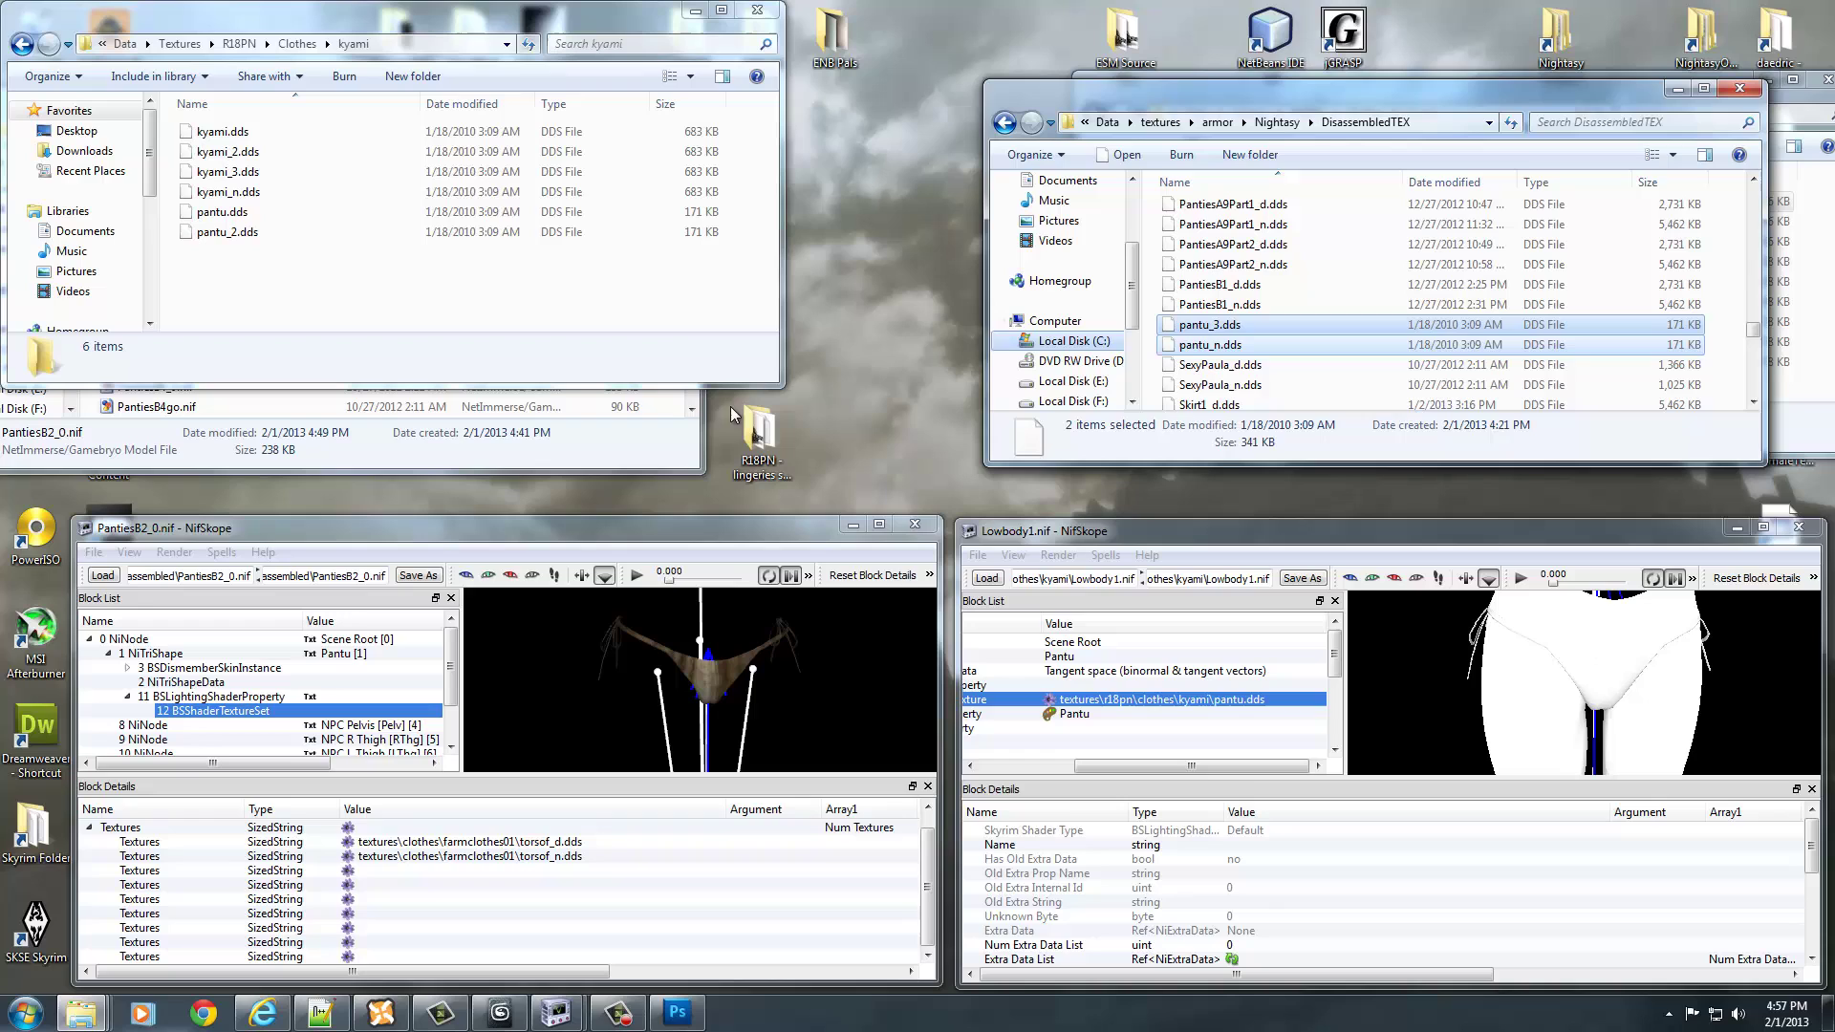
{"action": "left_click", "coordinate": [1201, 328]}
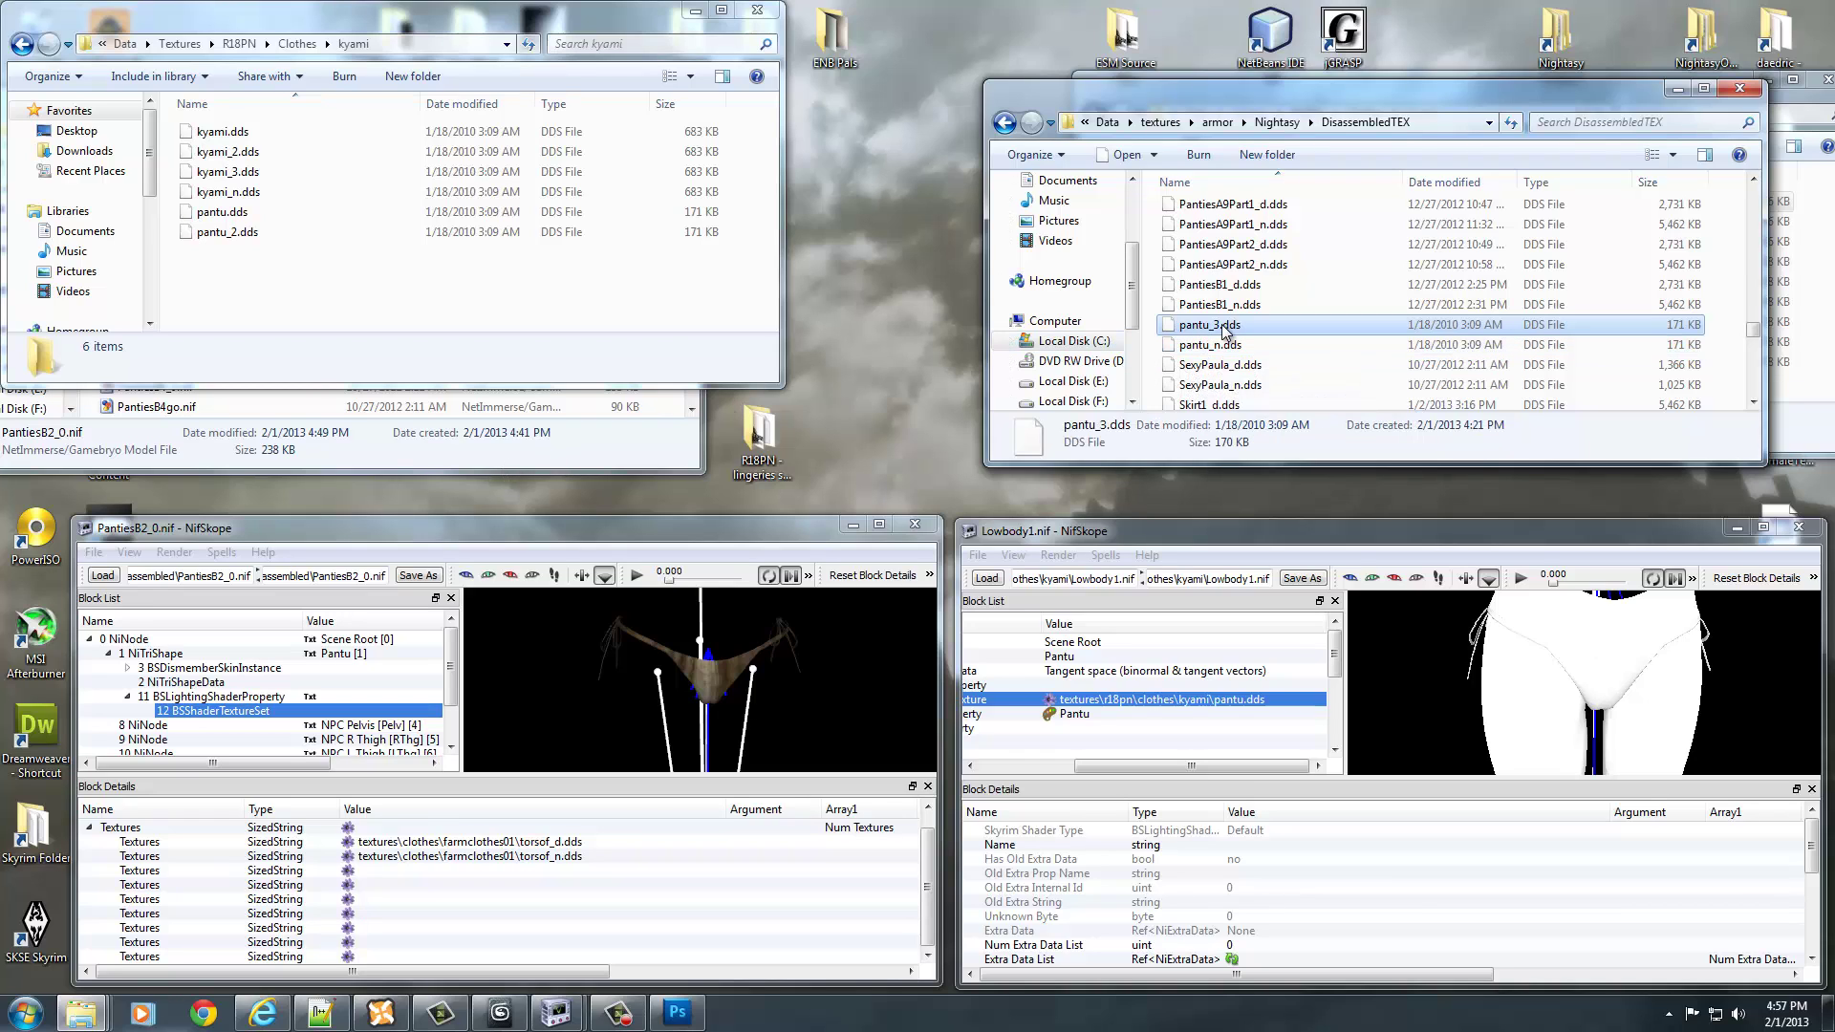
- Set the first texture slot to DisassembledTEX\pantu_3.dds and check the retextured preview
{"action": "left_click", "coordinate": [351, 844]}
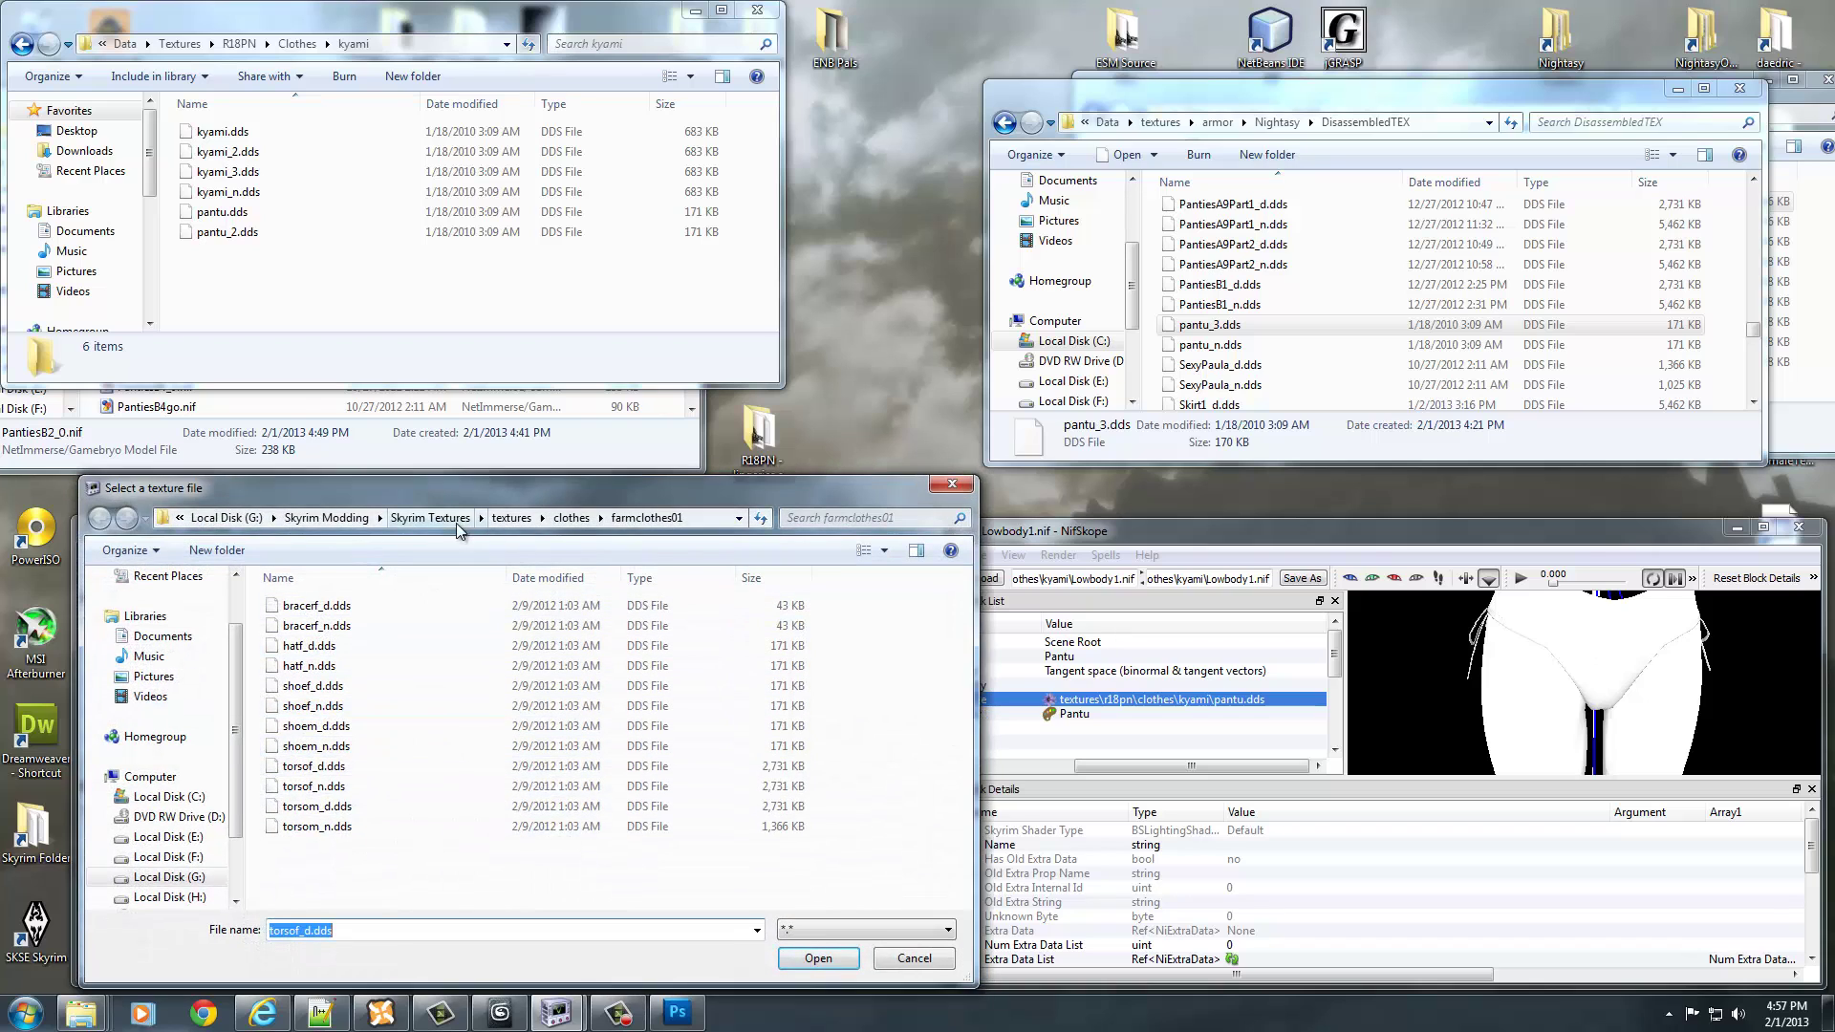
{"action": "scroll", "coordinate": [151, 604], "scroll_direction": "up", "scroll_amount": 1}
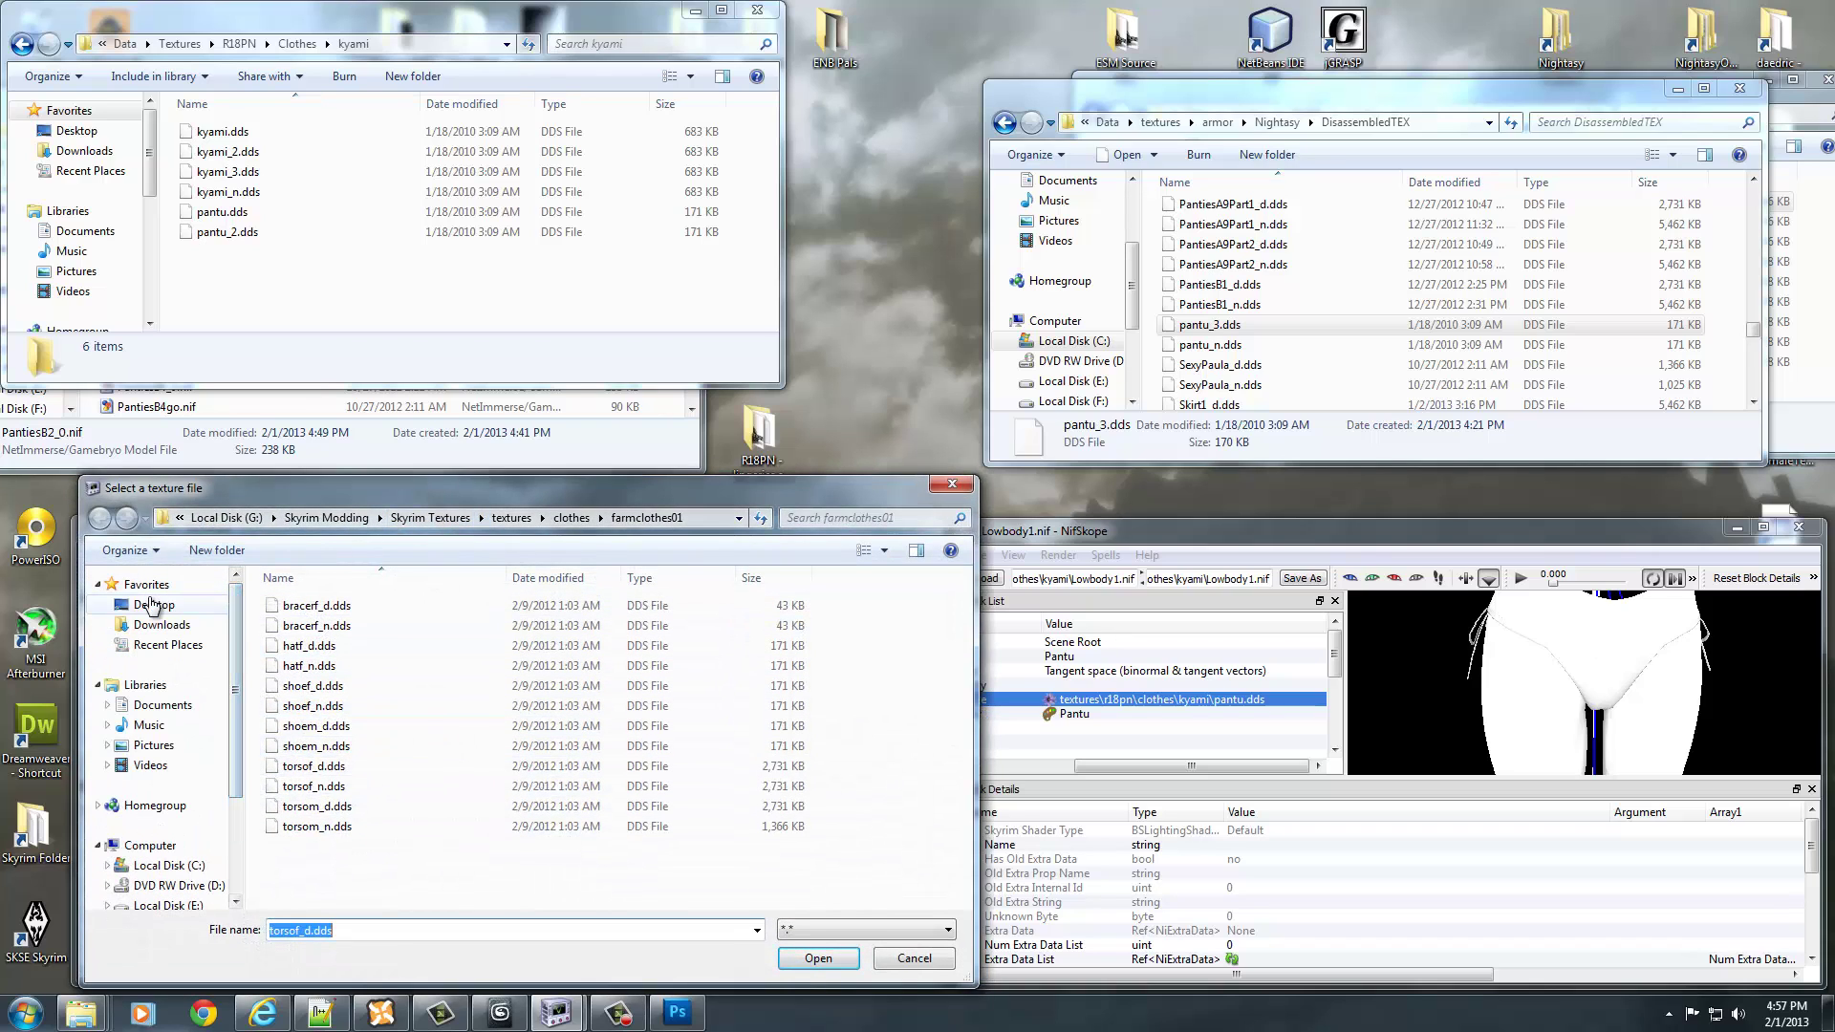
{"action": "left_click", "coordinate": [151, 604]}
{"action": "scroll", "coordinate": [850, 821], "scroll_direction": "down", "scroll_amount": 10}
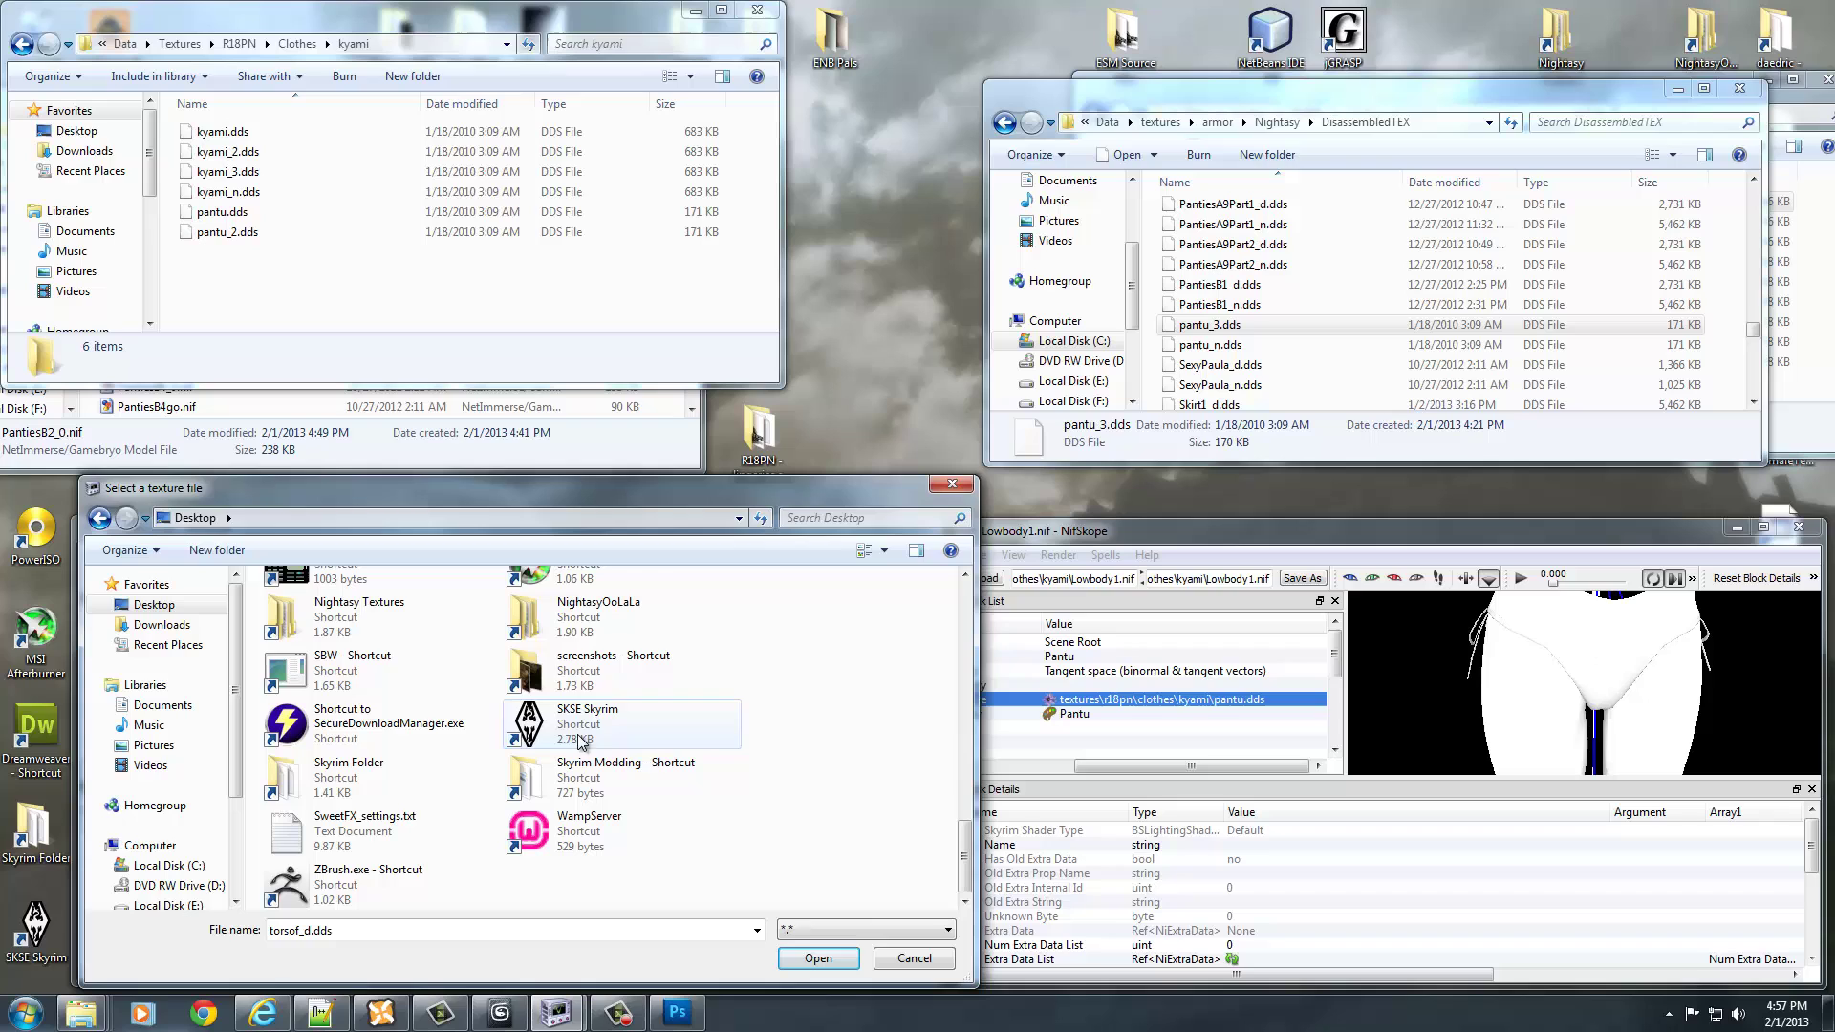
{"action": "double_click", "coordinate": [330, 616]}
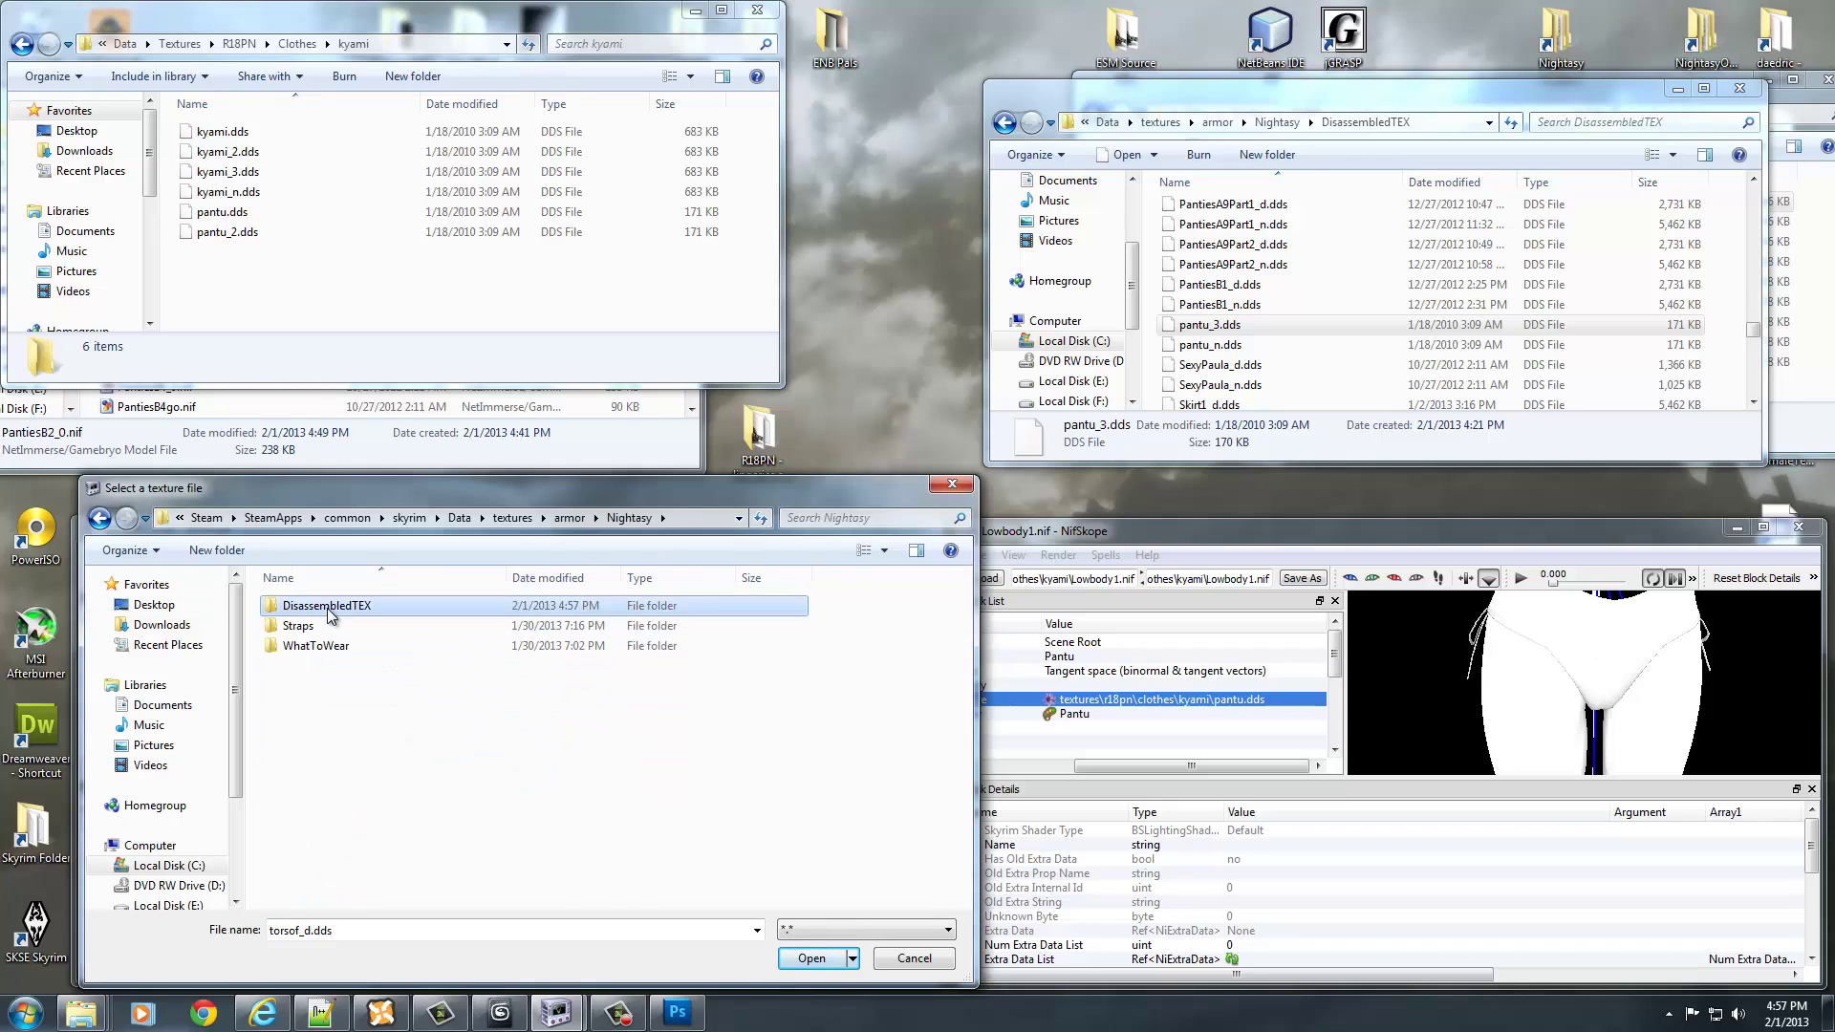
{"action": "double_click", "coordinate": [329, 606]}
{"action": "left_click", "coordinate": [360, 805]}
{"action": "scroll", "coordinate": [361, 813], "scroll_direction": "down", "scroll_amount": 3}
{"action": "scroll", "coordinate": [360, 819], "scroll_direction": "down", "scroll_amount": 8}
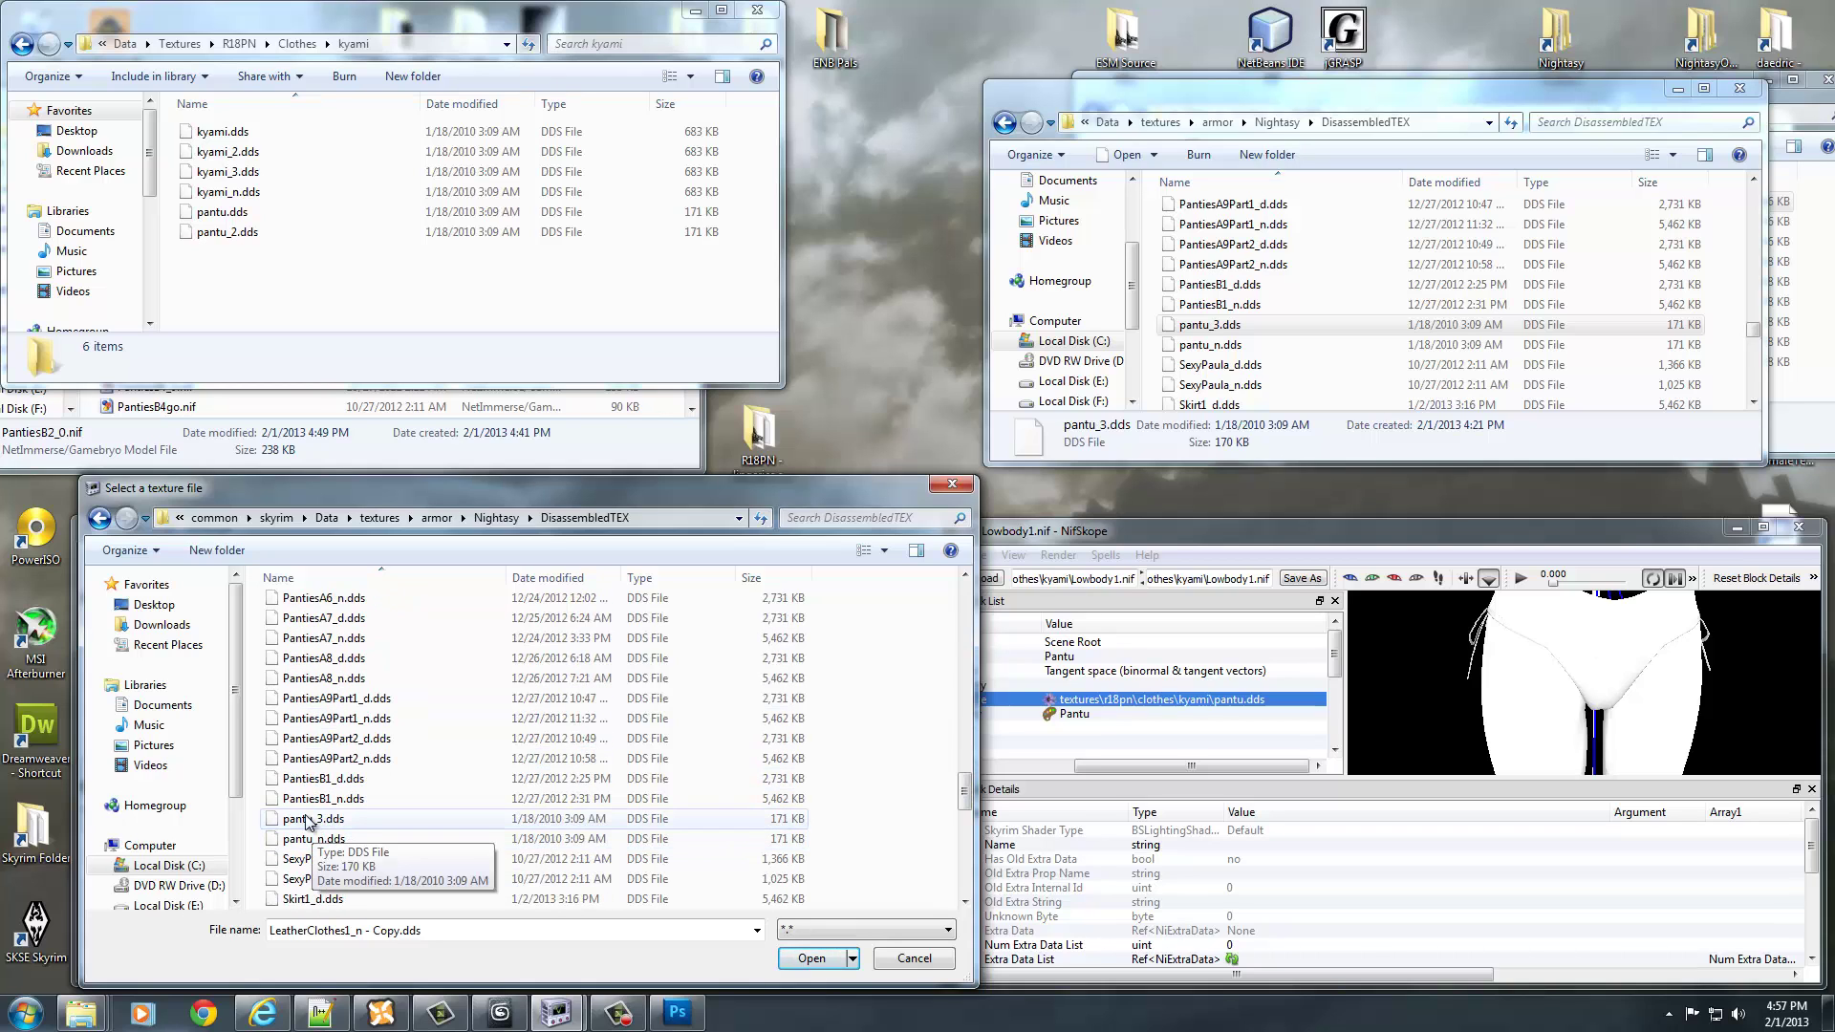
{"action": "left_click", "coordinate": [422, 822]}
{"action": "left_click", "coordinate": [813, 959]}
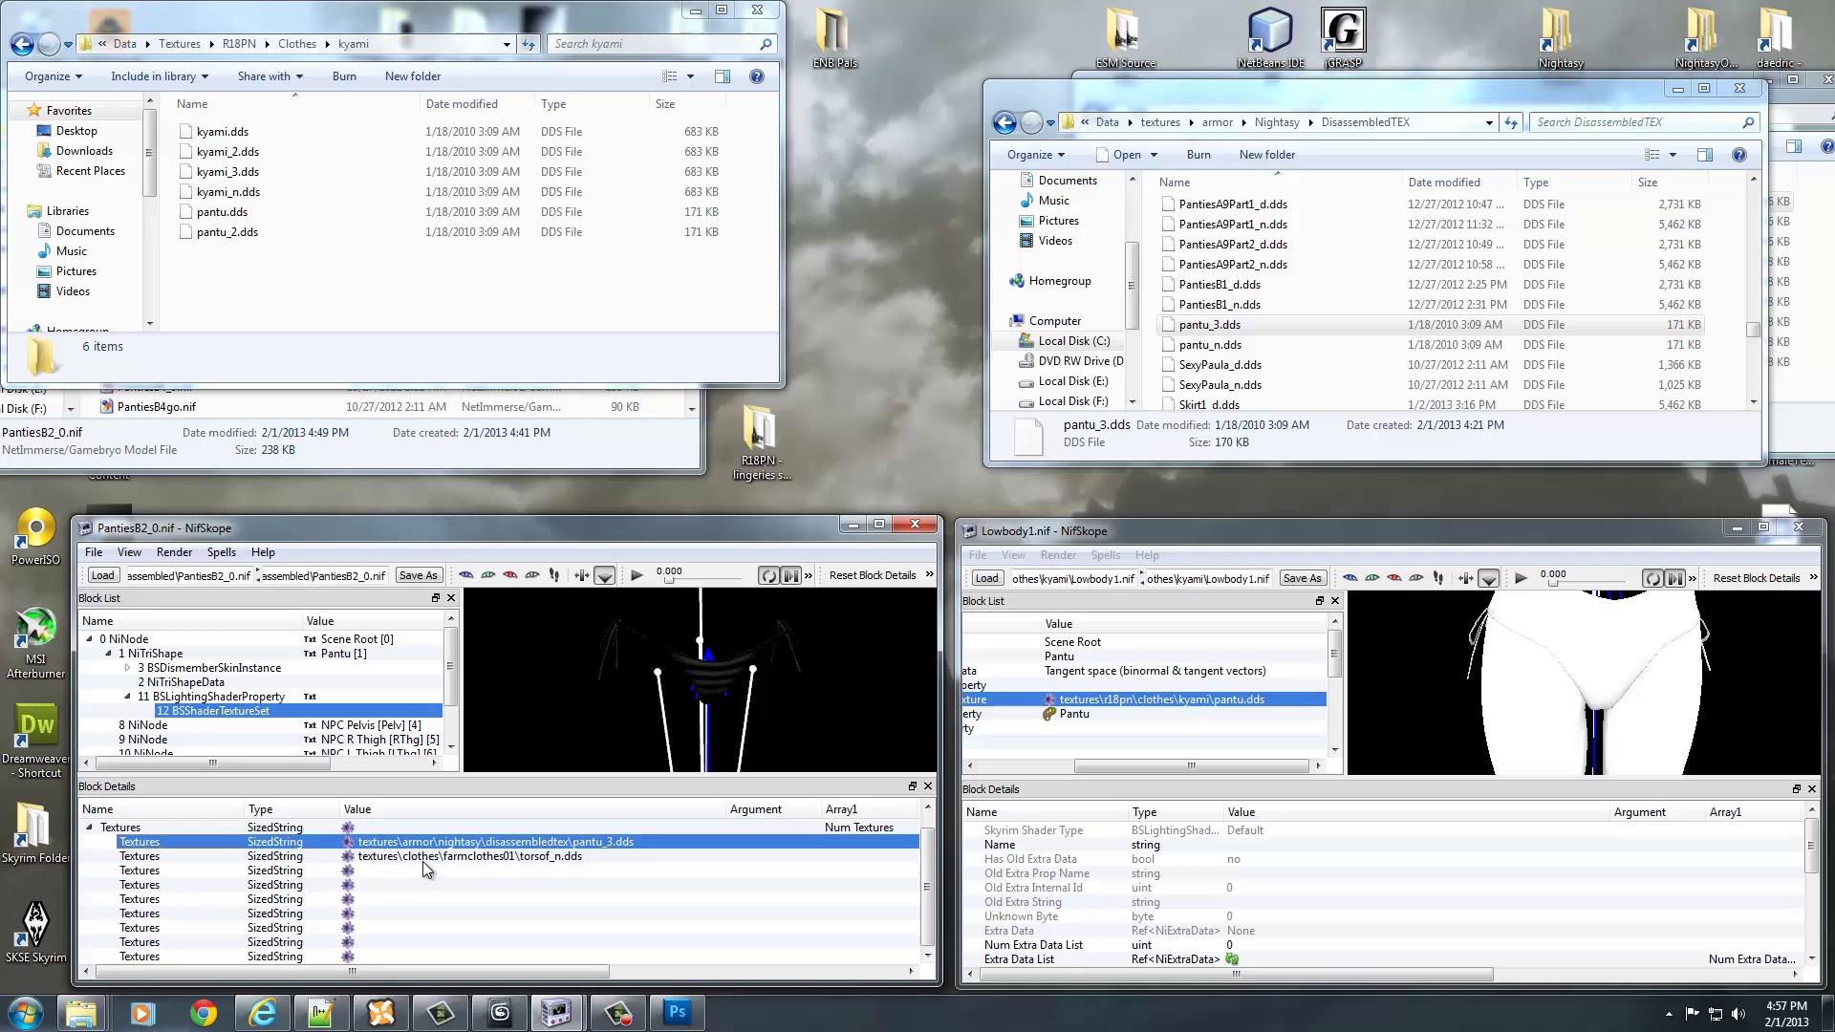
{"action": "left_click_drag", "start_coordinate": [732, 651], "coordinate": [705, 690]}
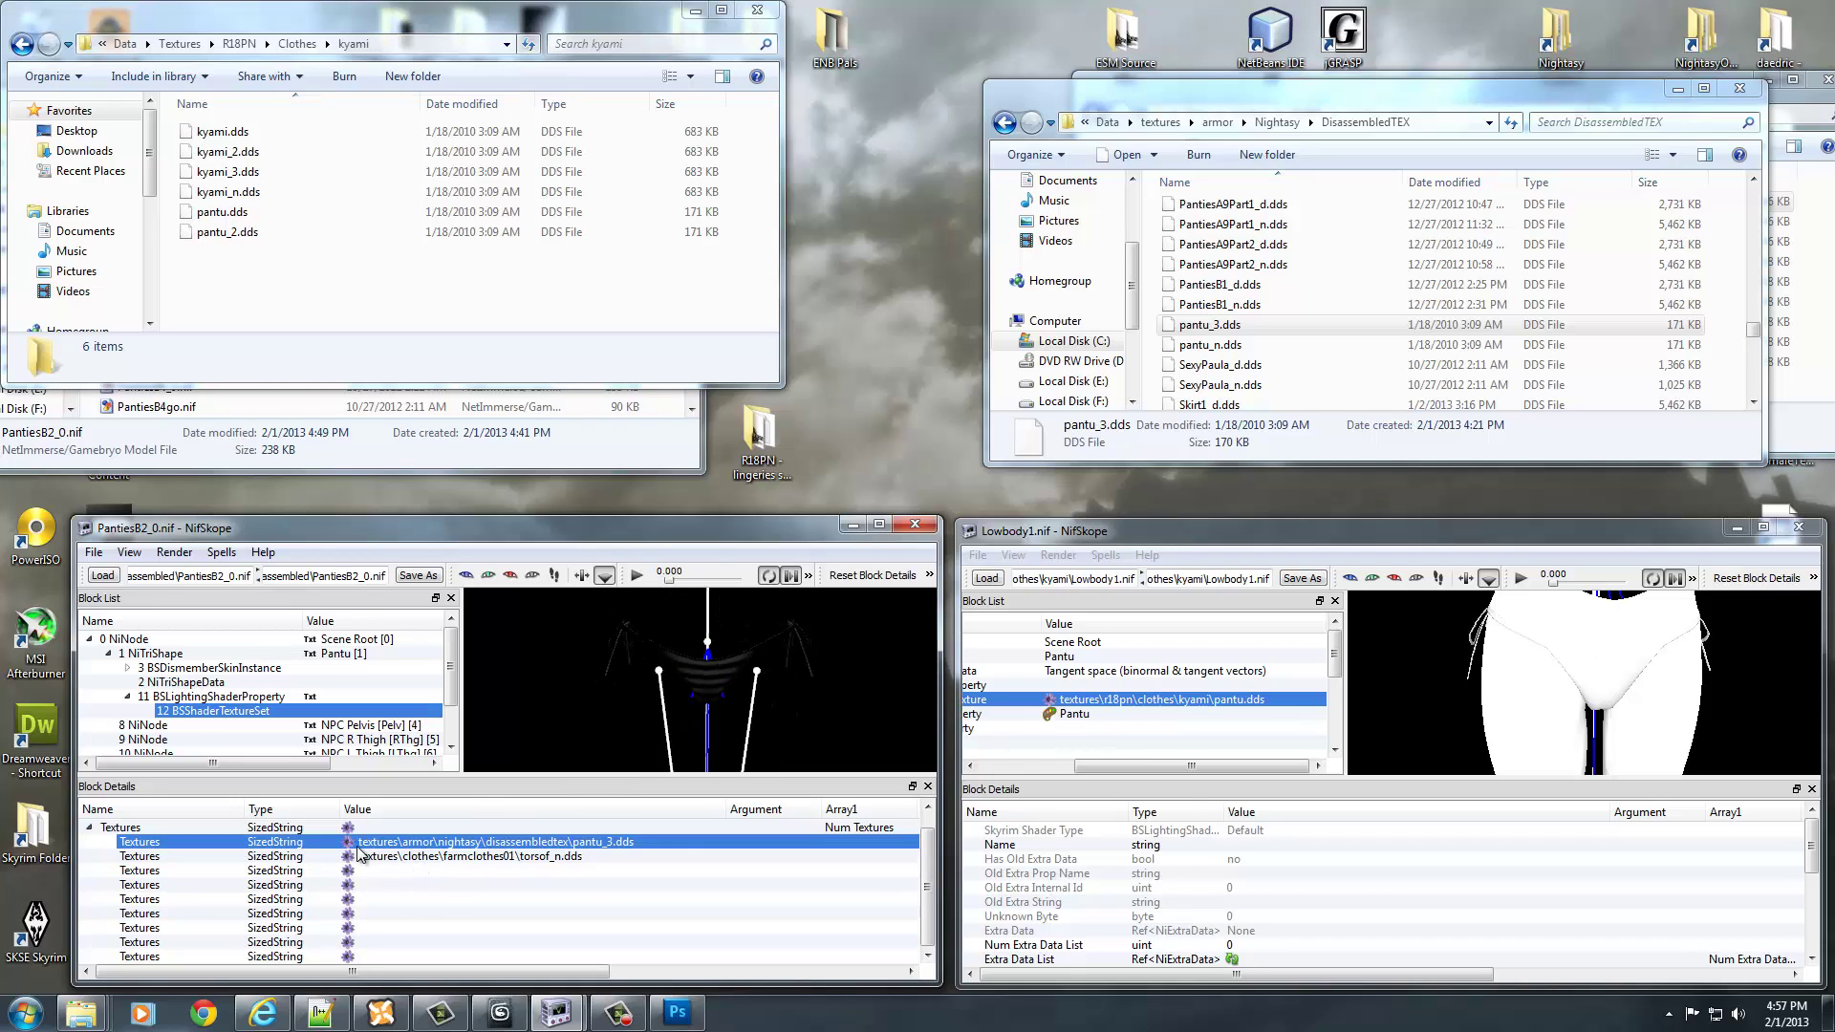
{"action": "left_click", "coordinate": [348, 858]}
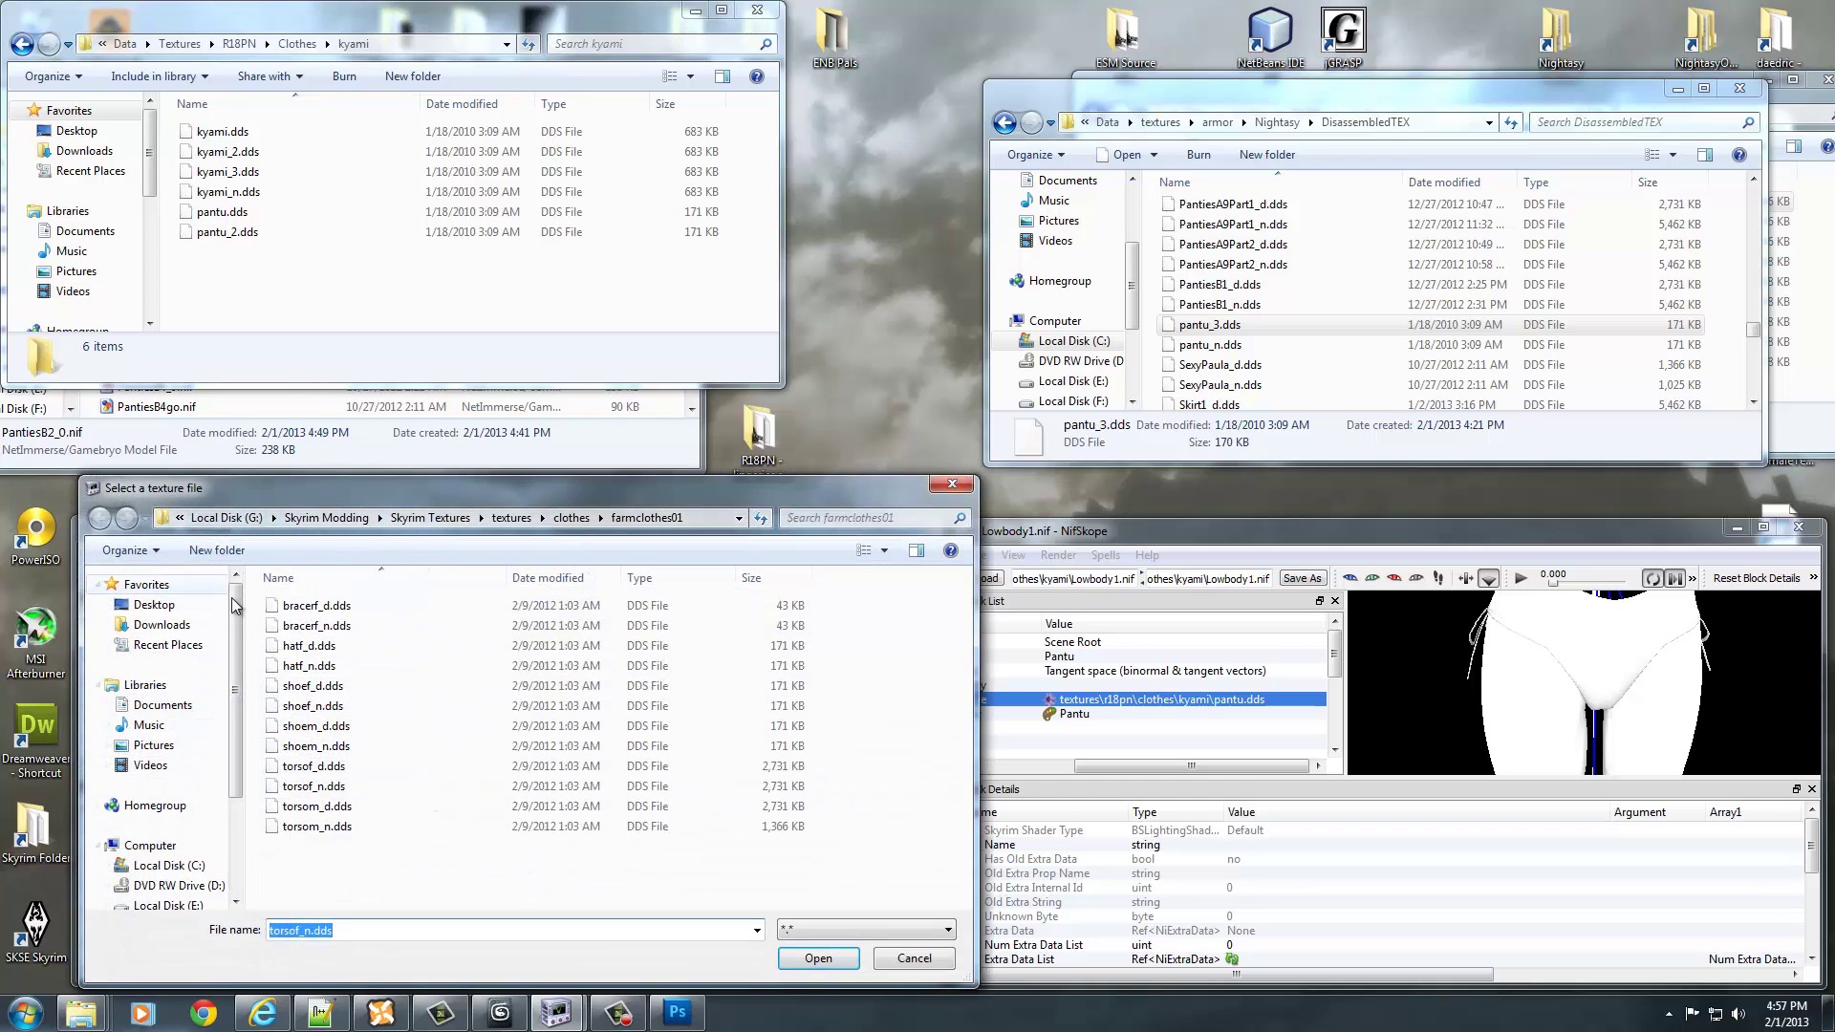
- Copy the pantu_3.dds path from the first texture slot into the second
{"action": "left_click", "coordinate": [912, 962]}
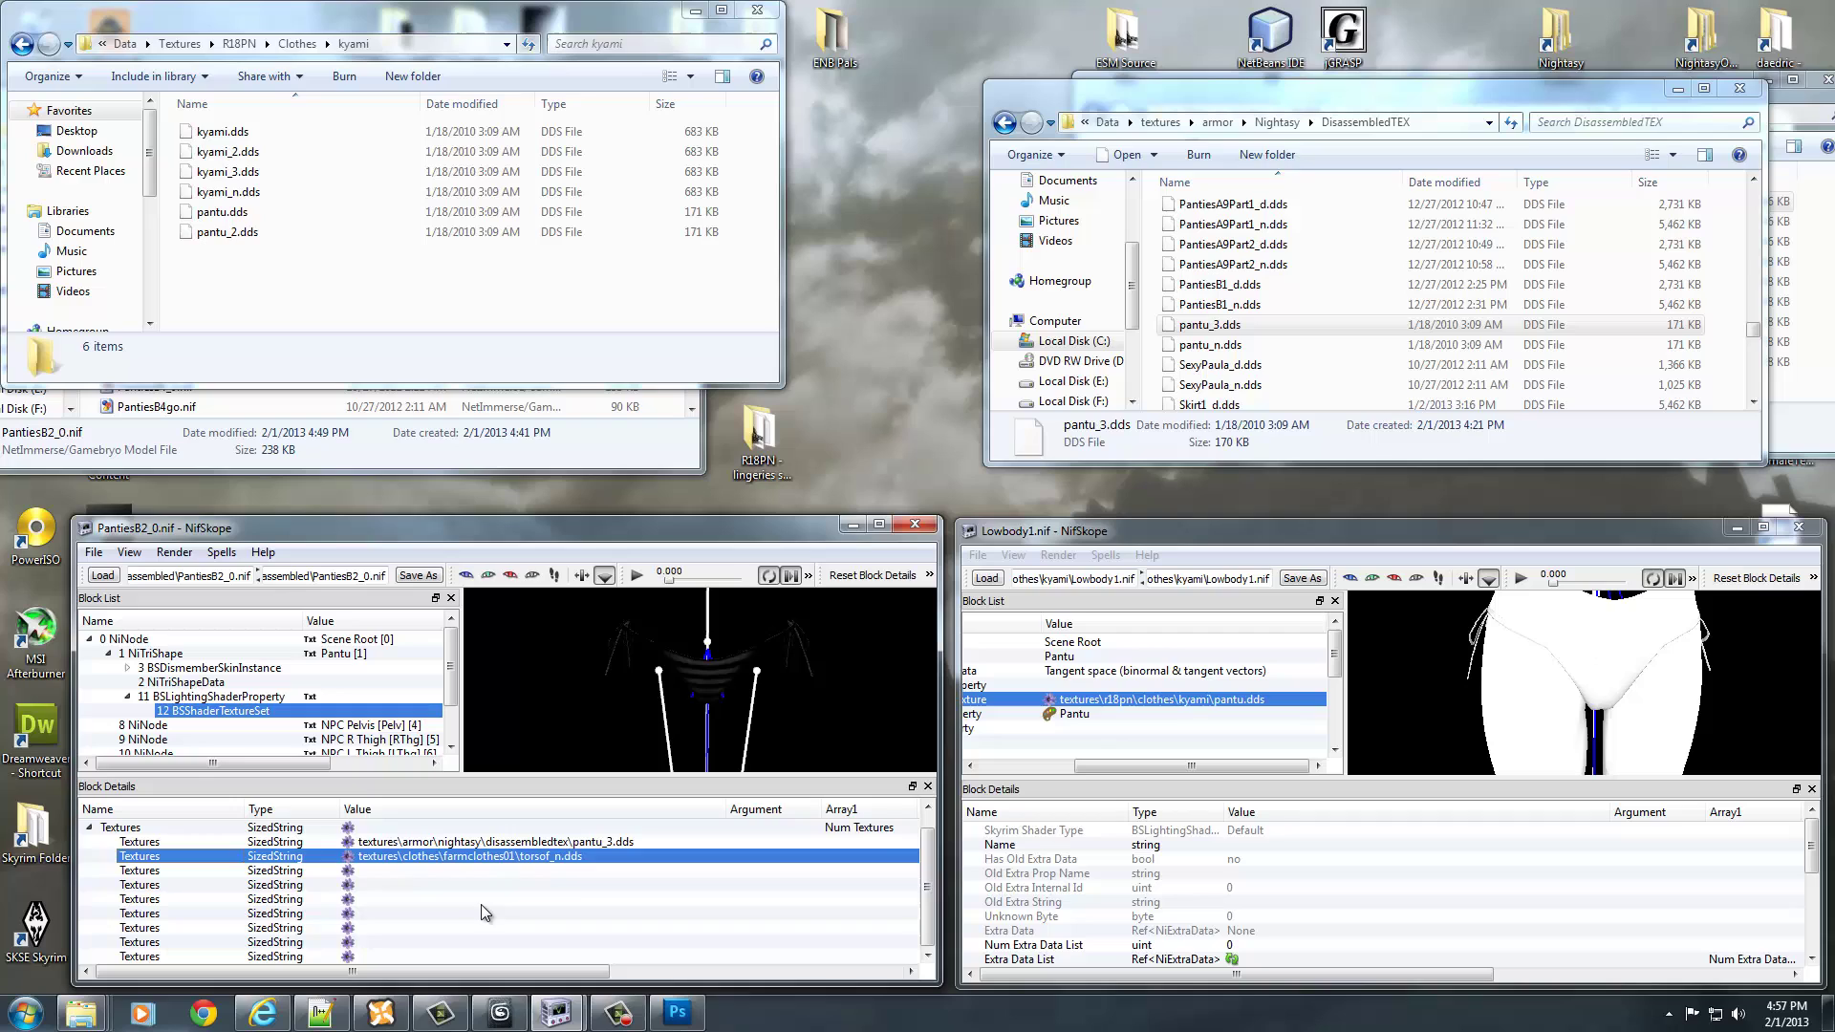
{"action": "double_click", "coordinate": [426, 842]}
{"action": "key", "text": "ctrl+c"}
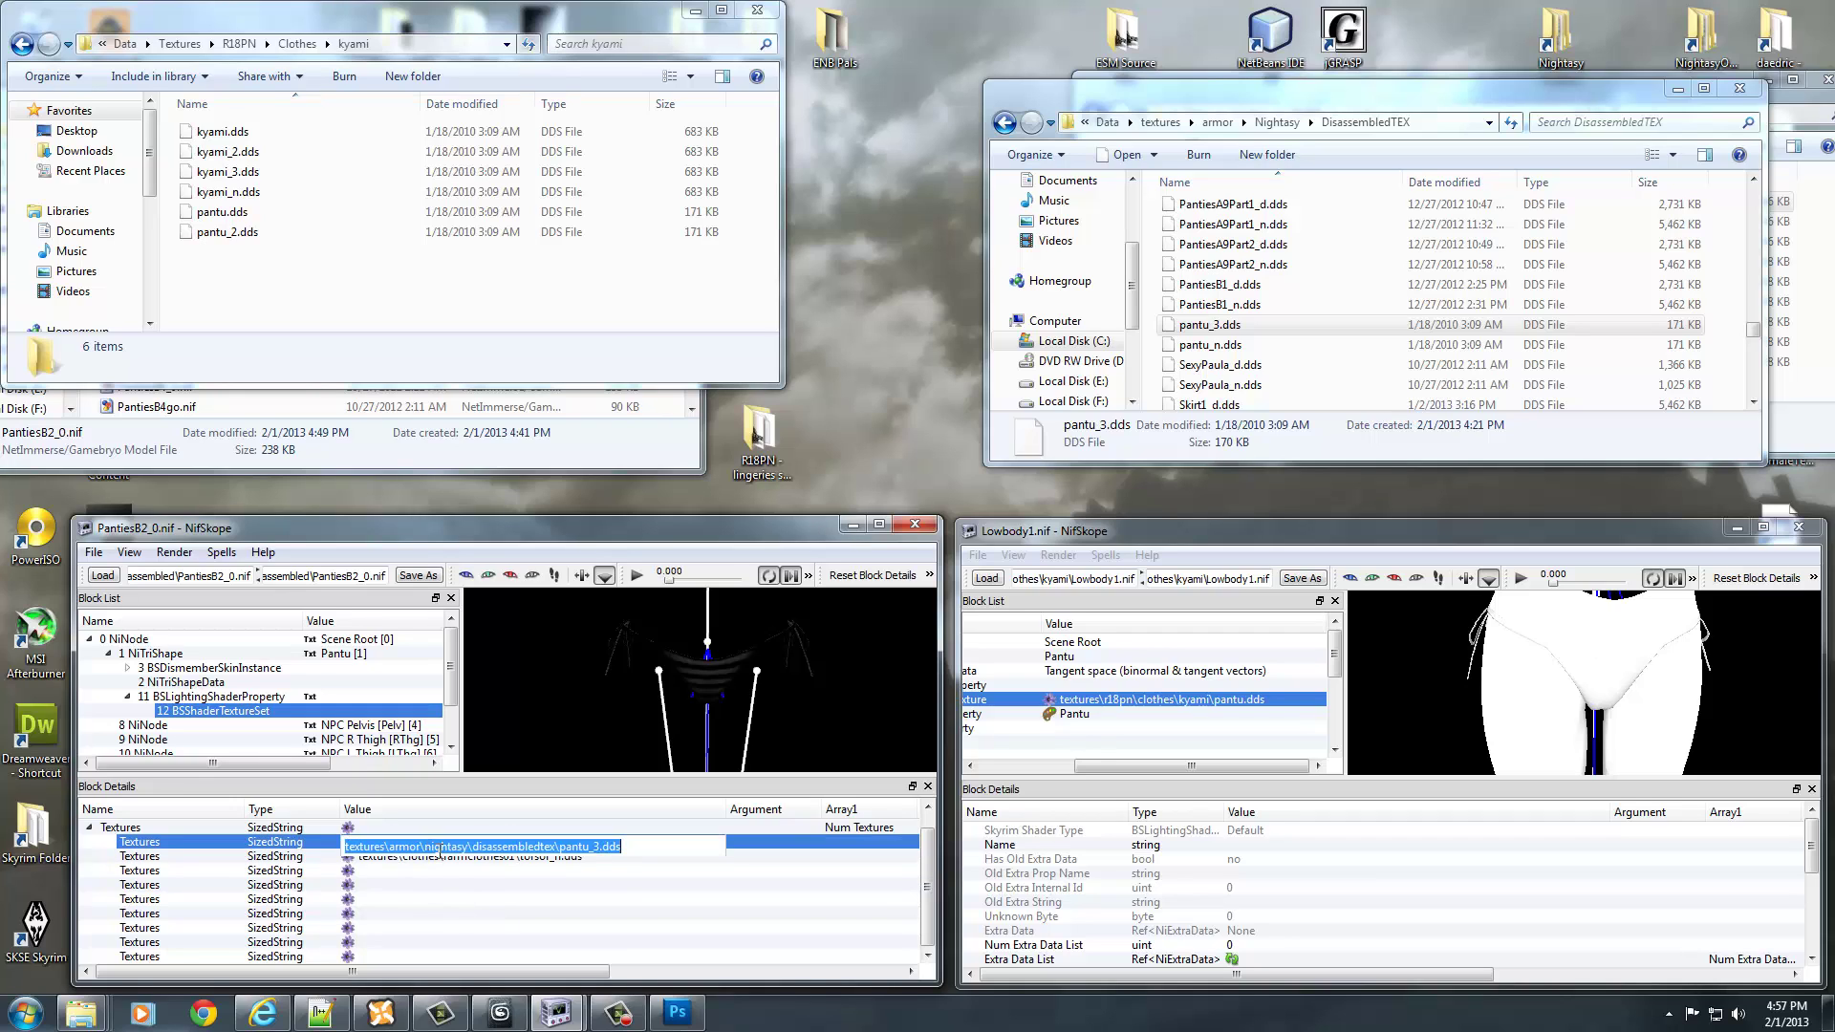
{"action": "double_click", "coordinate": [449, 859]}
{"action": "key", "text": "ctrl+v"}
{"action": "left_click", "coordinate": [462, 846]}
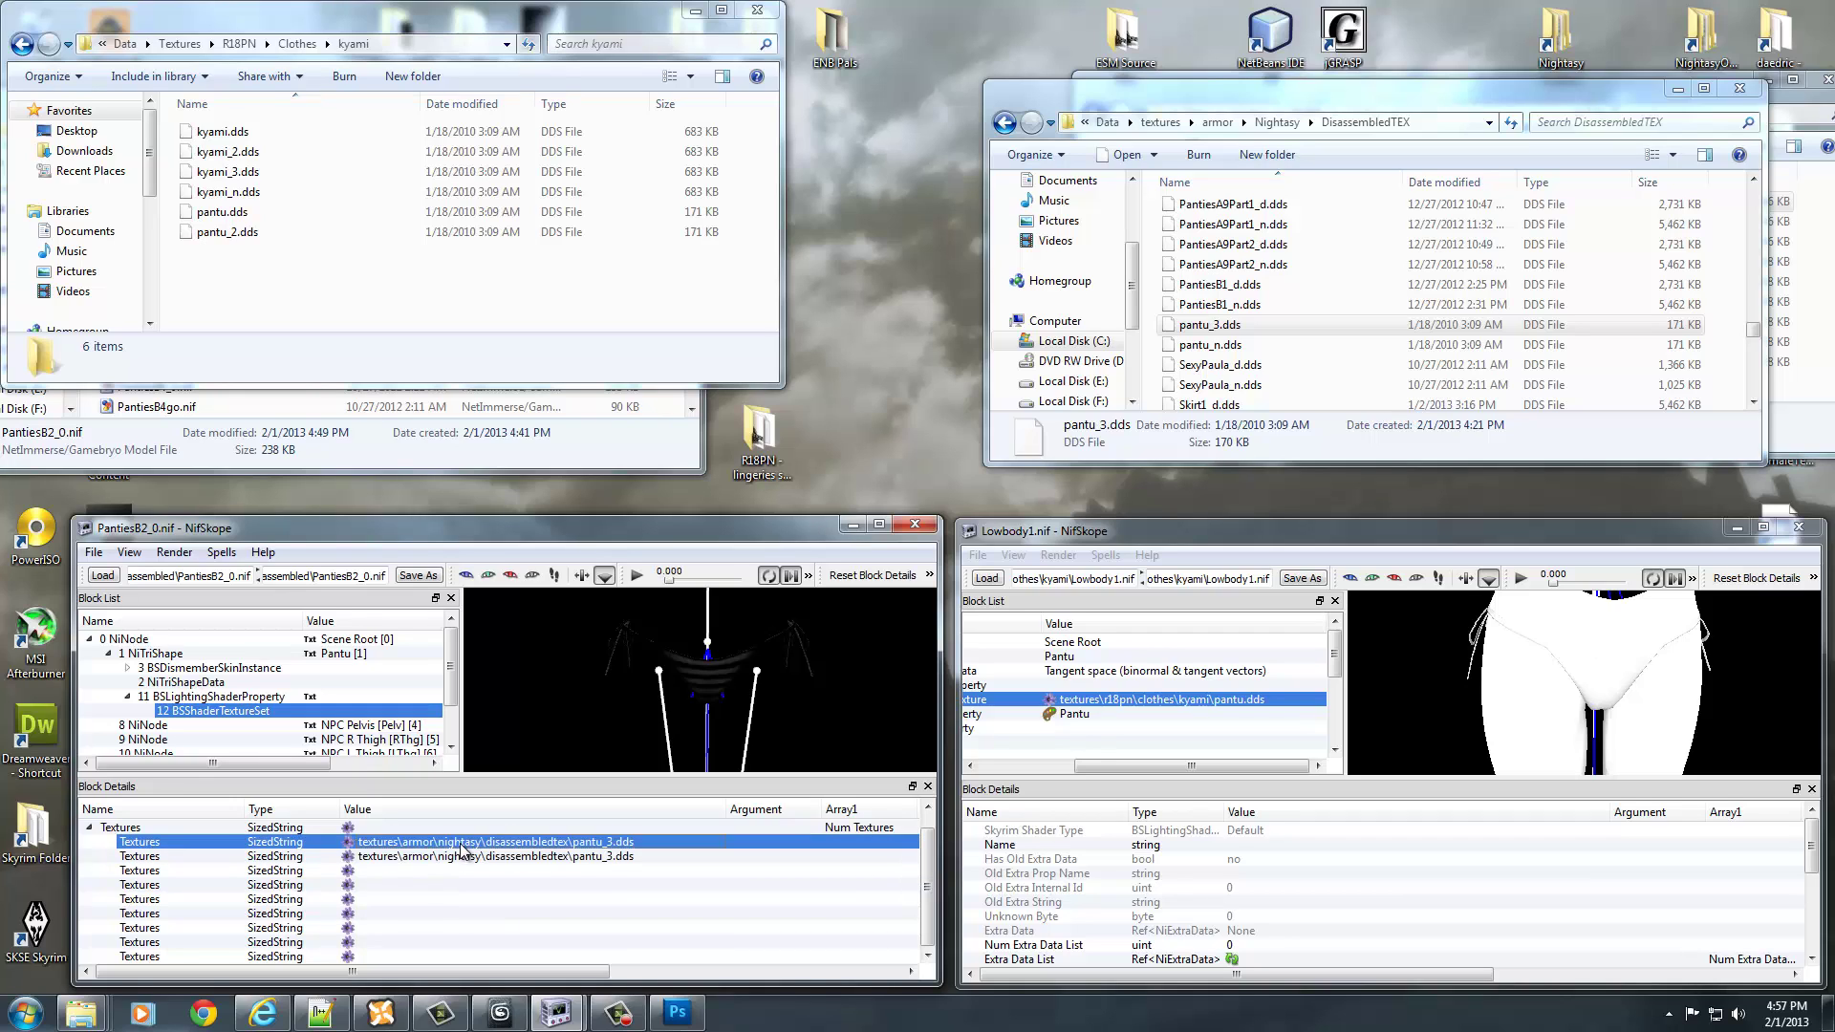
- Point the second texture slot to pantu_n.dds and rotate the model to inspect it
{"action": "left_click", "coordinate": [347, 858]}
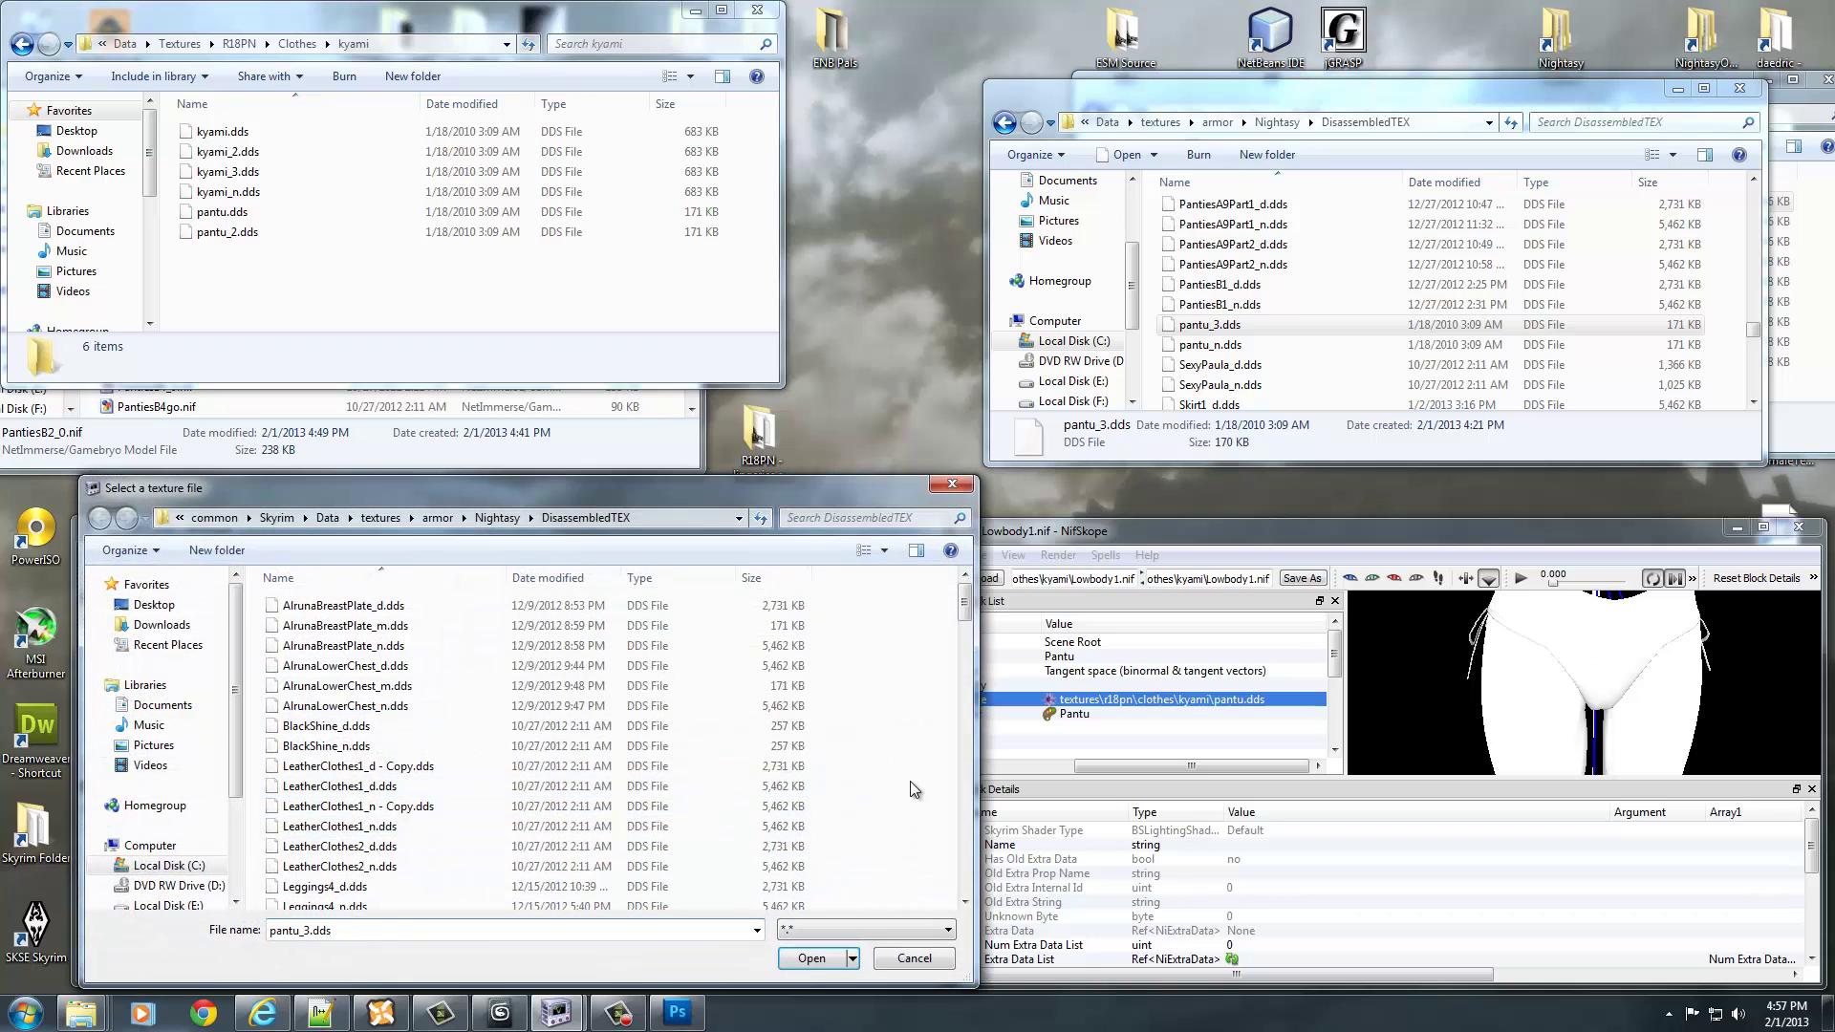
{"action": "scroll", "coordinate": [904, 782], "scroll_direction": "down", "scroll_amount": 15}
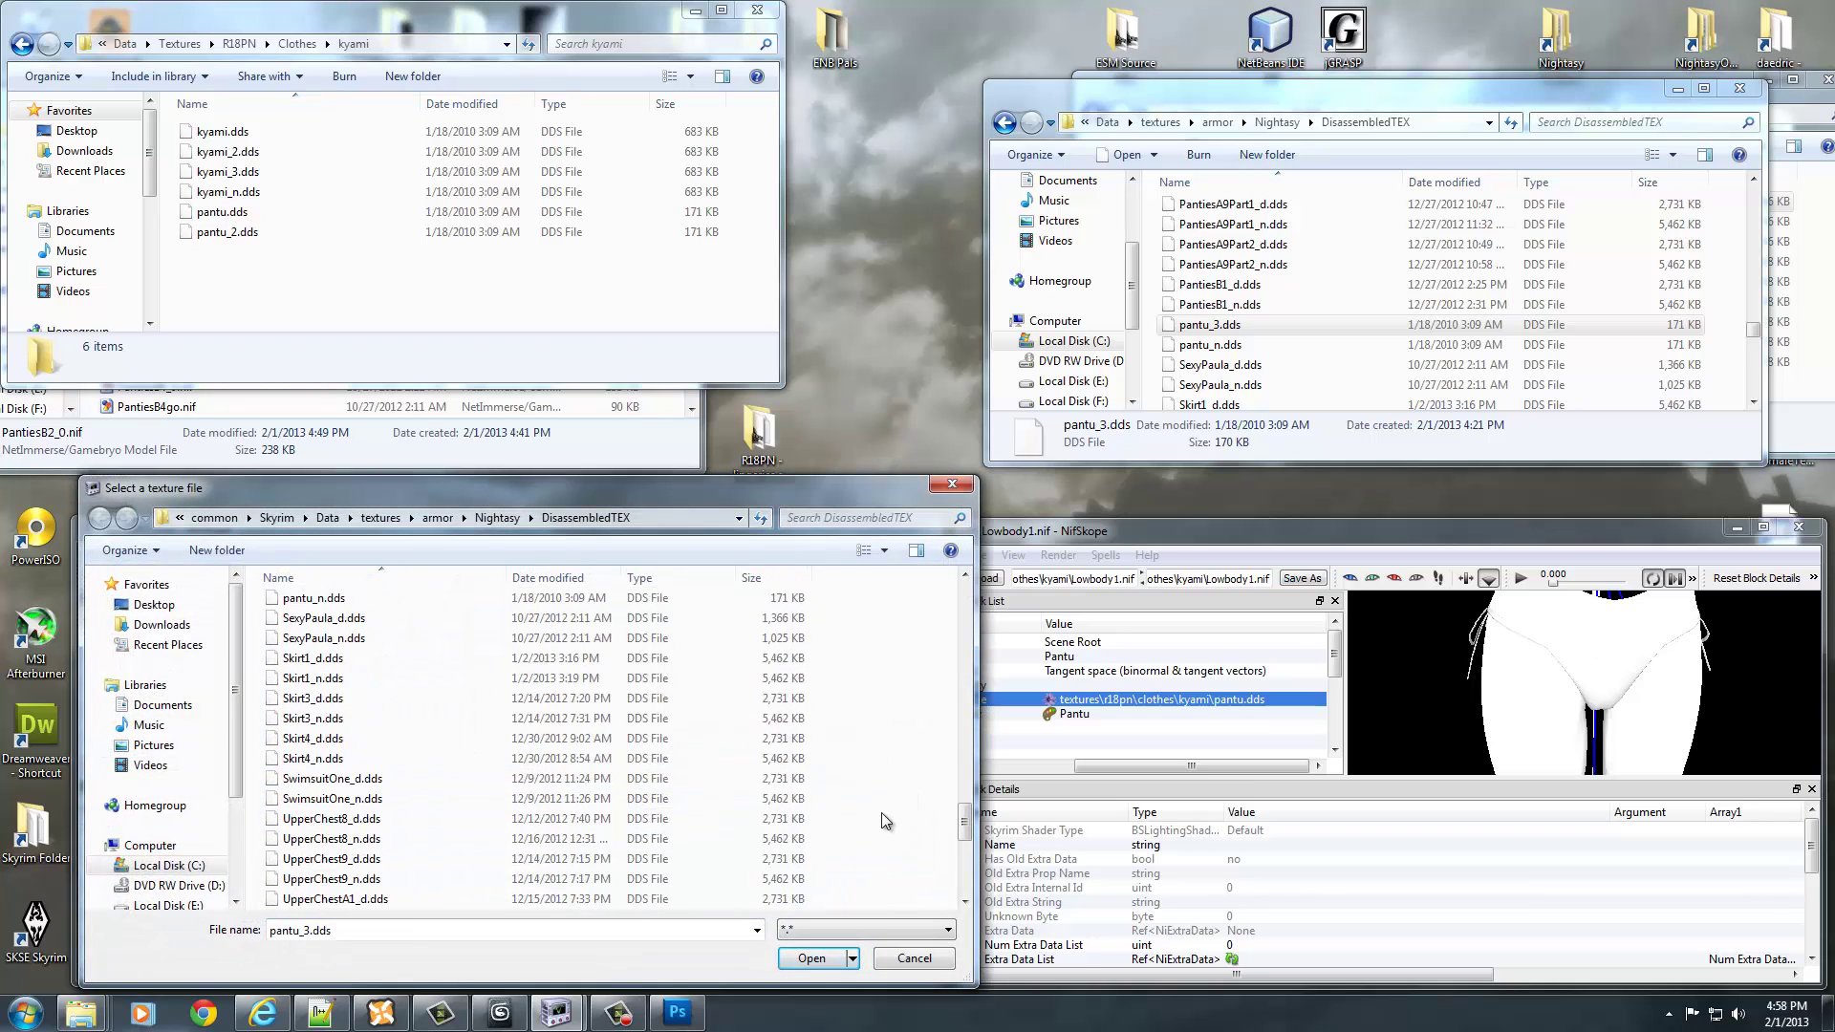
{"action": "scroll", "coordinate": [868, 817], "scroll_direction": "up", "scroll_amount": 6}
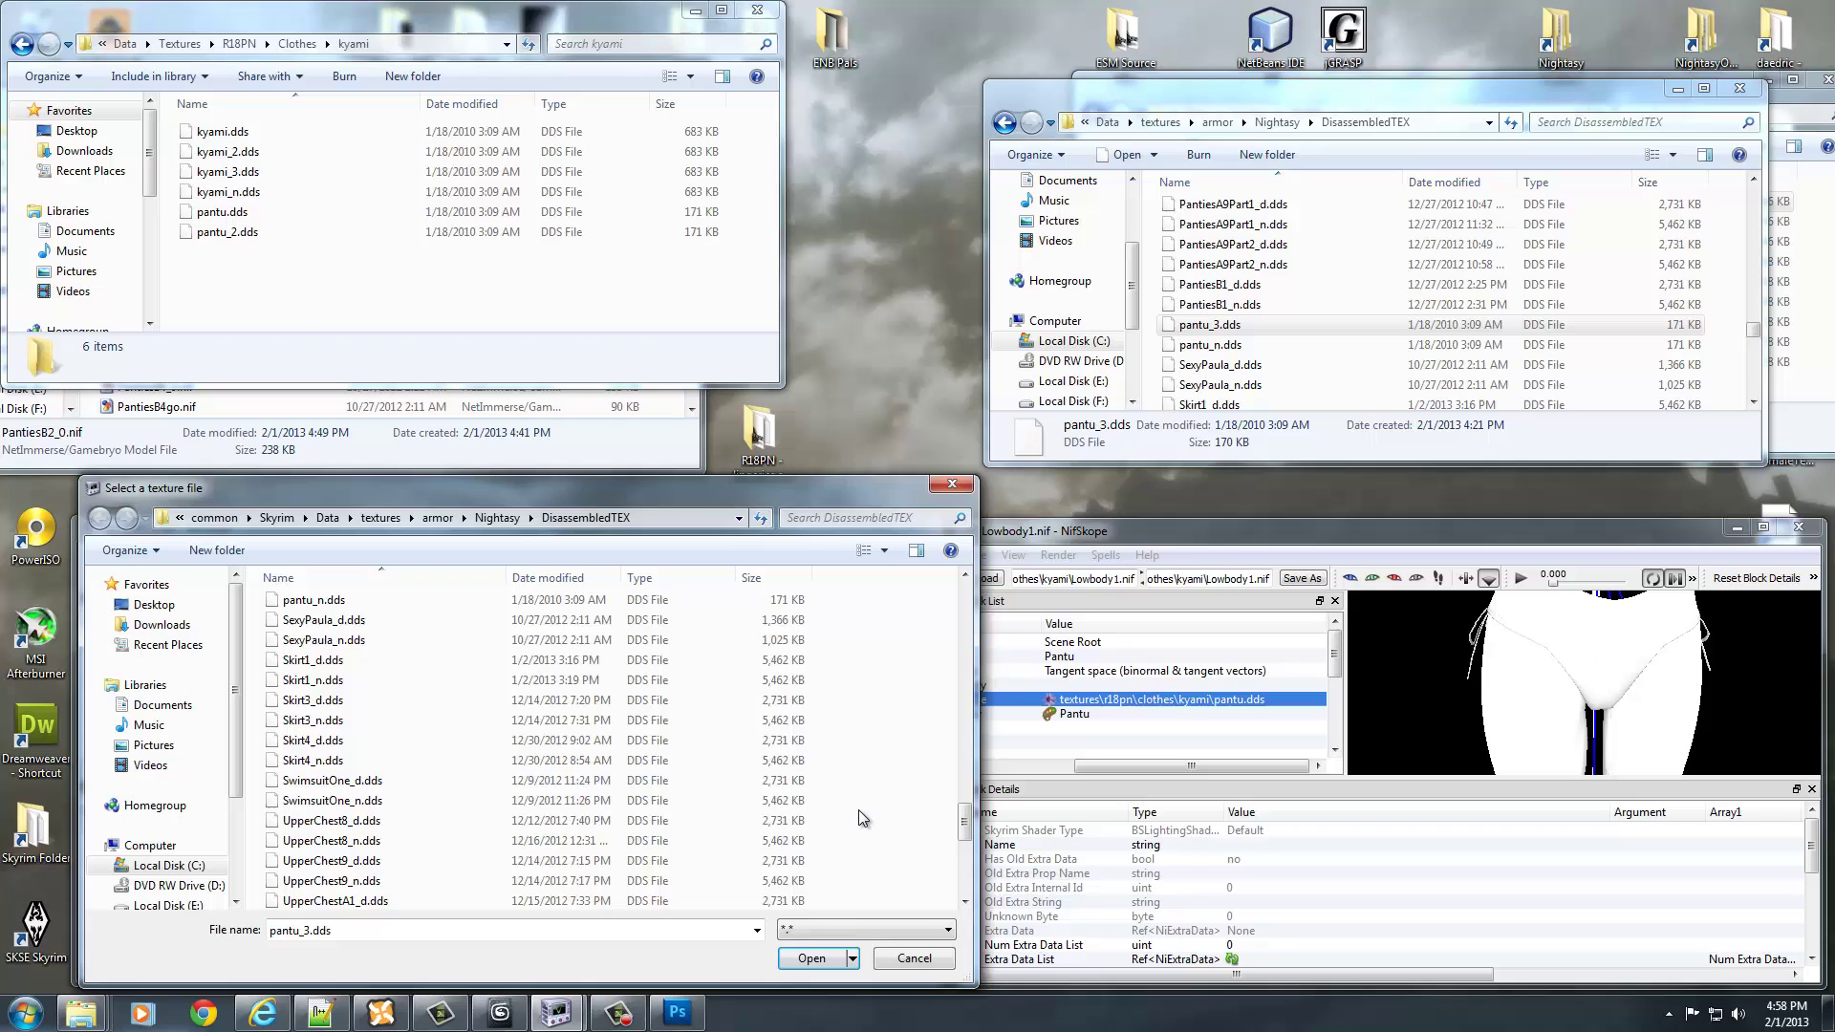
{"action": "scroll", "coordinate": [858, 810], "scroll_direction": "up", "scroll_amount": 1}
{"action": "left_click", "coordinate": [325, 779]}
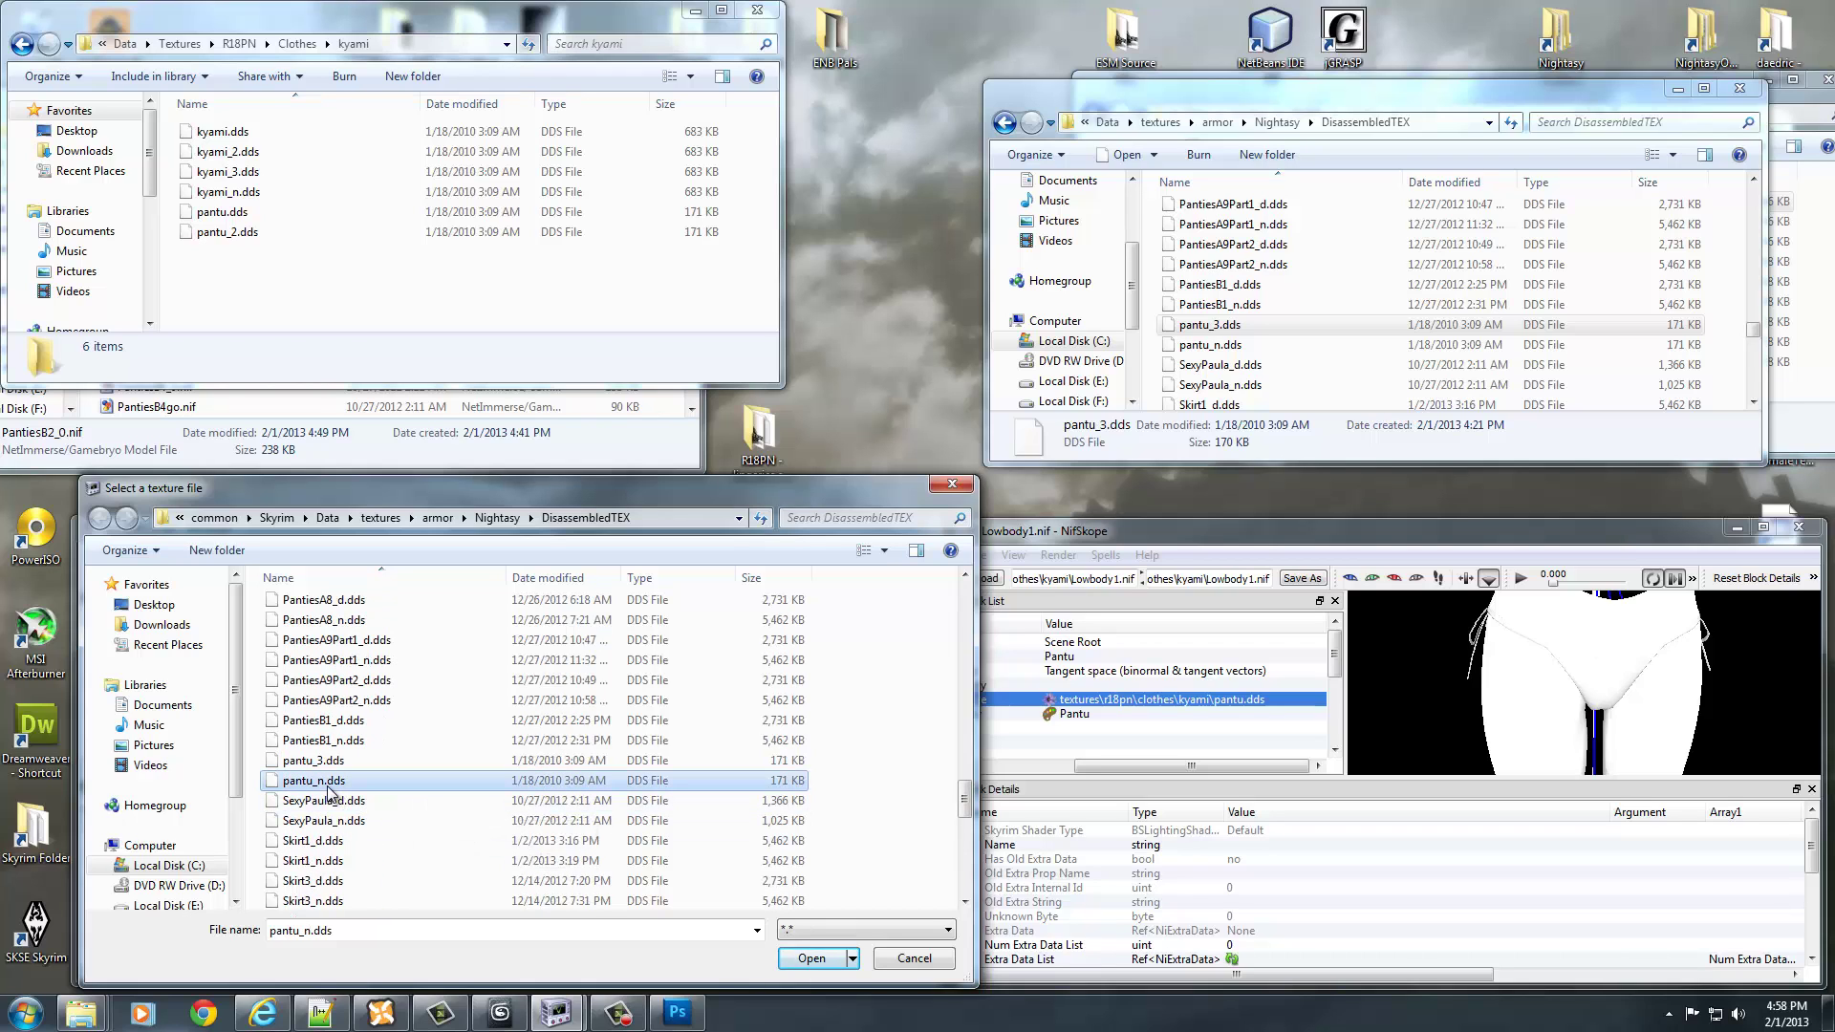
{"action": "left_click", "coordinate": [812, 959]}
{"action": "left_click_drag", "start_coordinate": [593, 681], "coordinate": [512, 667]}
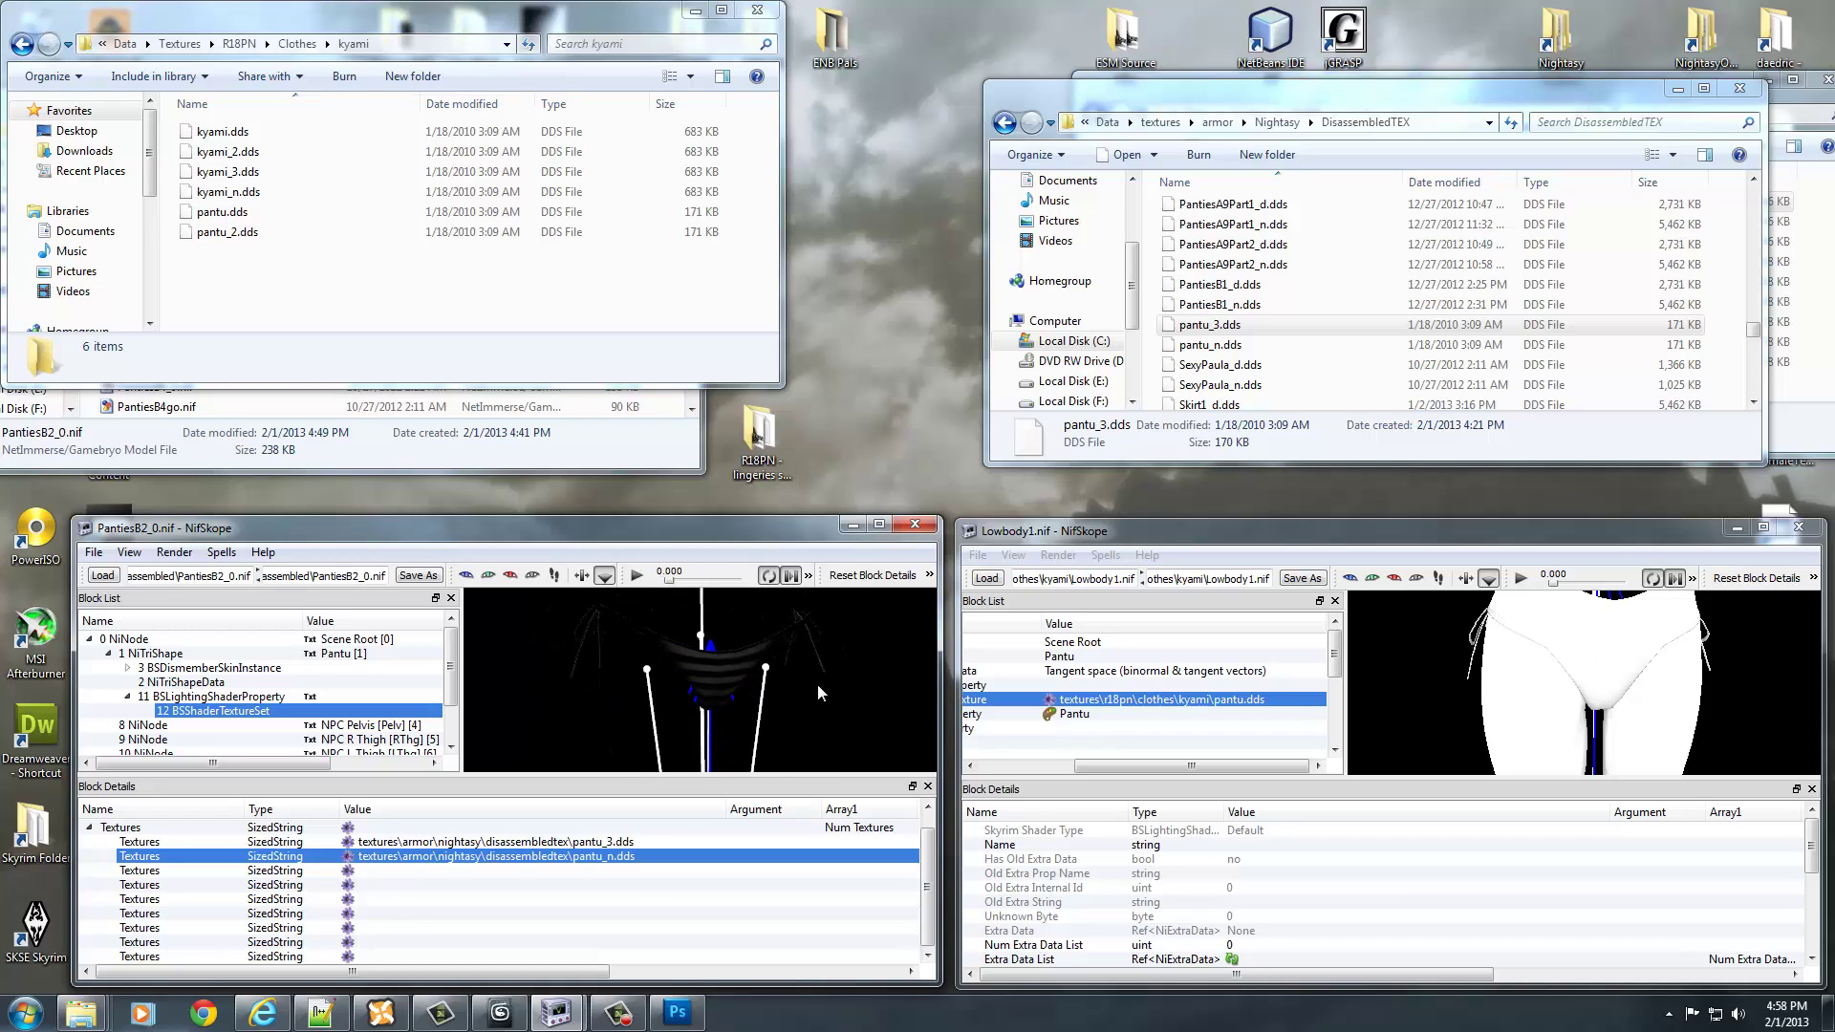
{"action": "left_click_drag", "start_coordinate": [817, 685], "coordinate": [789, 707]}
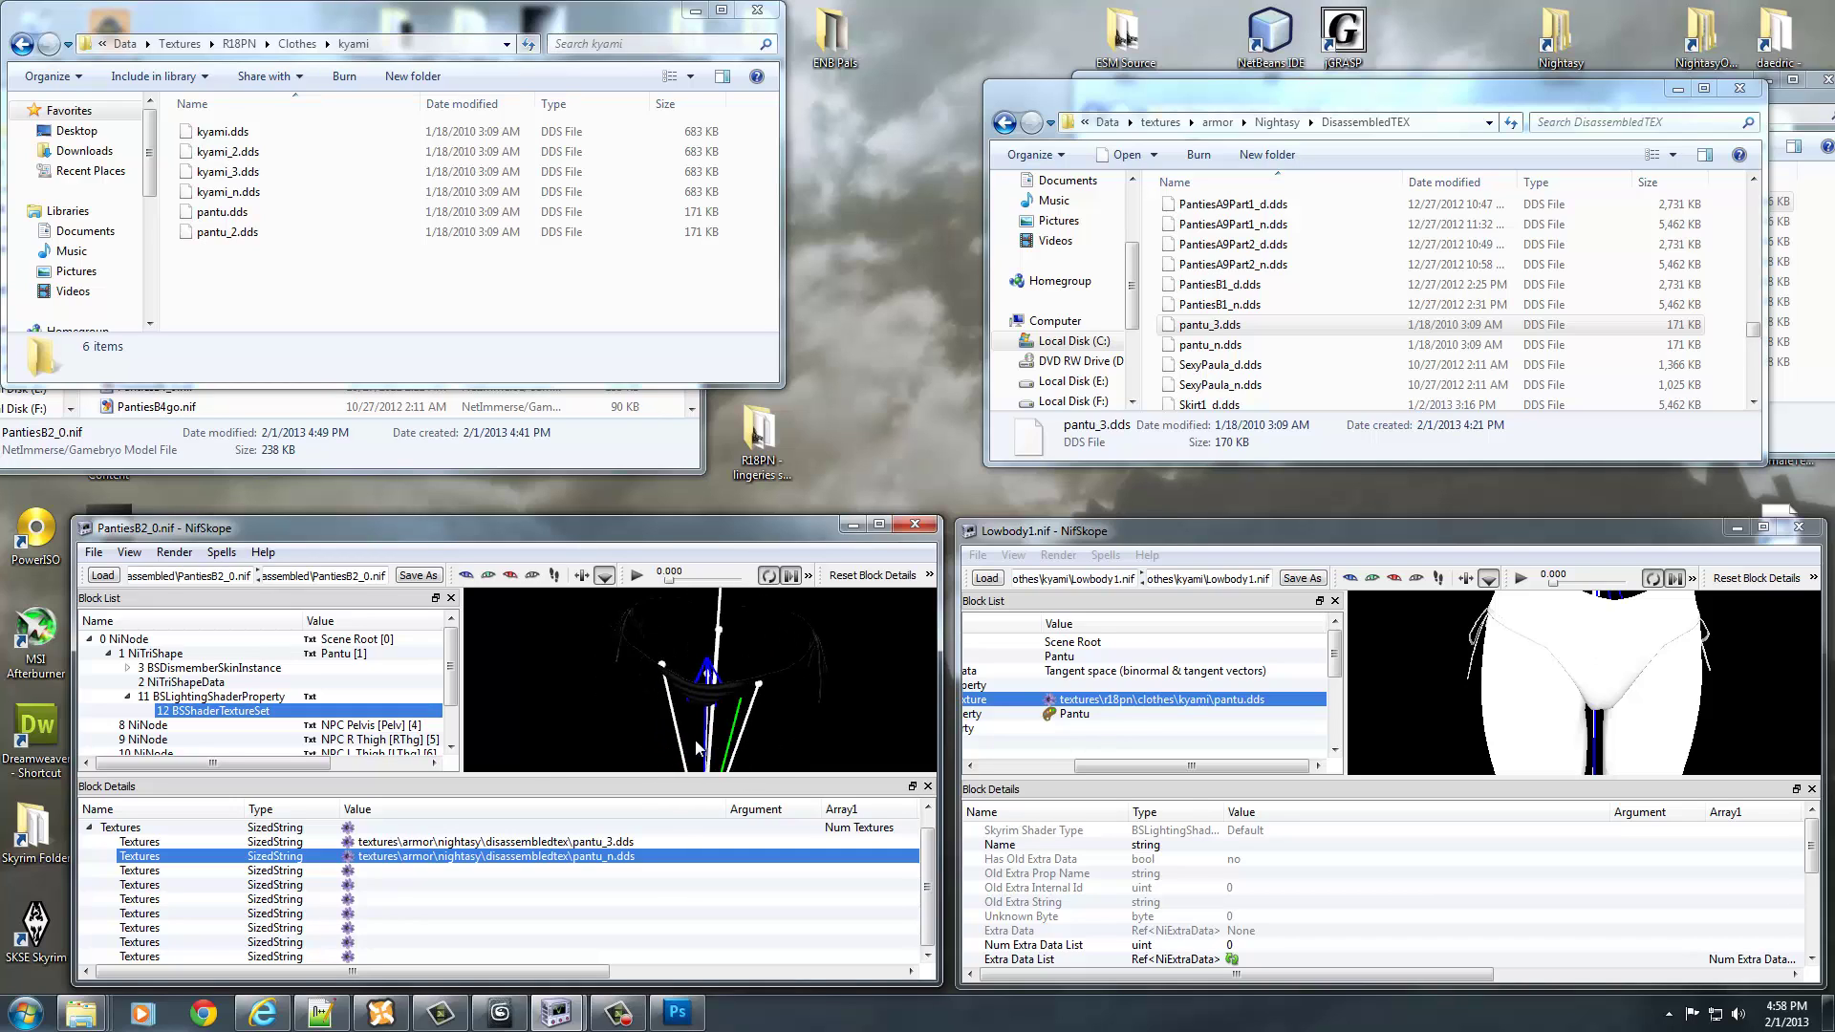
{"action": "left_click_drag", "start_coordinate": [697, 748], "coordinate": [743, 702]}
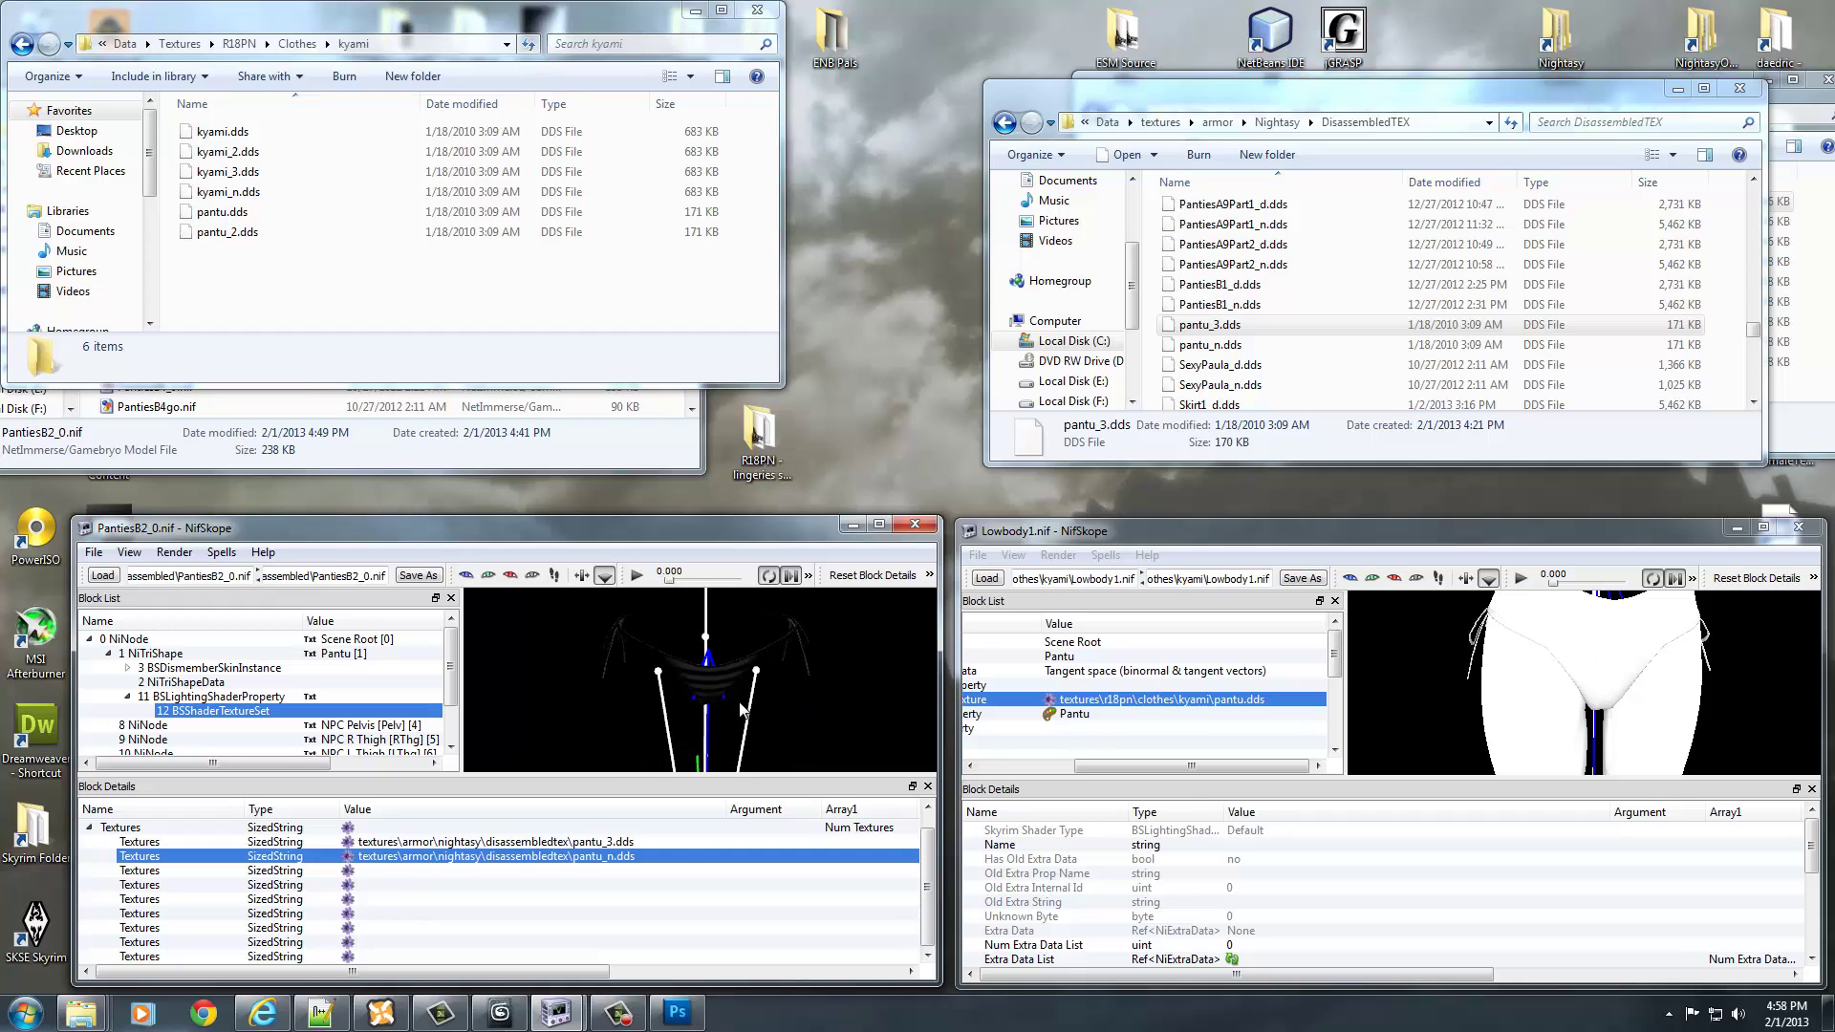
- Set BS Num UV Sets to 4097 and update the Pantu shape's tangent space
{"action": "left_click", "coordinate": [181, 682]}
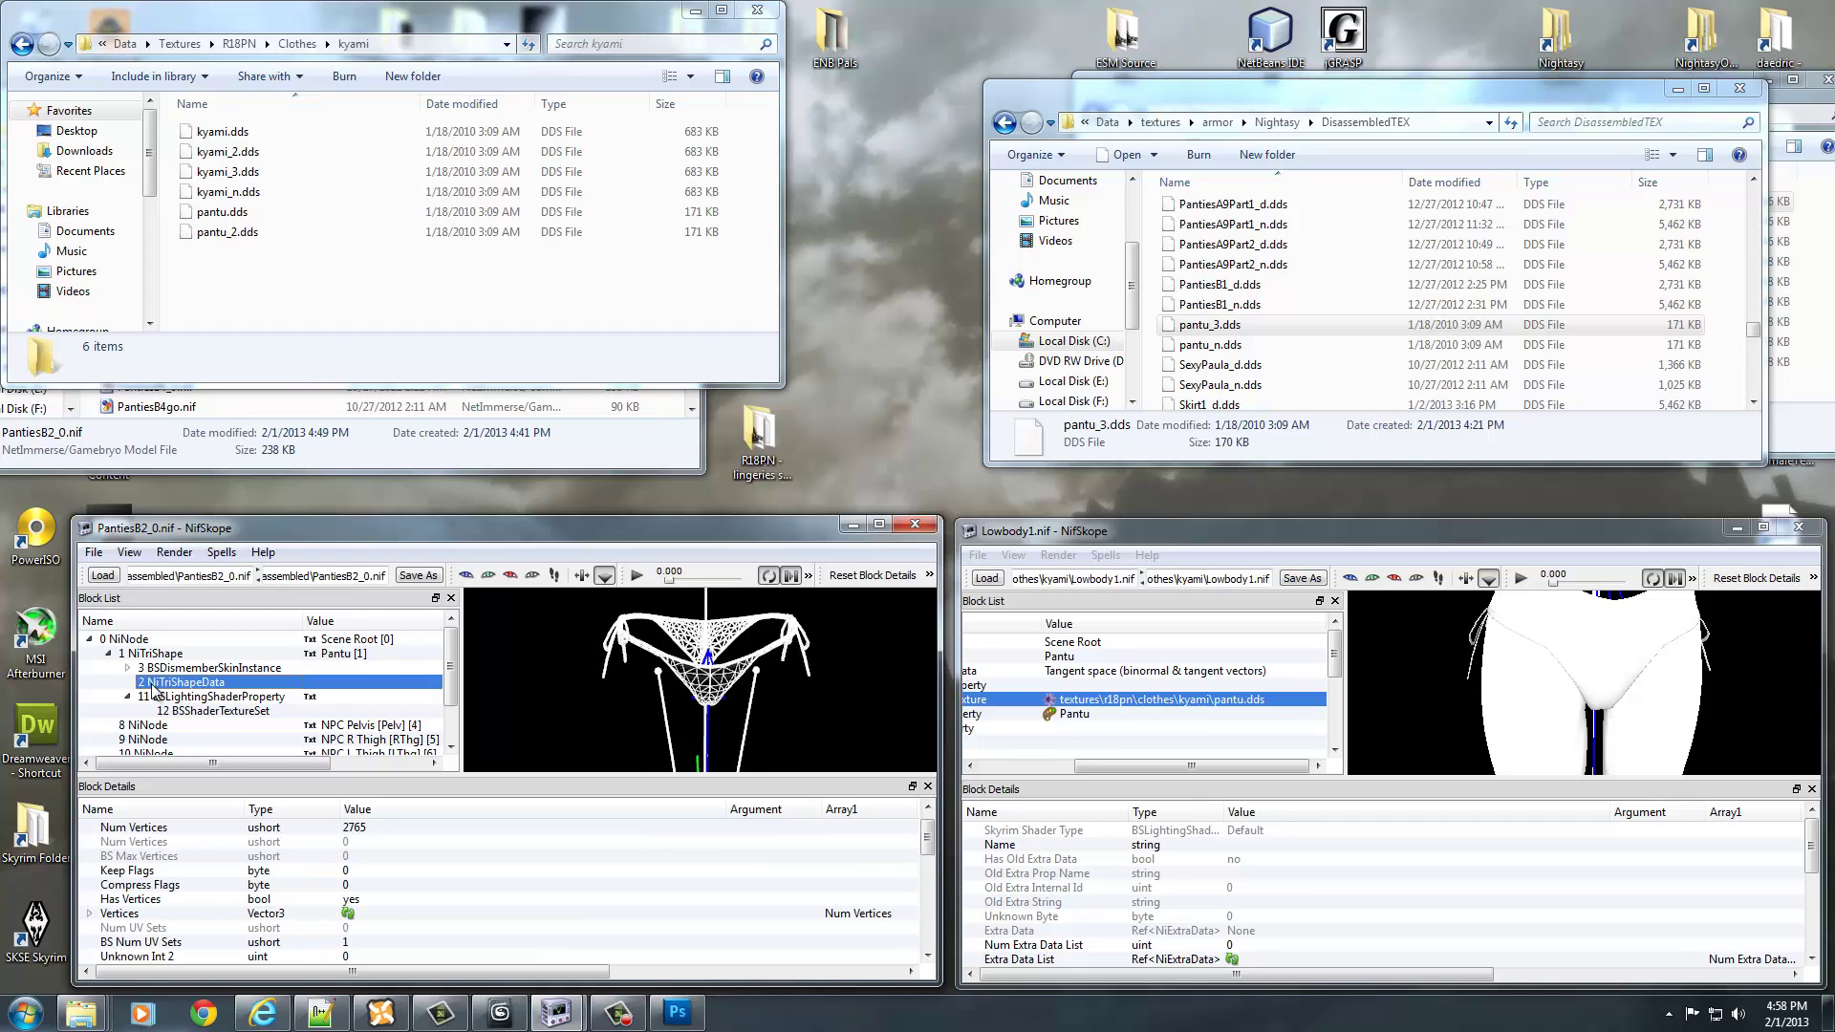
{"action": "double_click", "coordinate": [365, 943]}
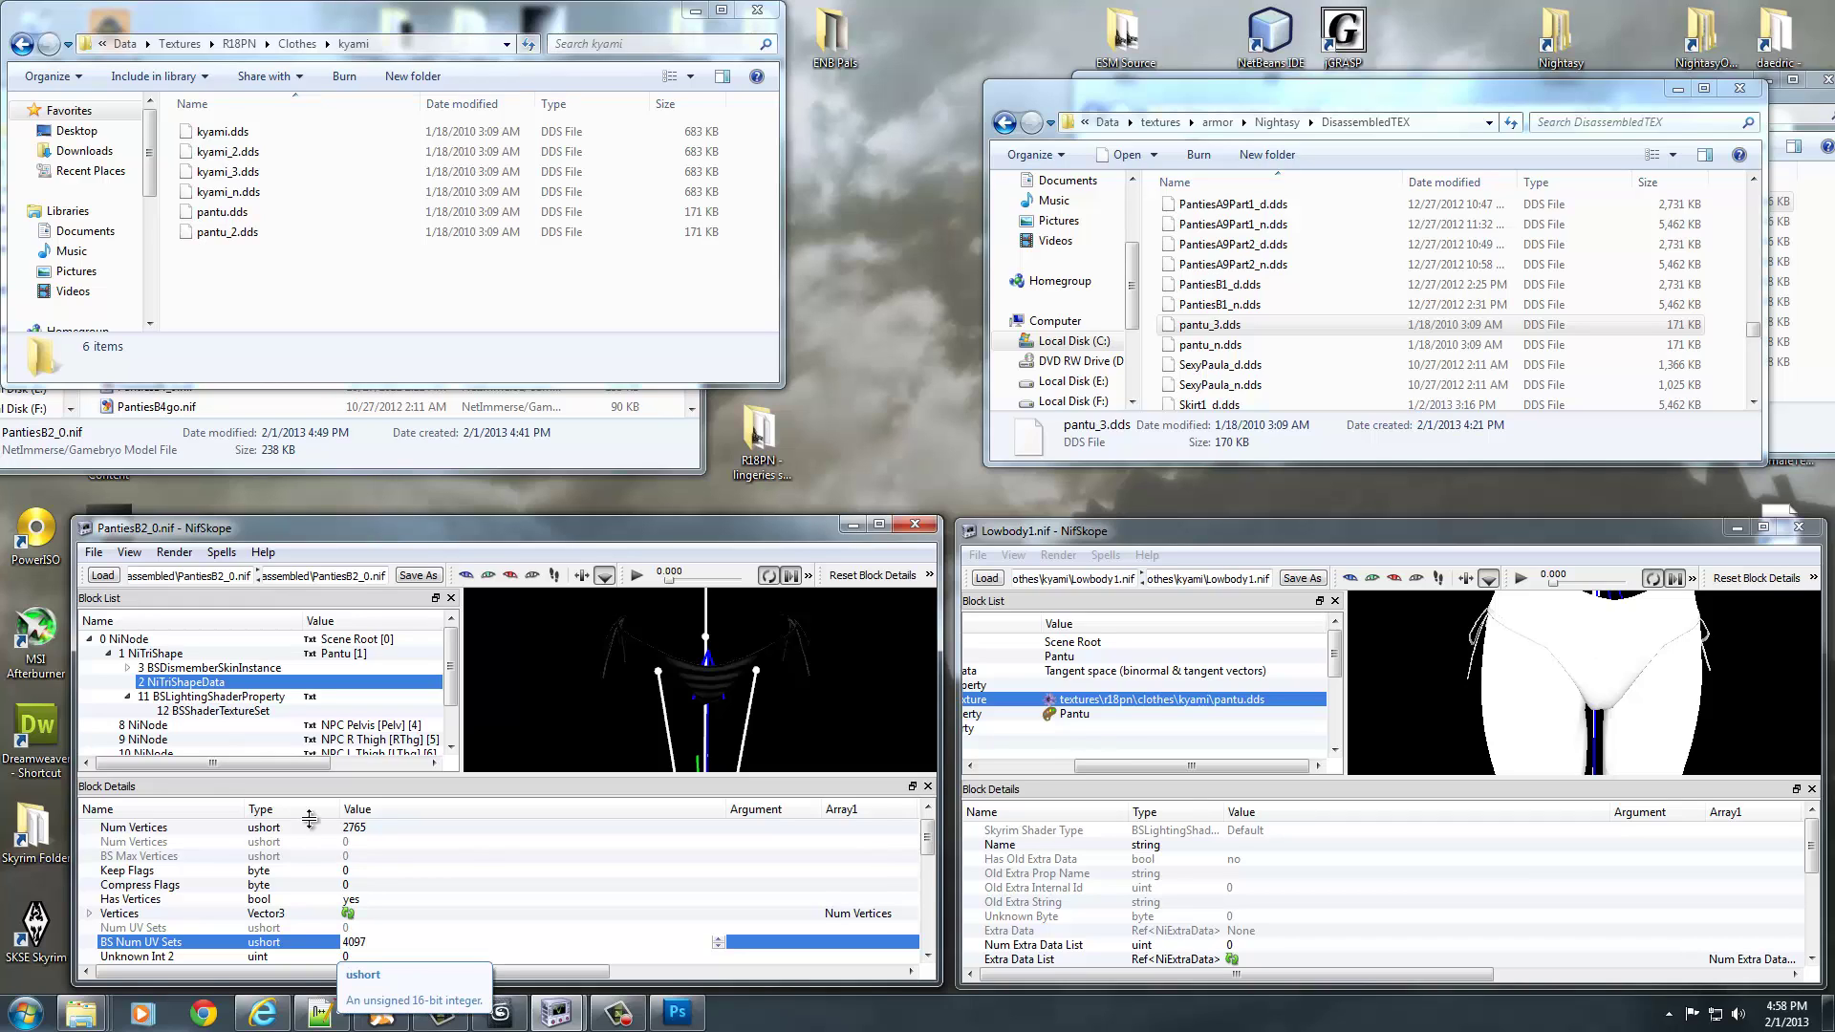
{"action": "left_click", "coordinate": [155, 657]}
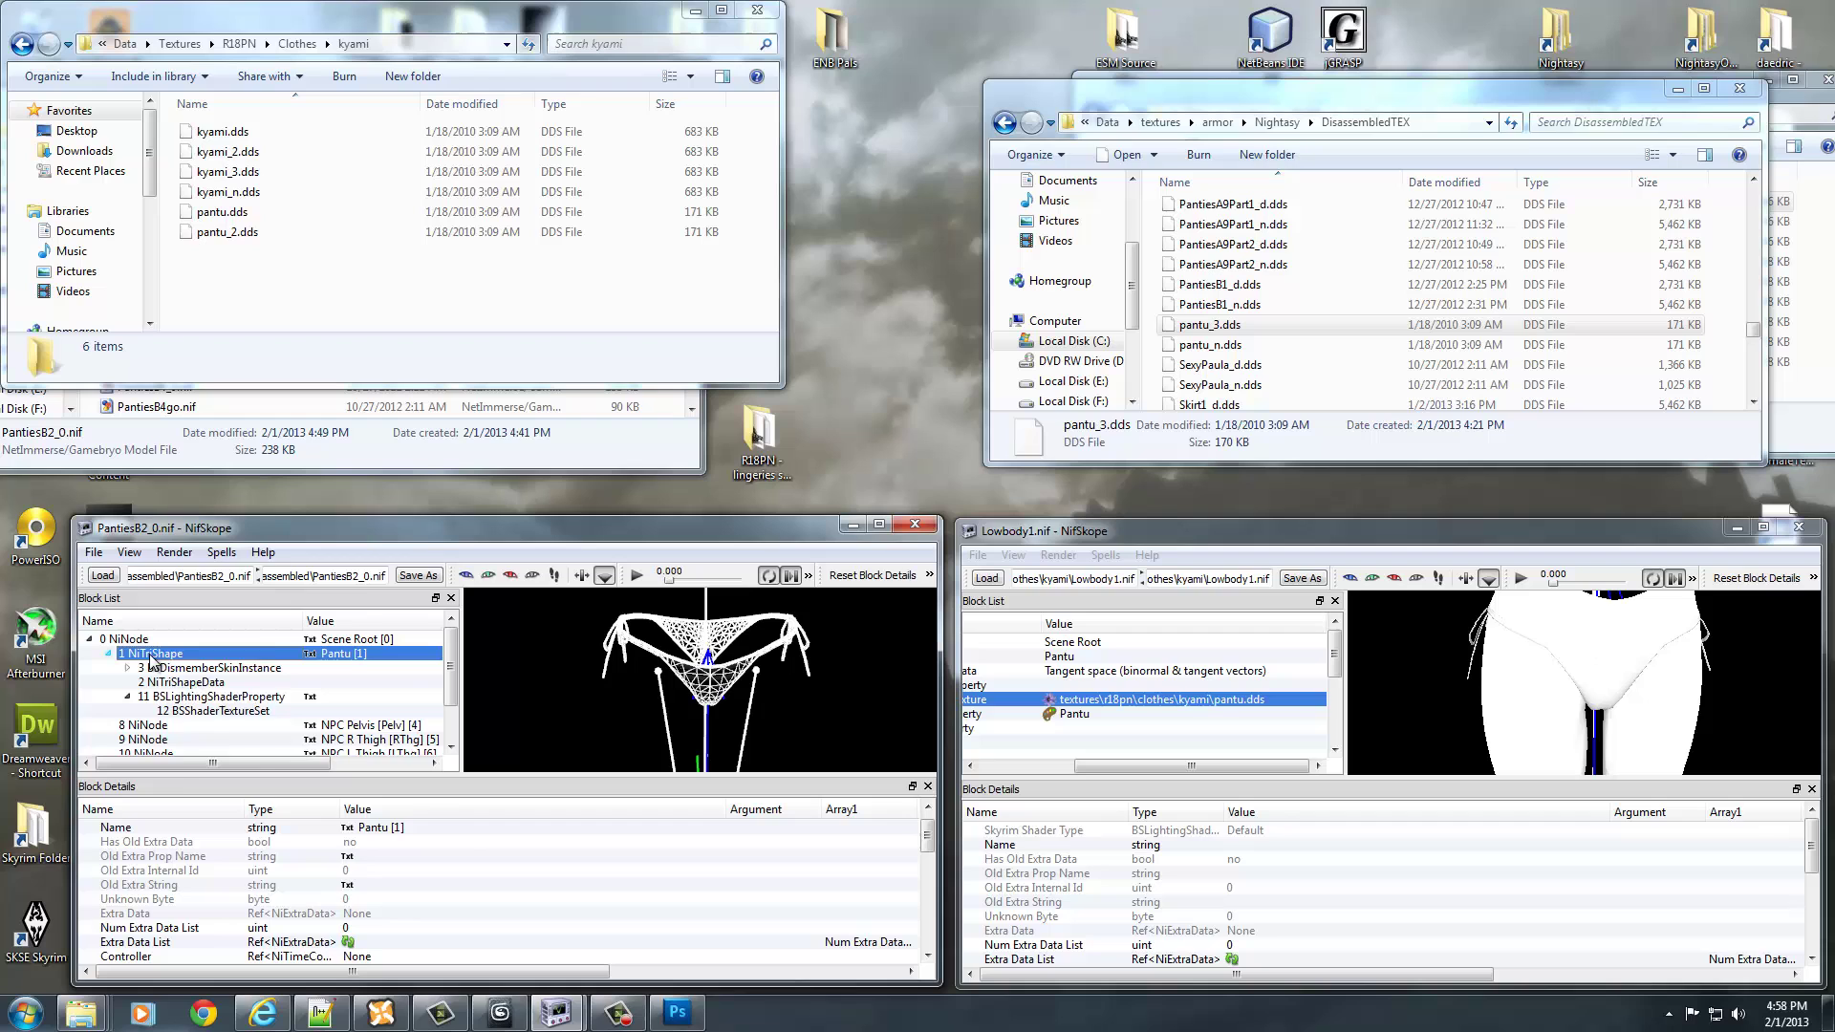
{"action": "right_click", "coordinate": [153, 656]}
{"action": "mouse_move", "coordinate": [263, 695]}
{"action": "left_click", "coordinate": [335, 692]}
- Save over PantiesB2_0.nif, confirming the replacement, and view the model from the front
{"action": "left_click", "coordinate": [93, 553]}
{"action": "left_click", "coordinate": [122, 596]}
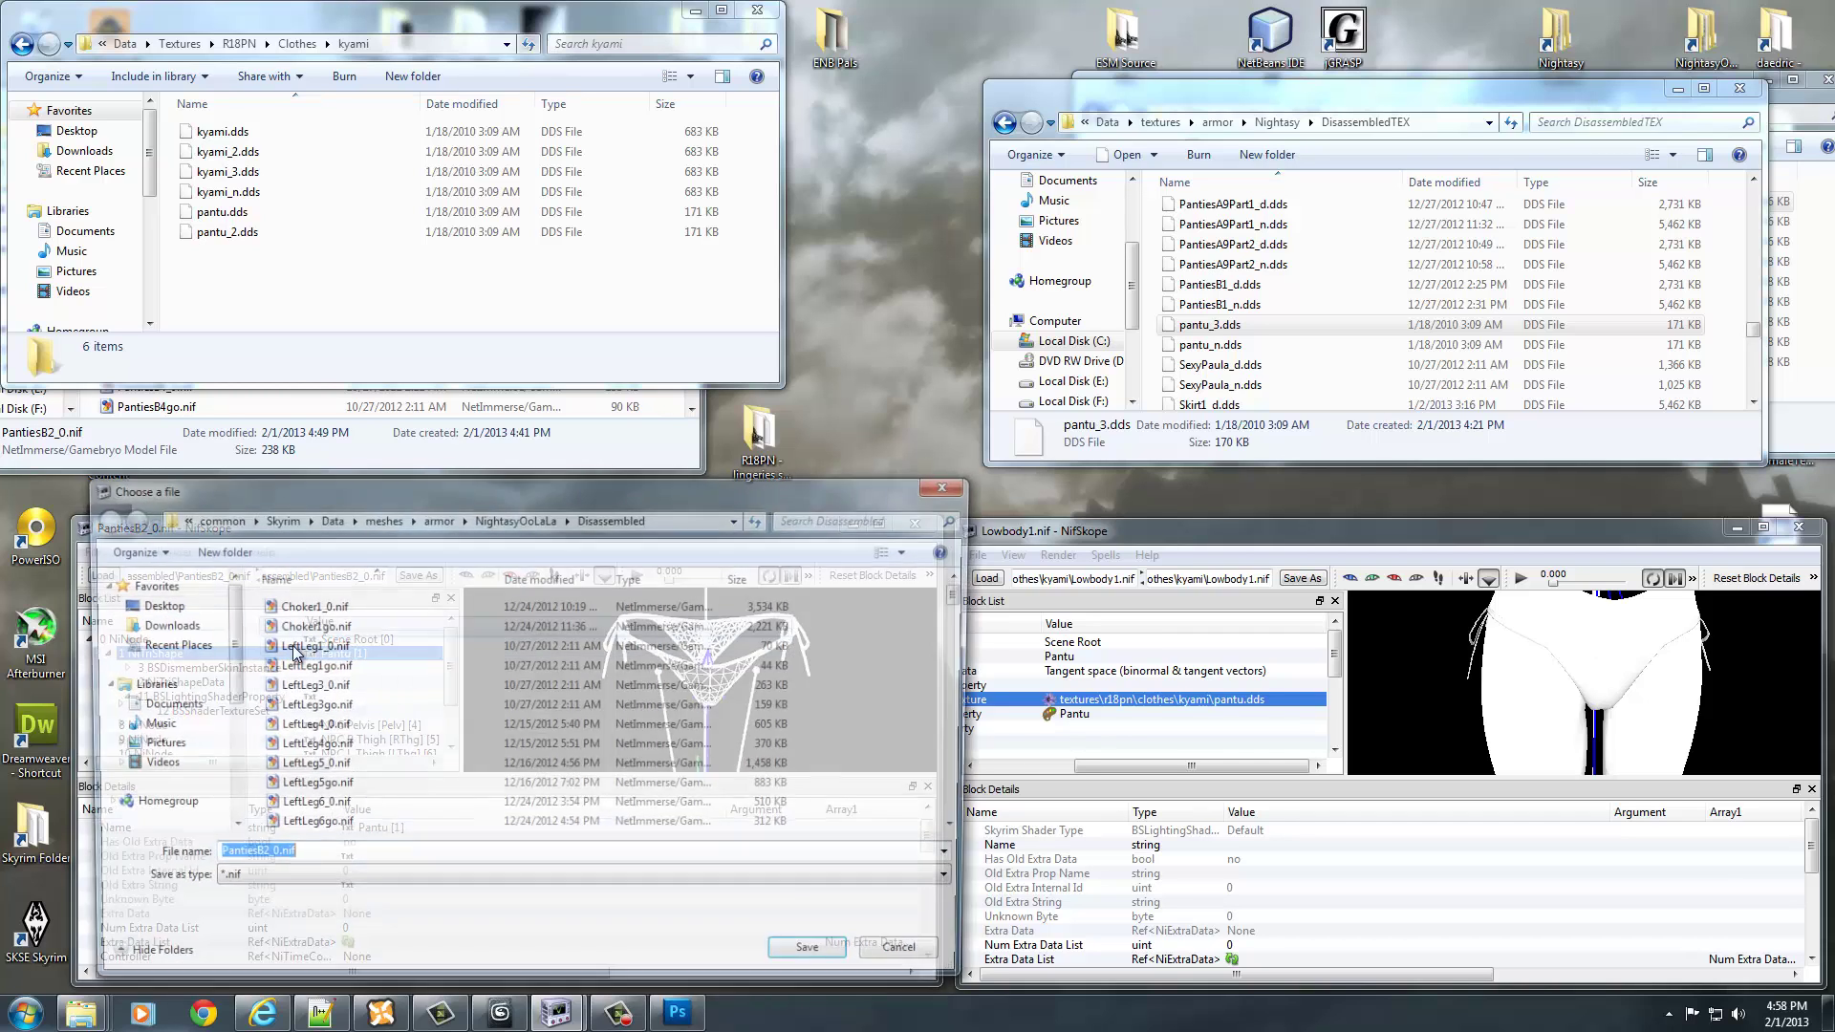
{"action": "left_click", "coordinate": [834, 961]}
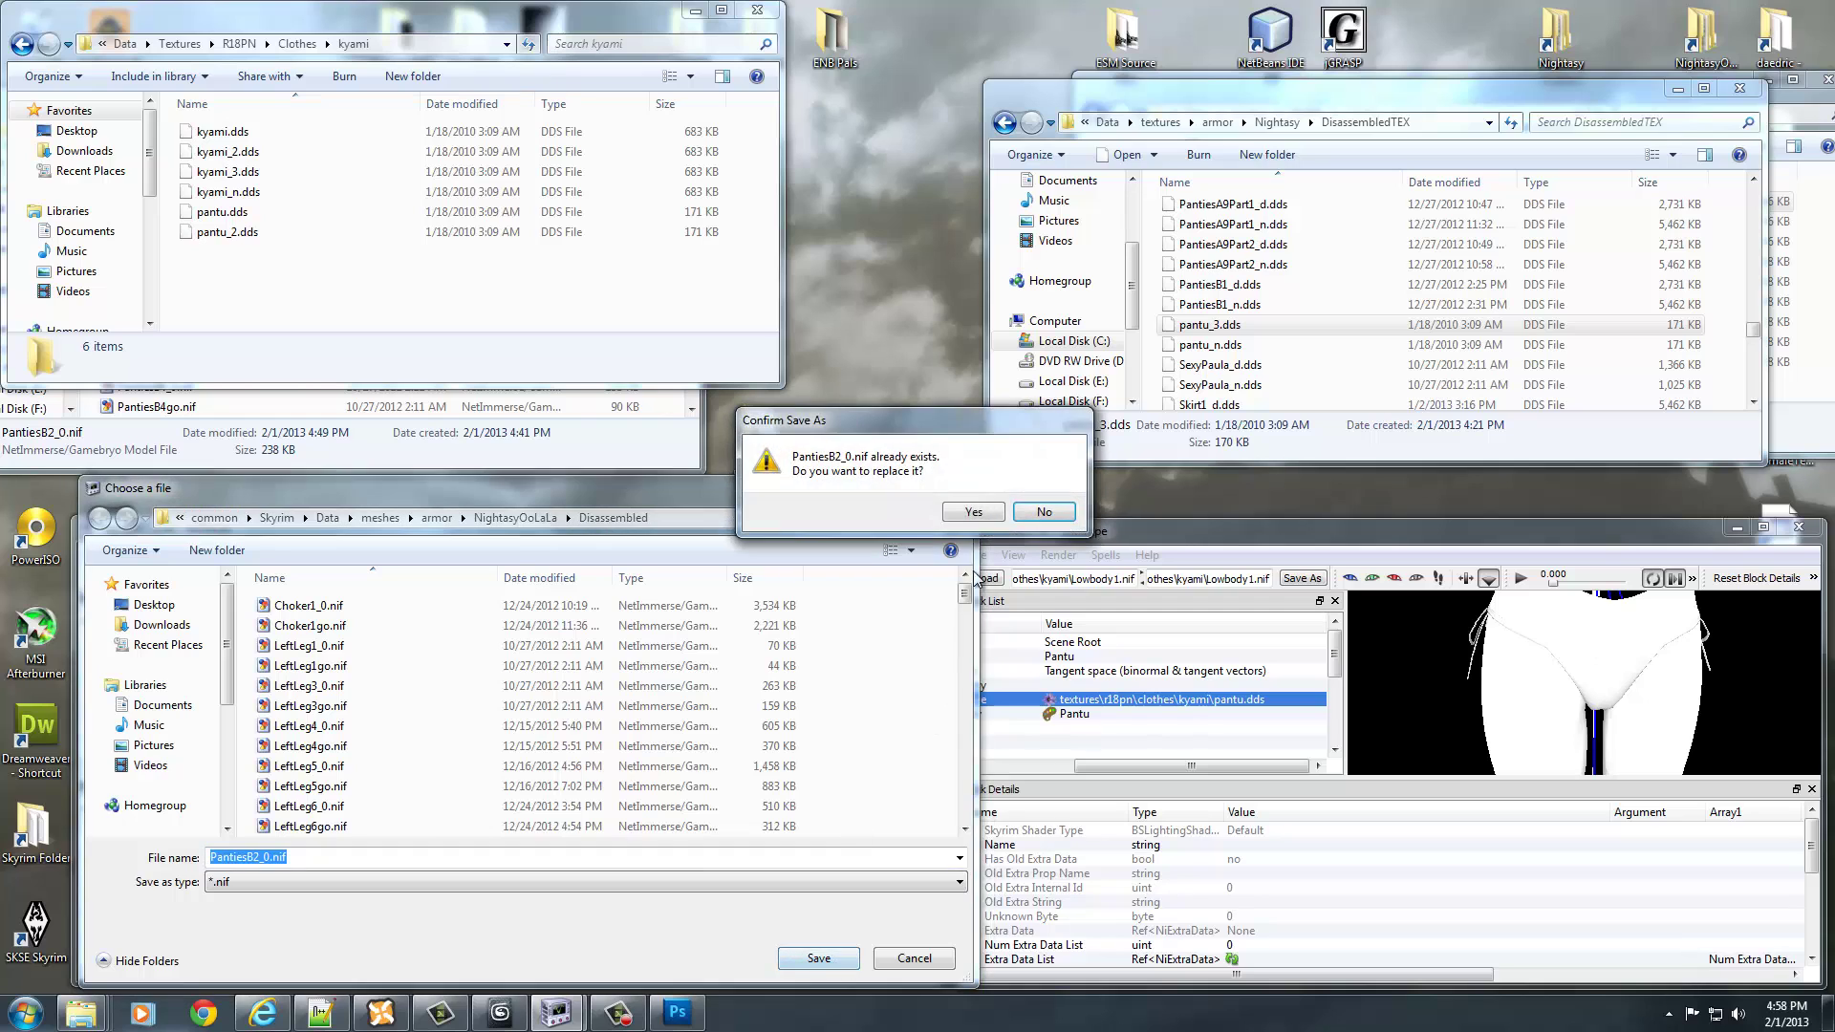
{"action": "left_click", "coordinate": [973, 512]}
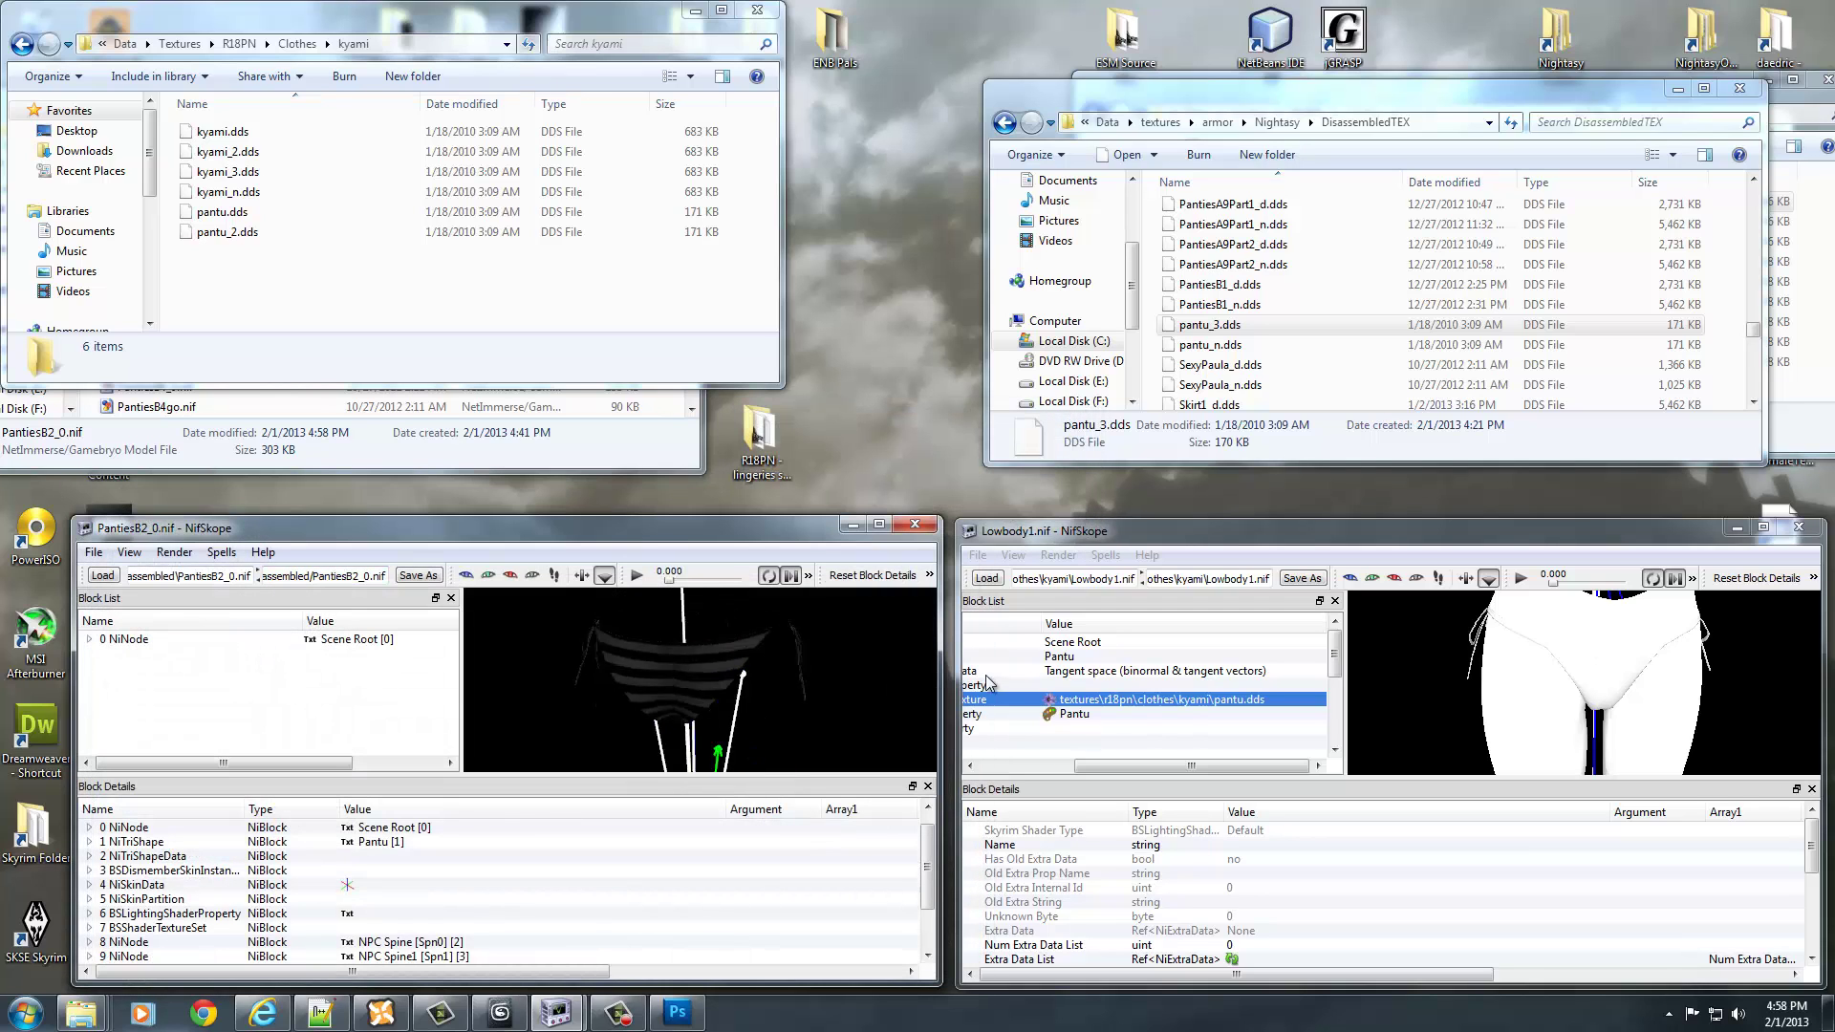
{"action": "left_click_drag", "start_coordinate": [869, 665], "coordinate": [604, 646]}
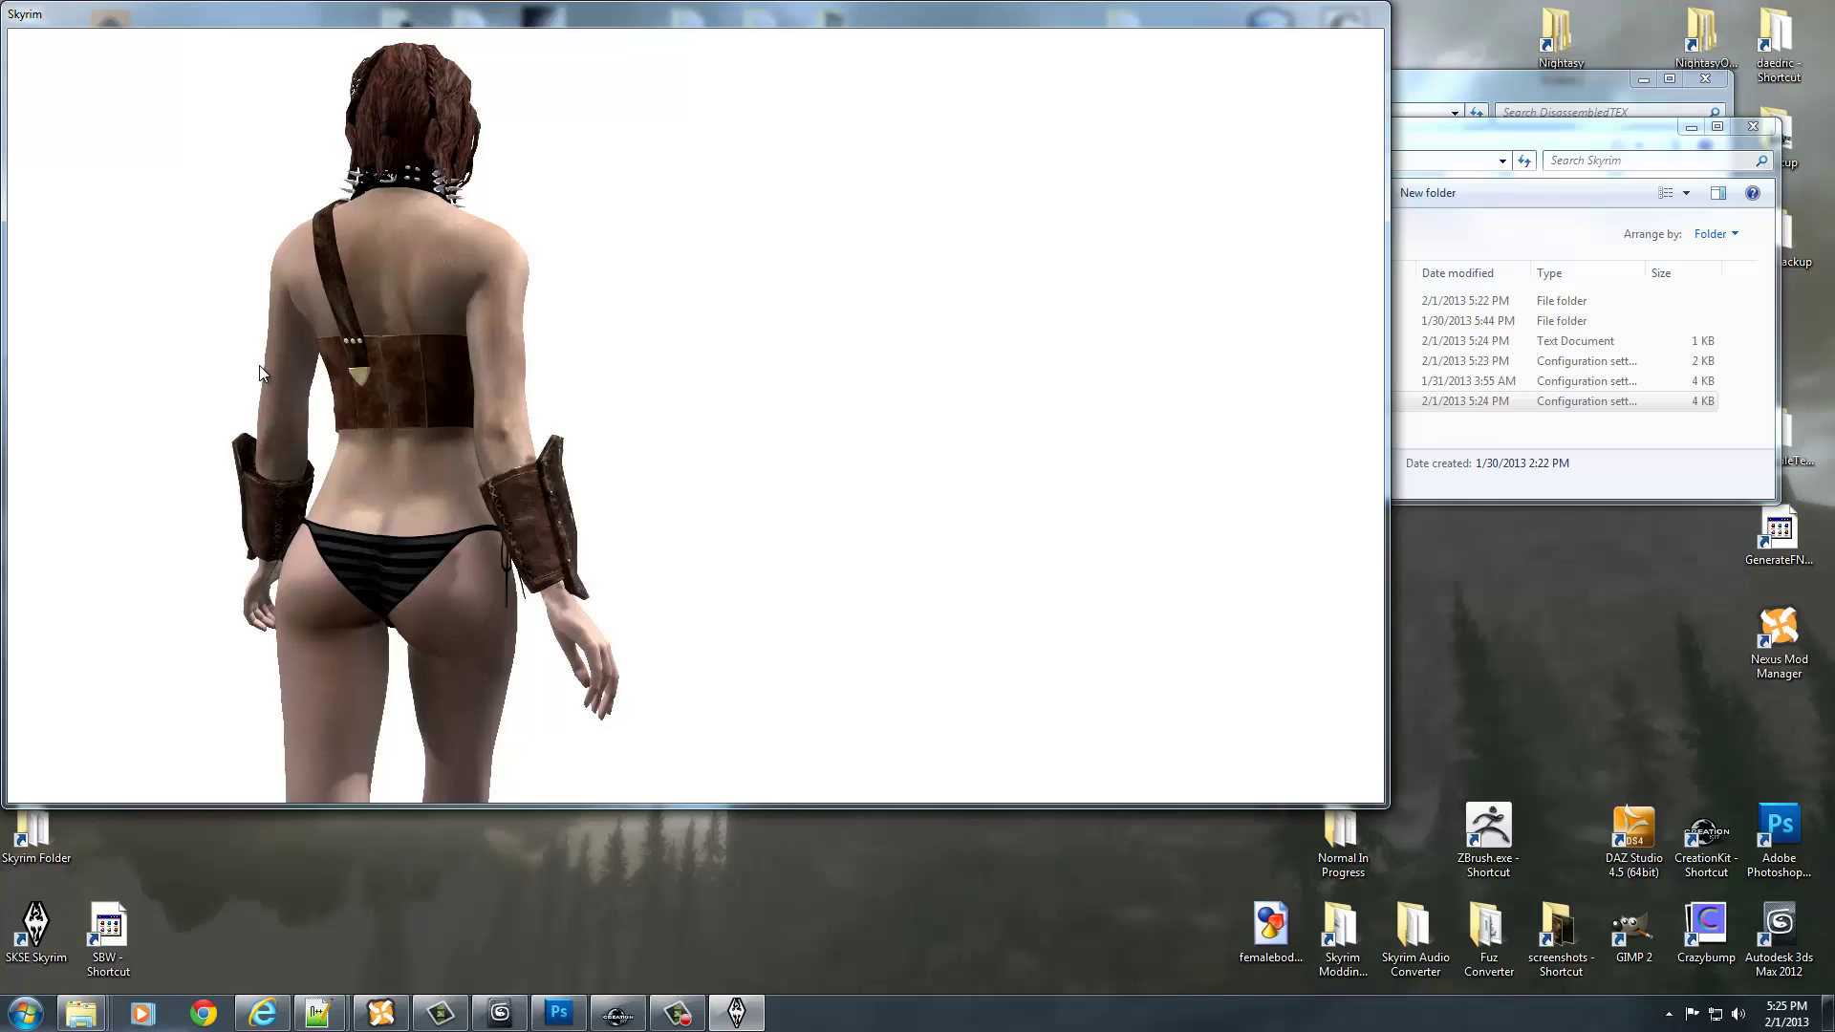
- Zoom the Skyrim camera in on the character to inspect the striped panties up close
{"action": "scroll", "coordinate": [438, 386], "scroll_direction": "up", "scroll_amount": 3}
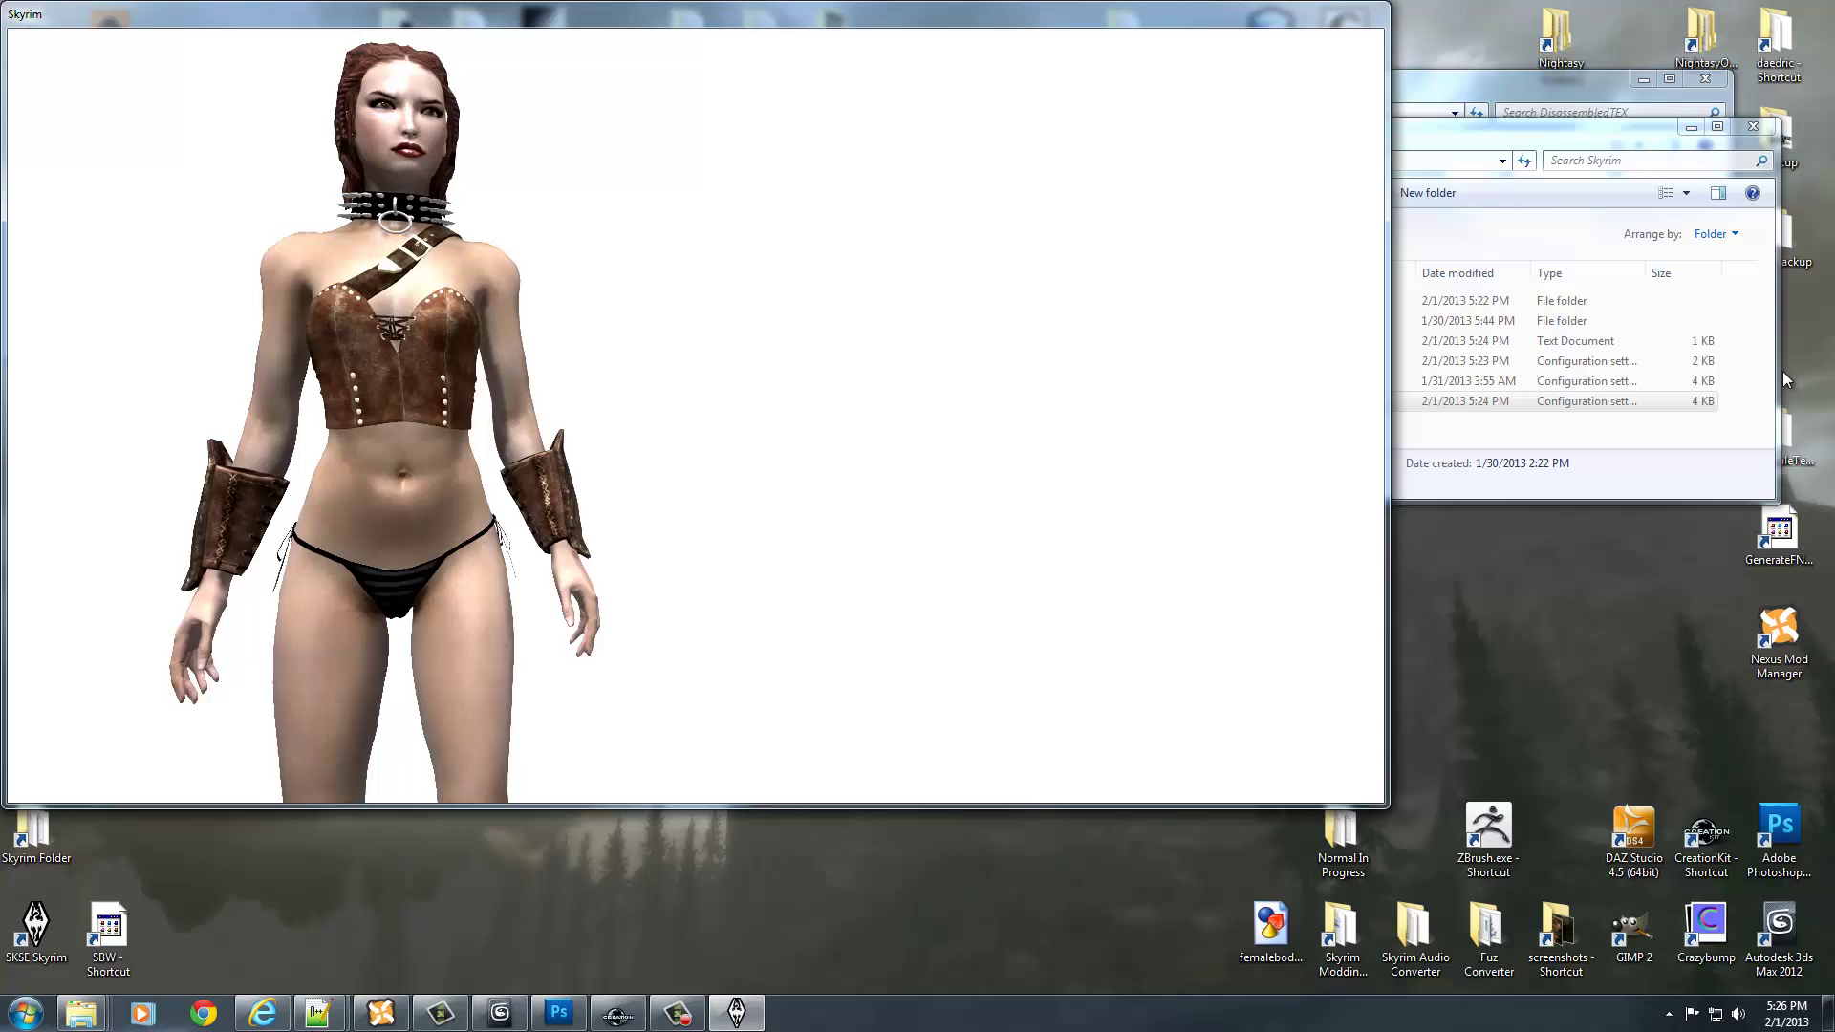
- Bring 3ds Max forward and orbit and pan the perspective view around the Pantu mesh
{"action": "left_click", "coordinate": [1782, 371]}
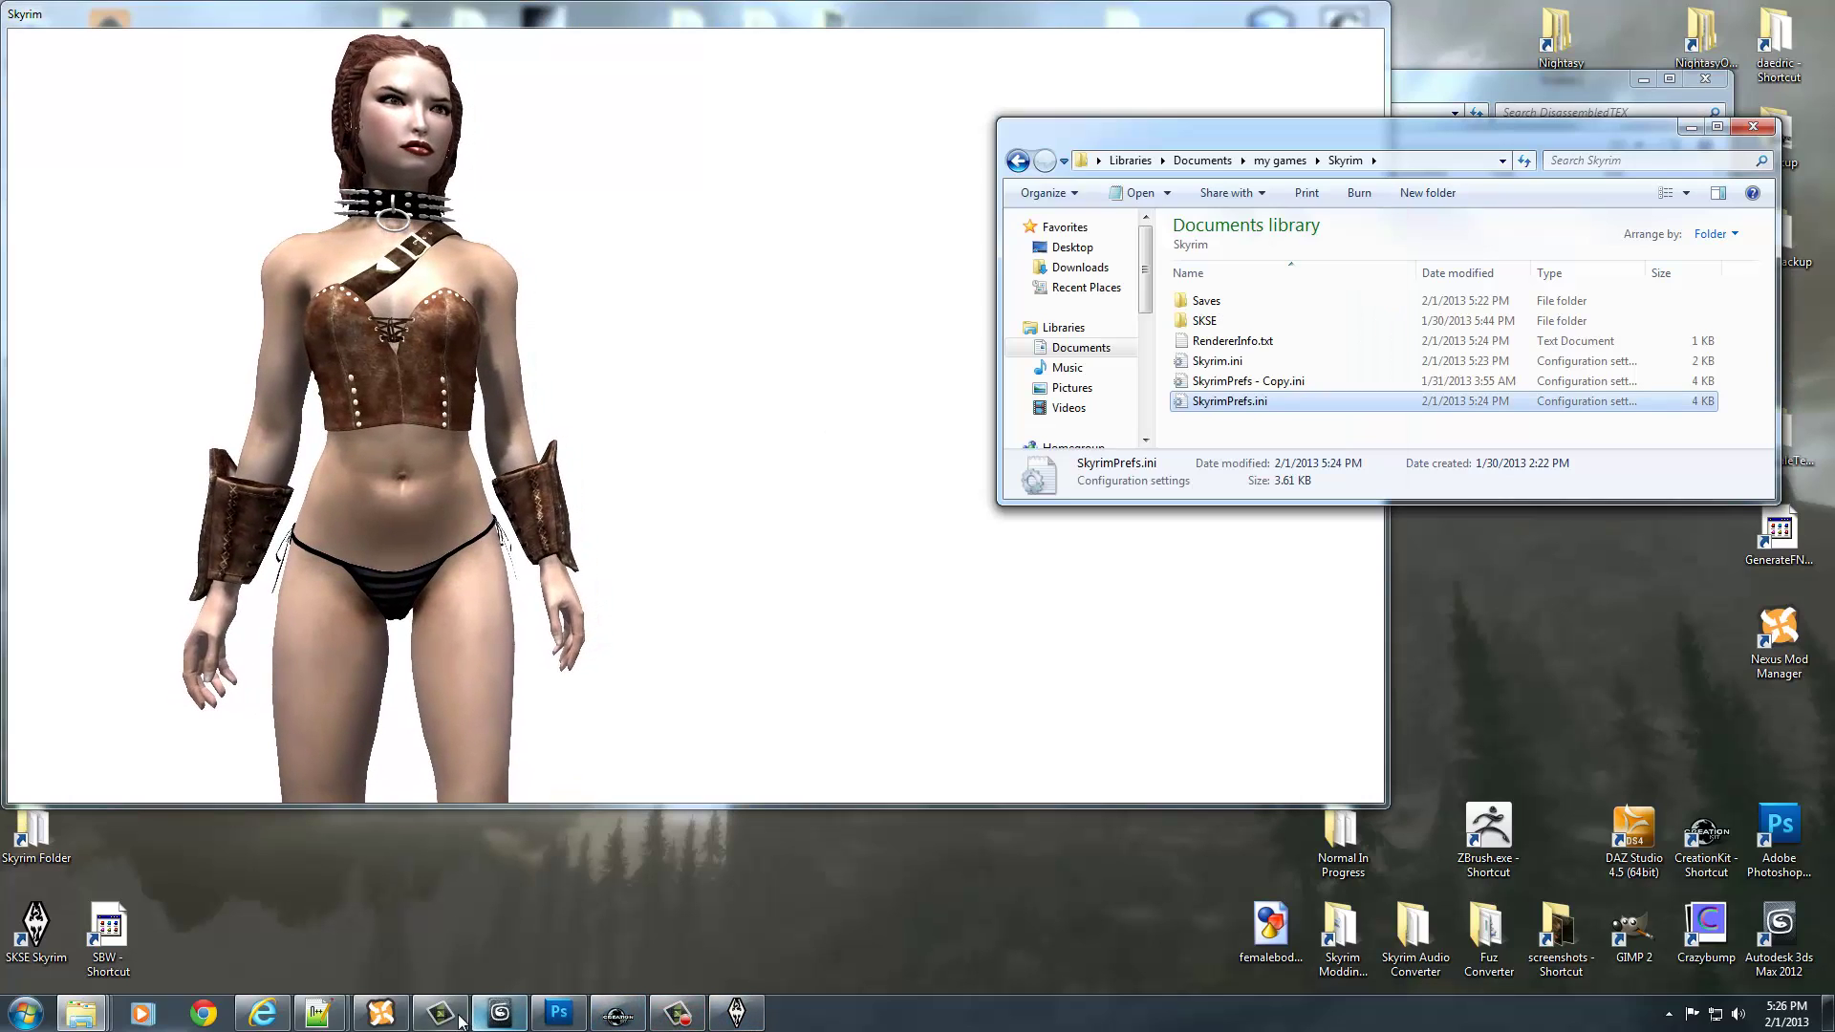
{"action": "left_click", "coordinate": [500, 1013]}
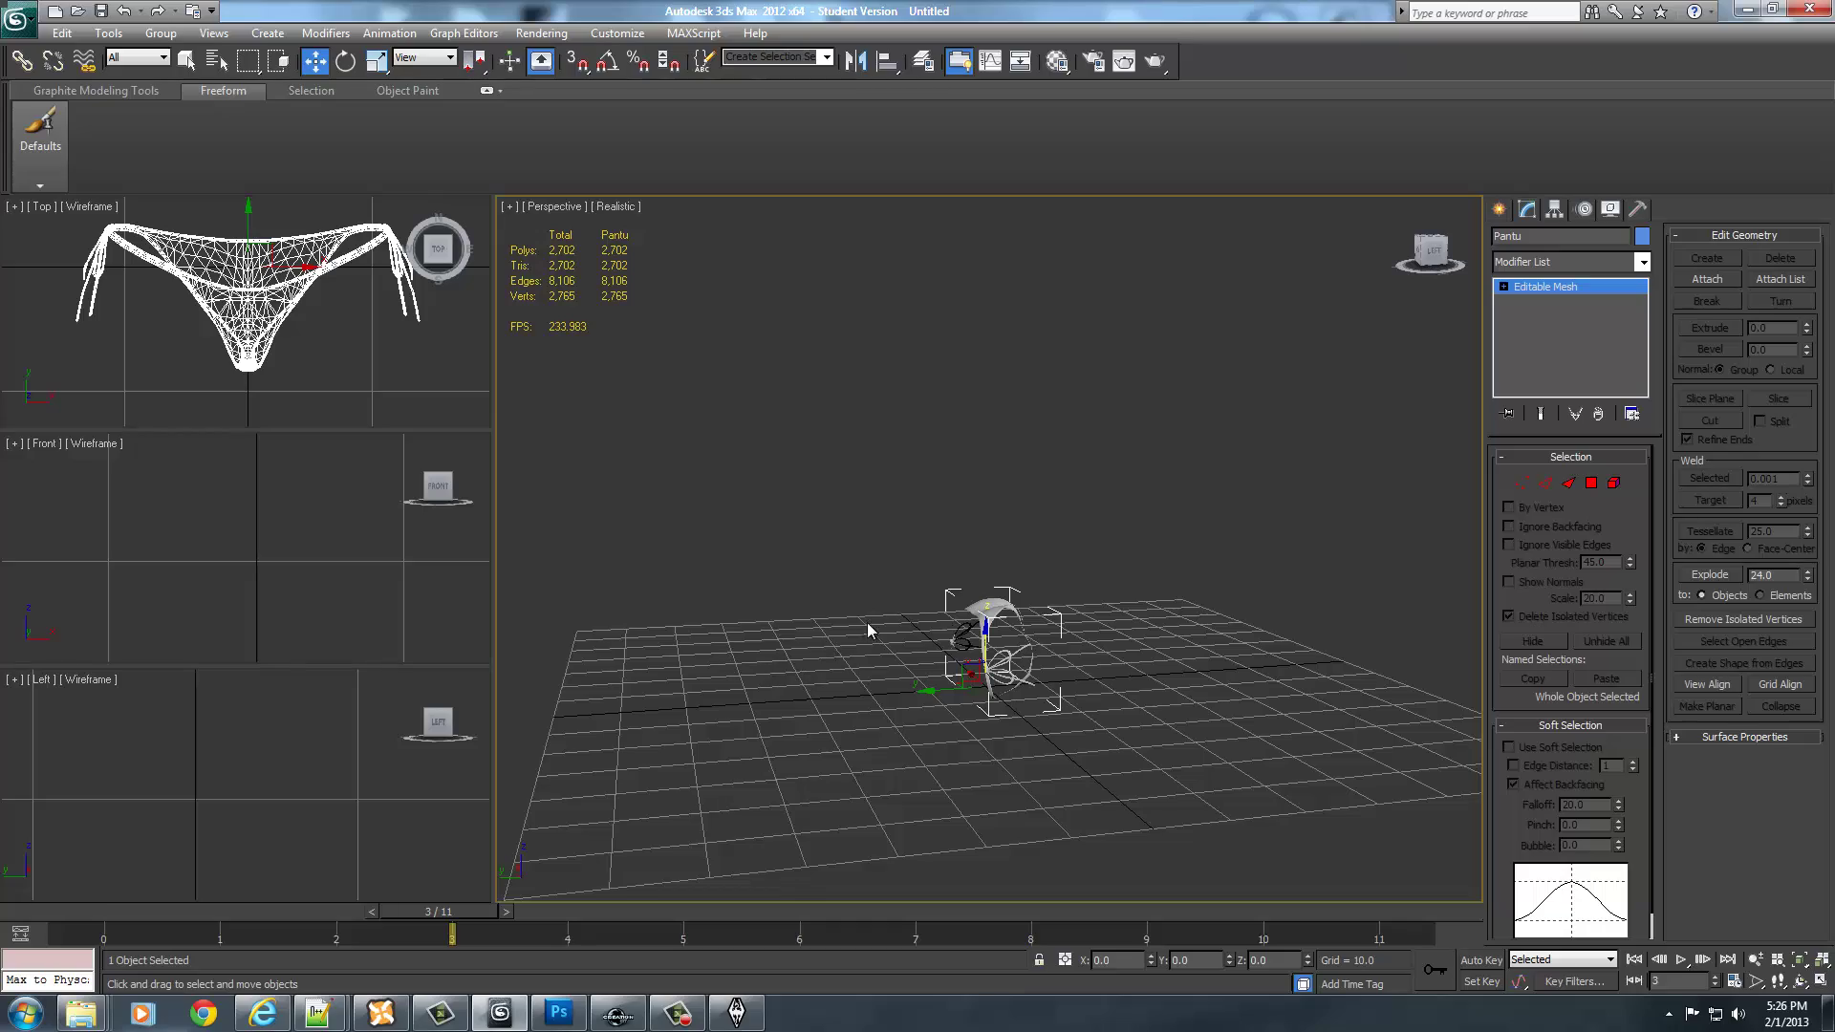
{"action": "middle_click_drag", "start_coordinate": [868, 622], "coordinate": [757, 696], "text": "alt"}
{"action": "key", "text": "alt+Tab"}
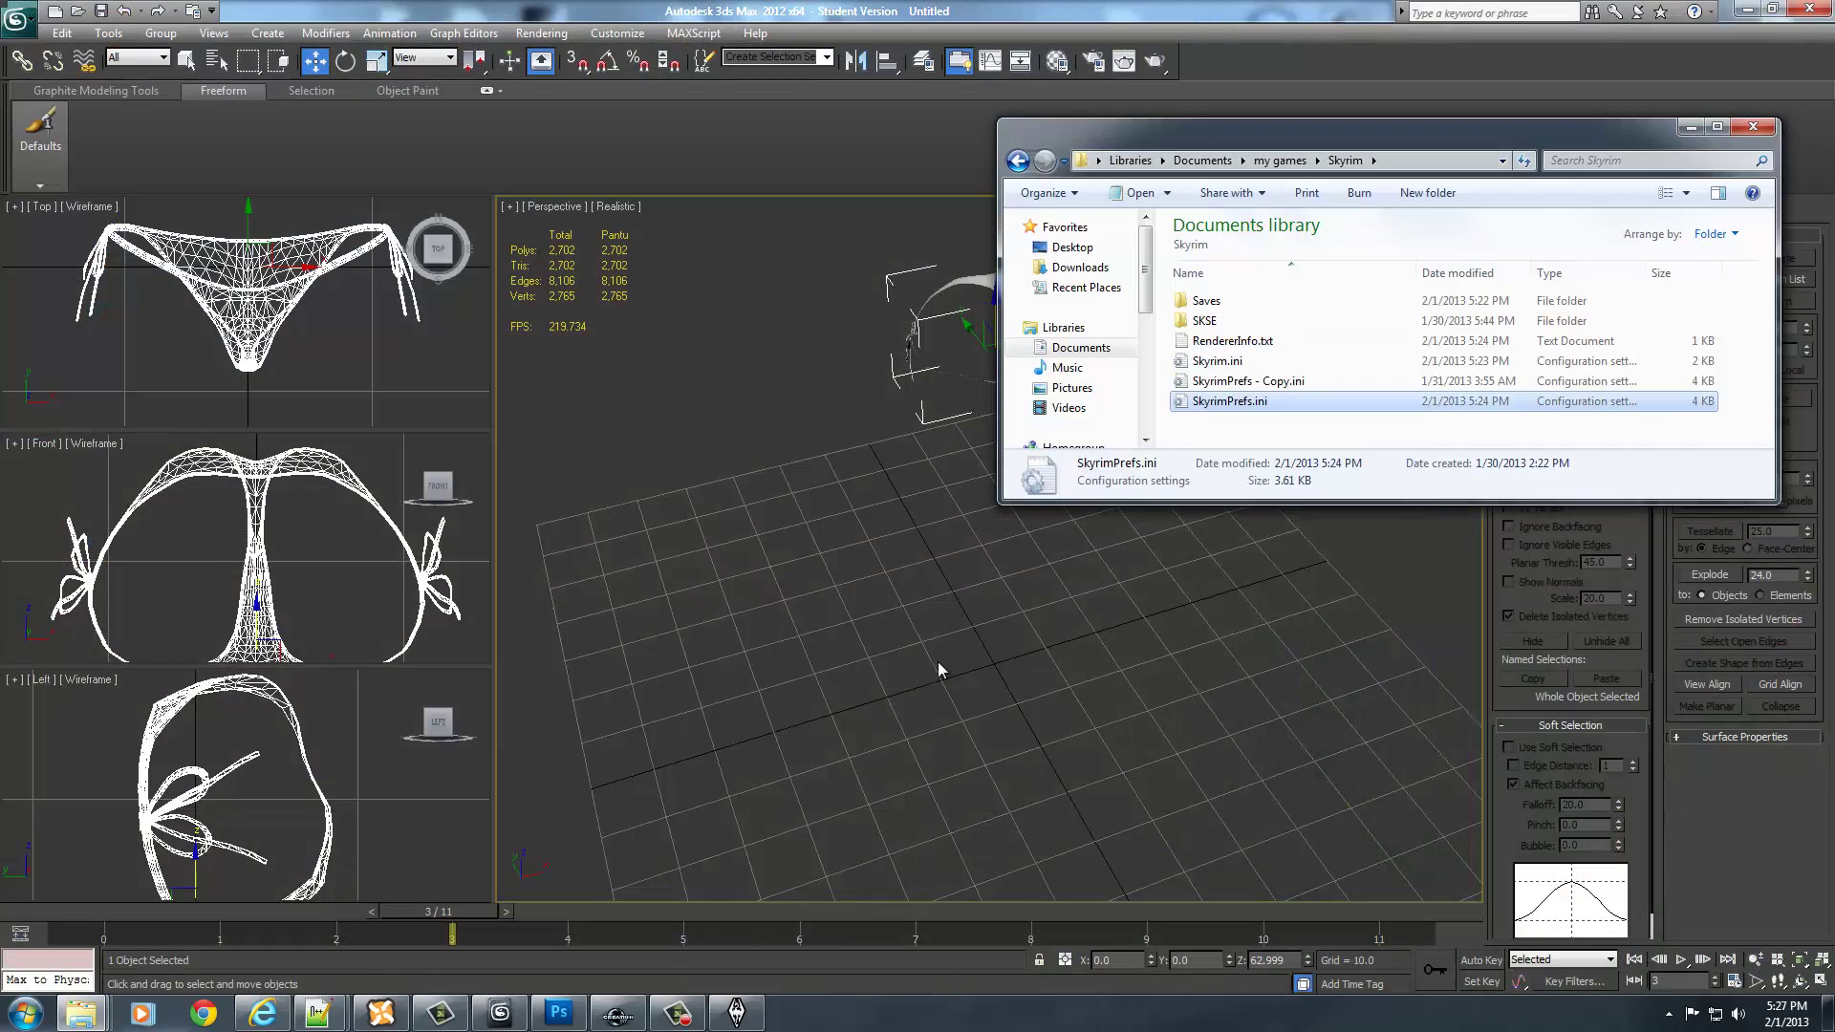
{"action": "middle_click_drag", "start_coordinate": [937, 662], "coordinate": [916, 757]}
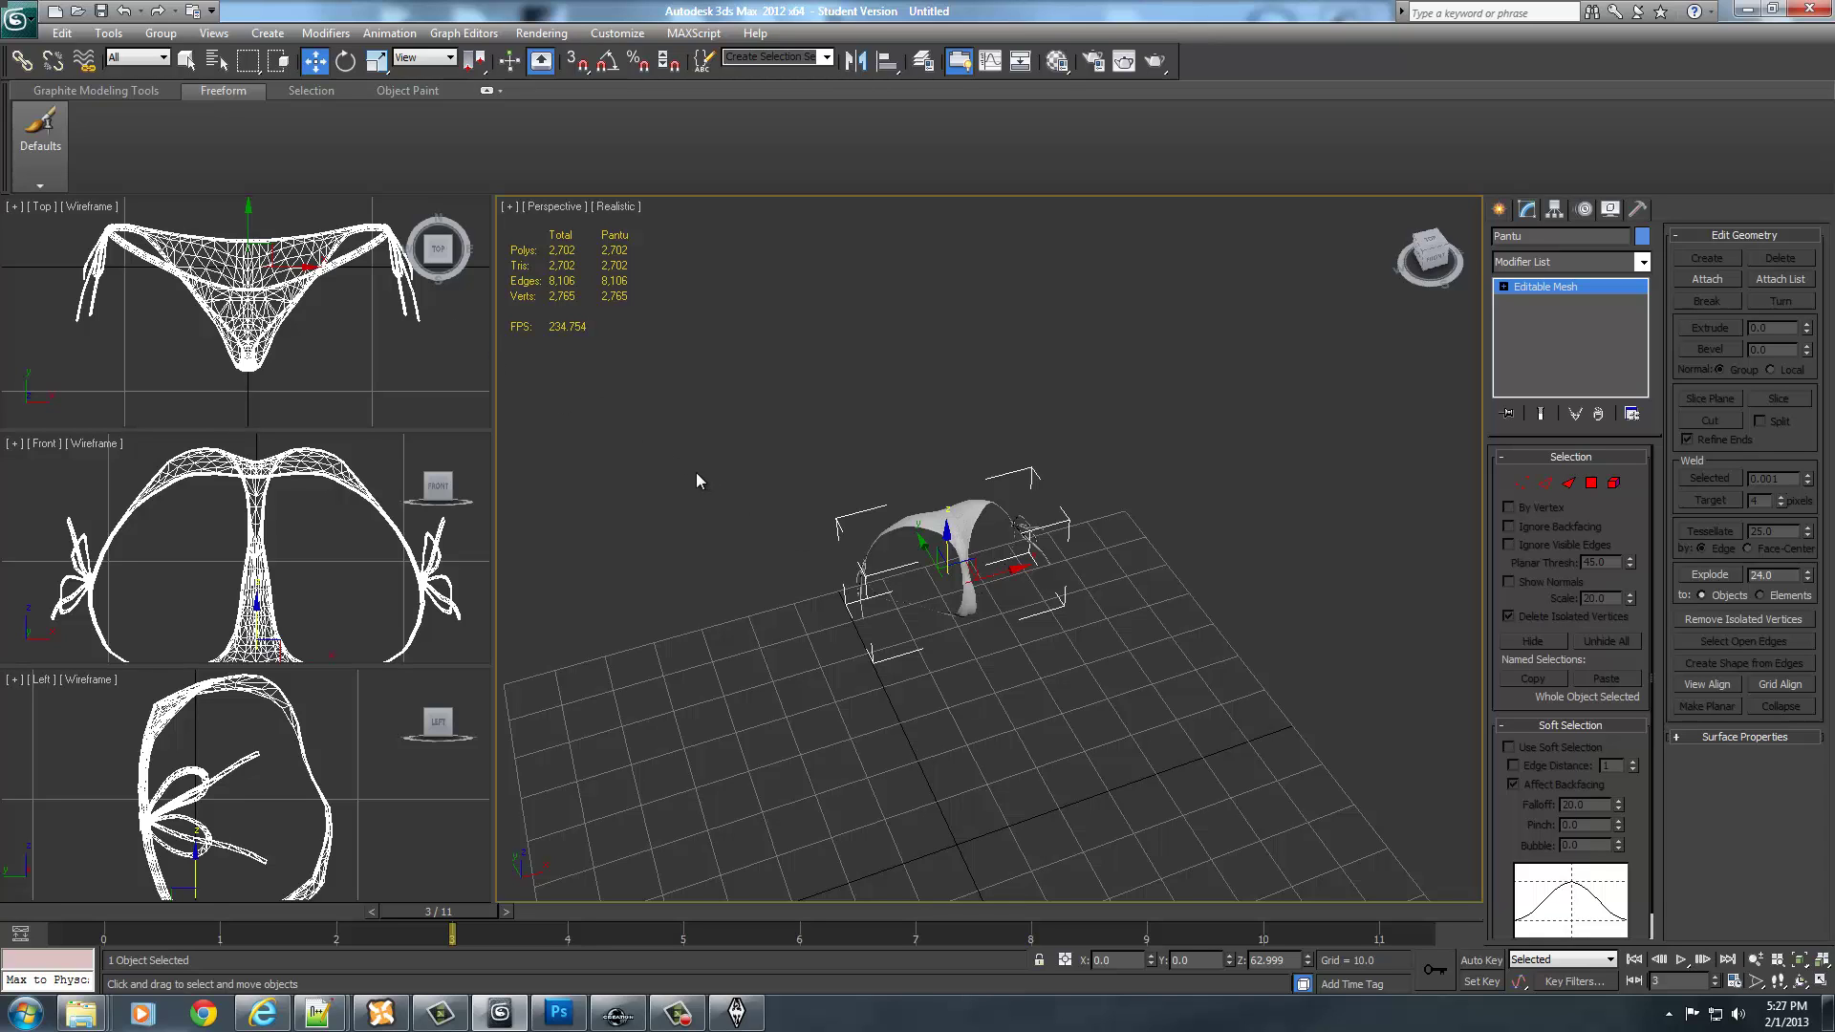
- Toggle the Material Editor between Slate and Compact, then drag 01 - Default onto Pantu
{"action": "key", "text": "m"}
{"action": "left_click", "coordinate": [35, 217]}
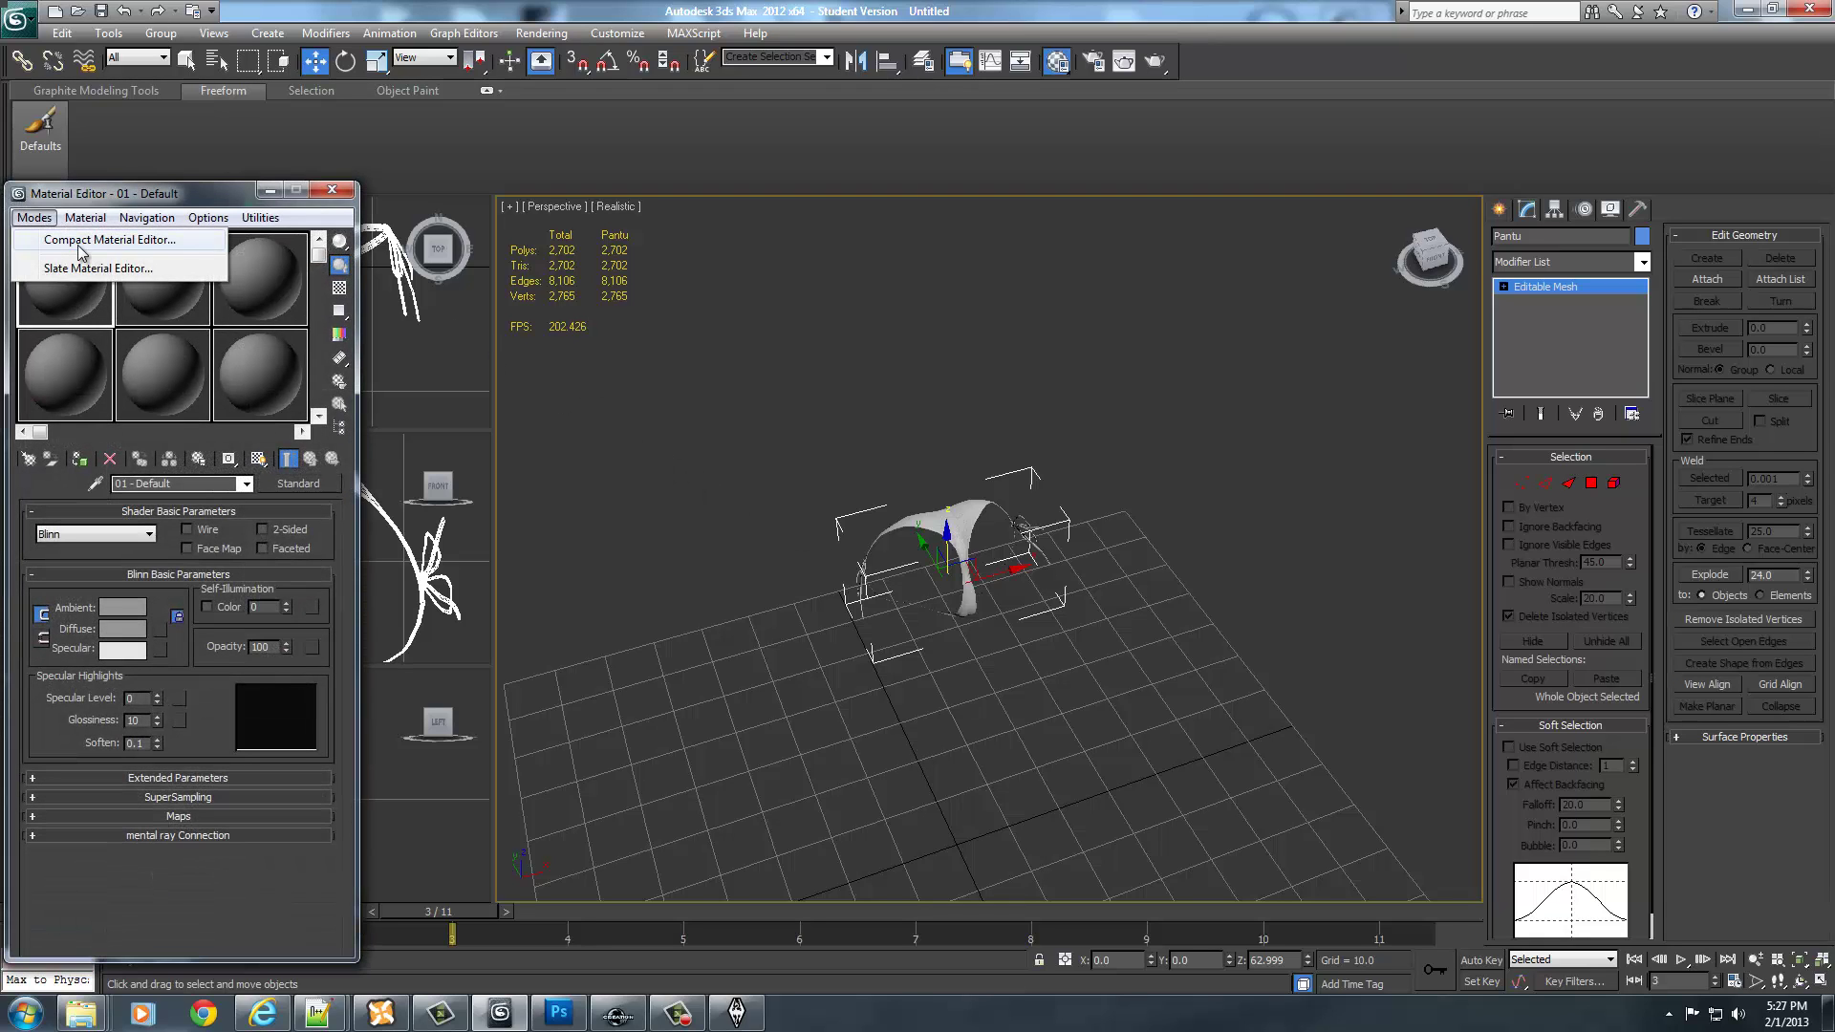
{"action": "left_click", "coordinate": [80, 246]}
{"action": "left_click", "coordinate": [34, 217]}
{"action": "left_click", "coordinate": [83, 268]}
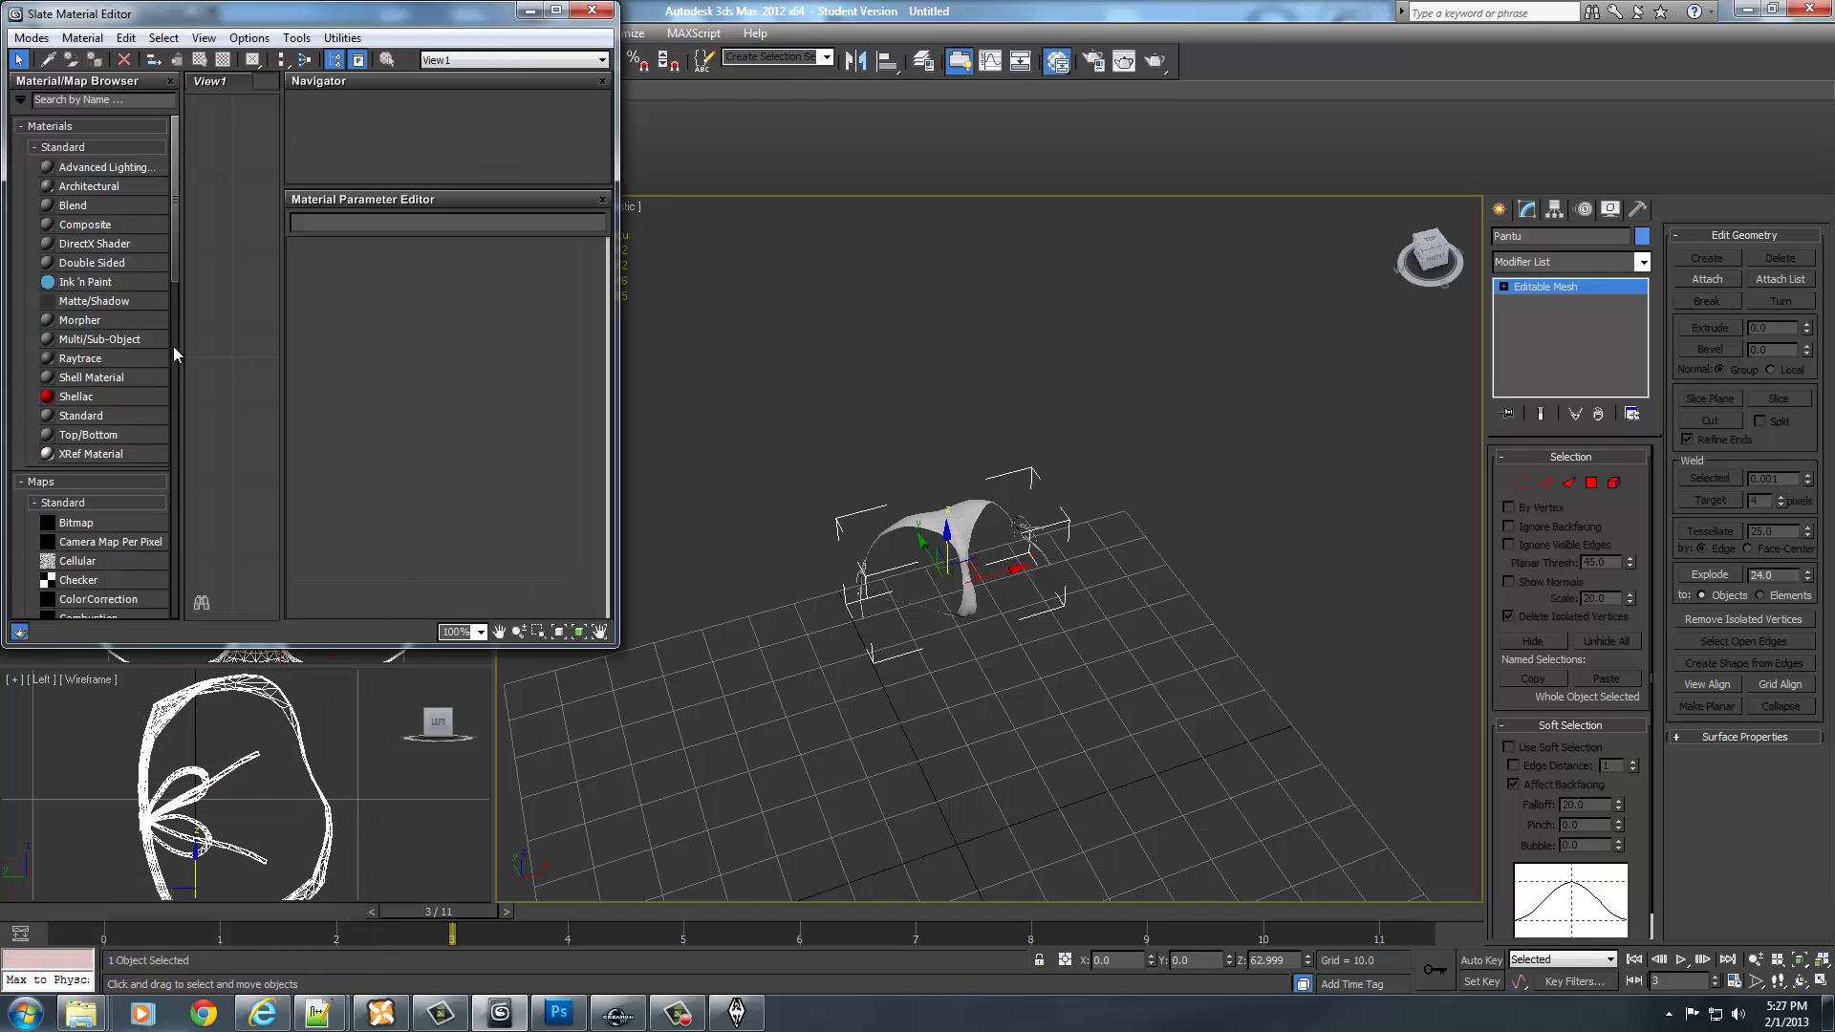
{"action": "left_click", "coordinate": [28, 38]}
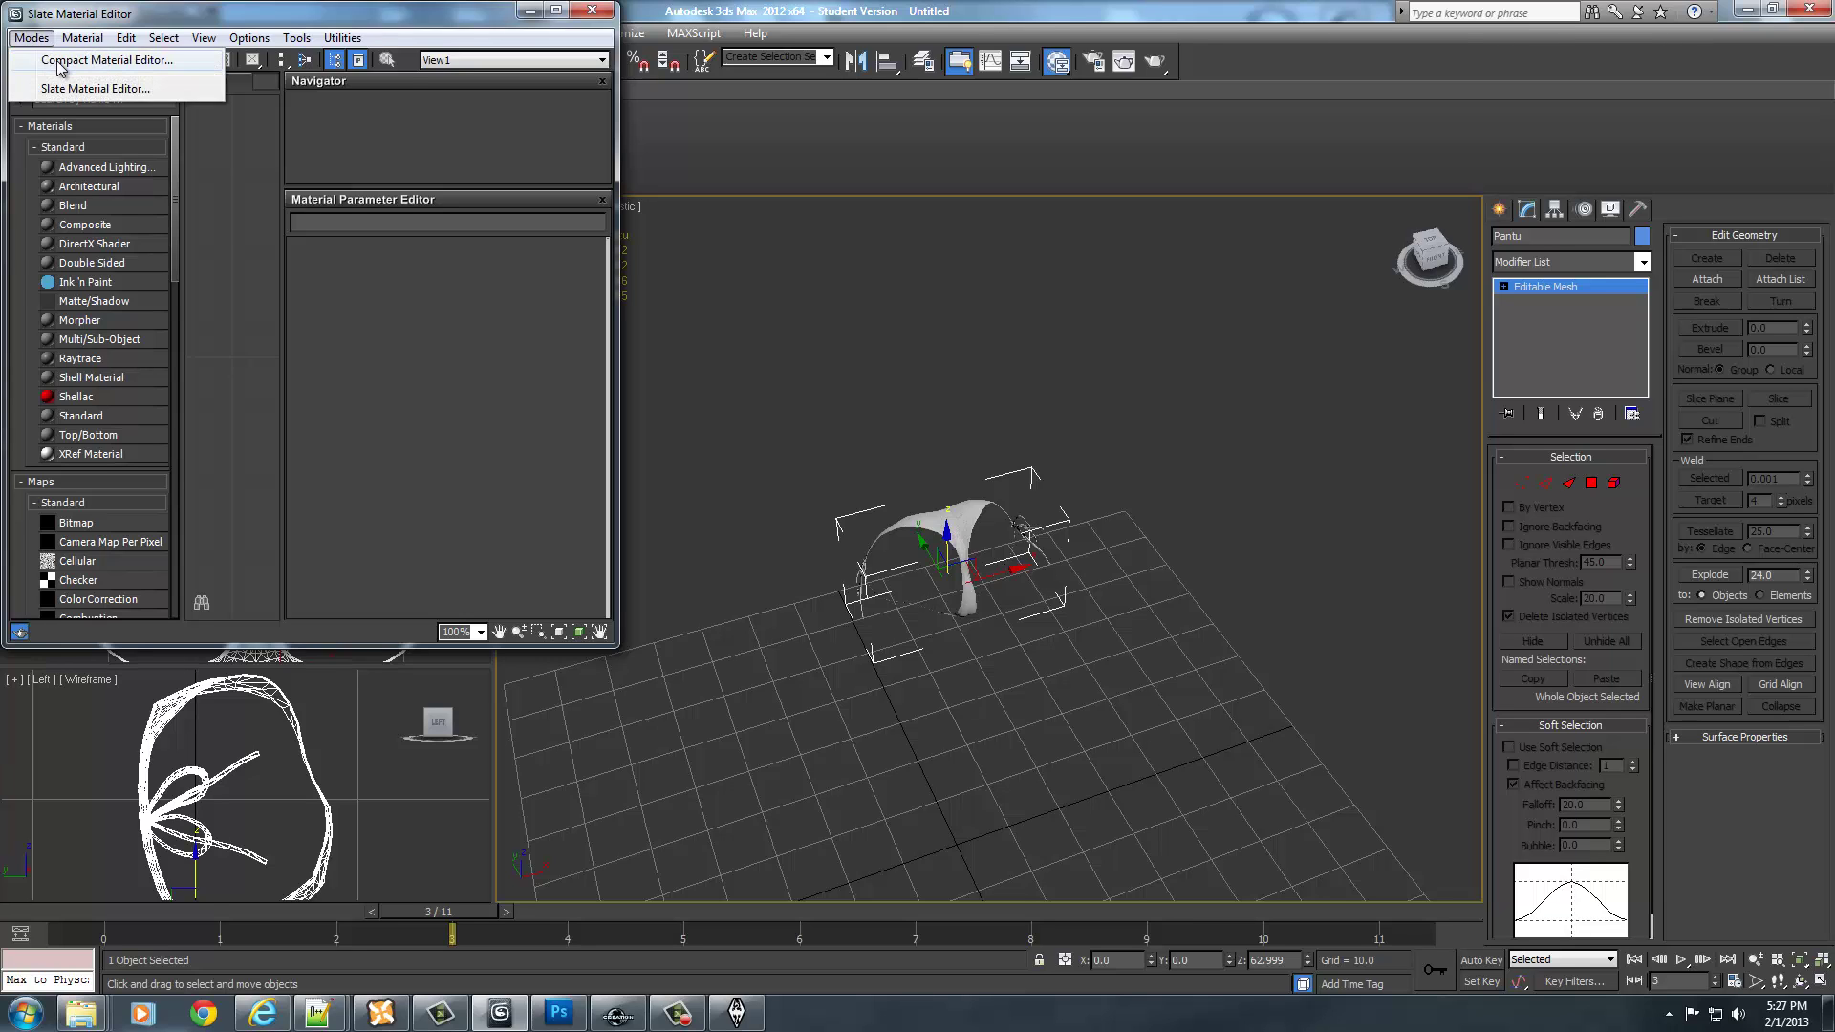
{"action": "left_click", "coordinate": [60, 62]}
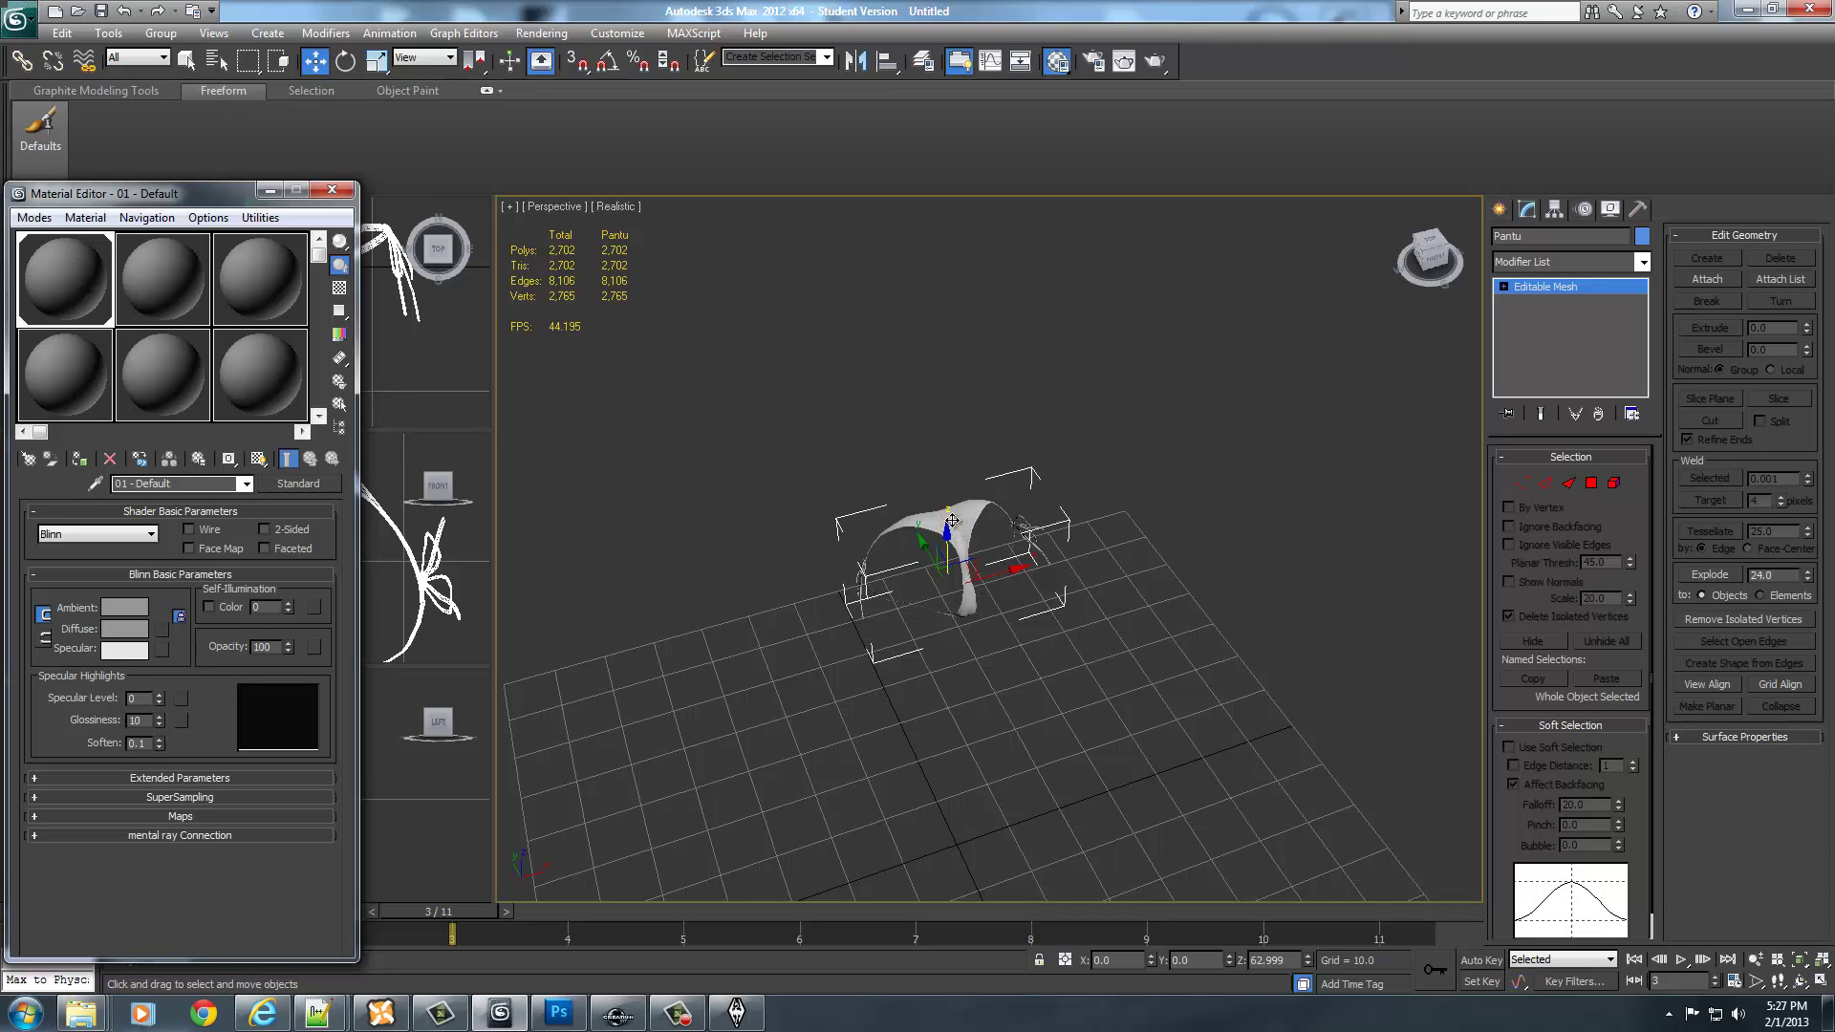
{"action": "left_click", "coordinate": [333, 191]}
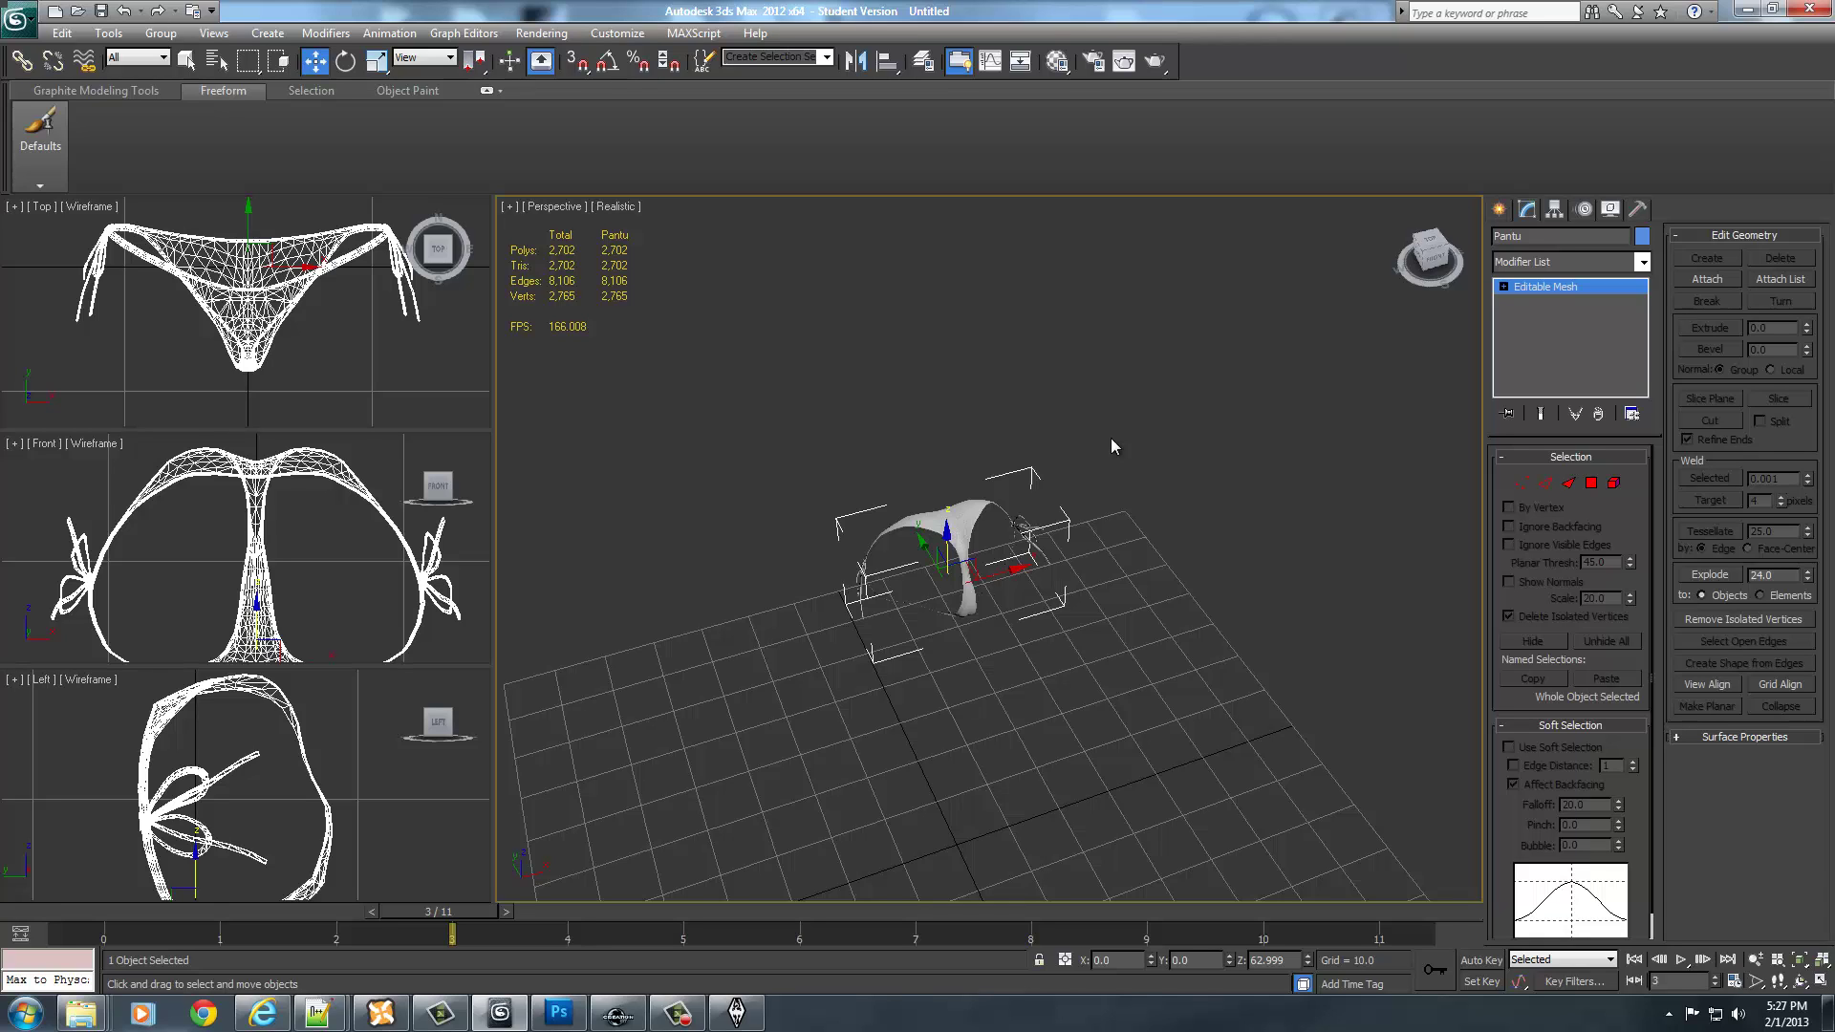
{"action": "key", "text": "m"}
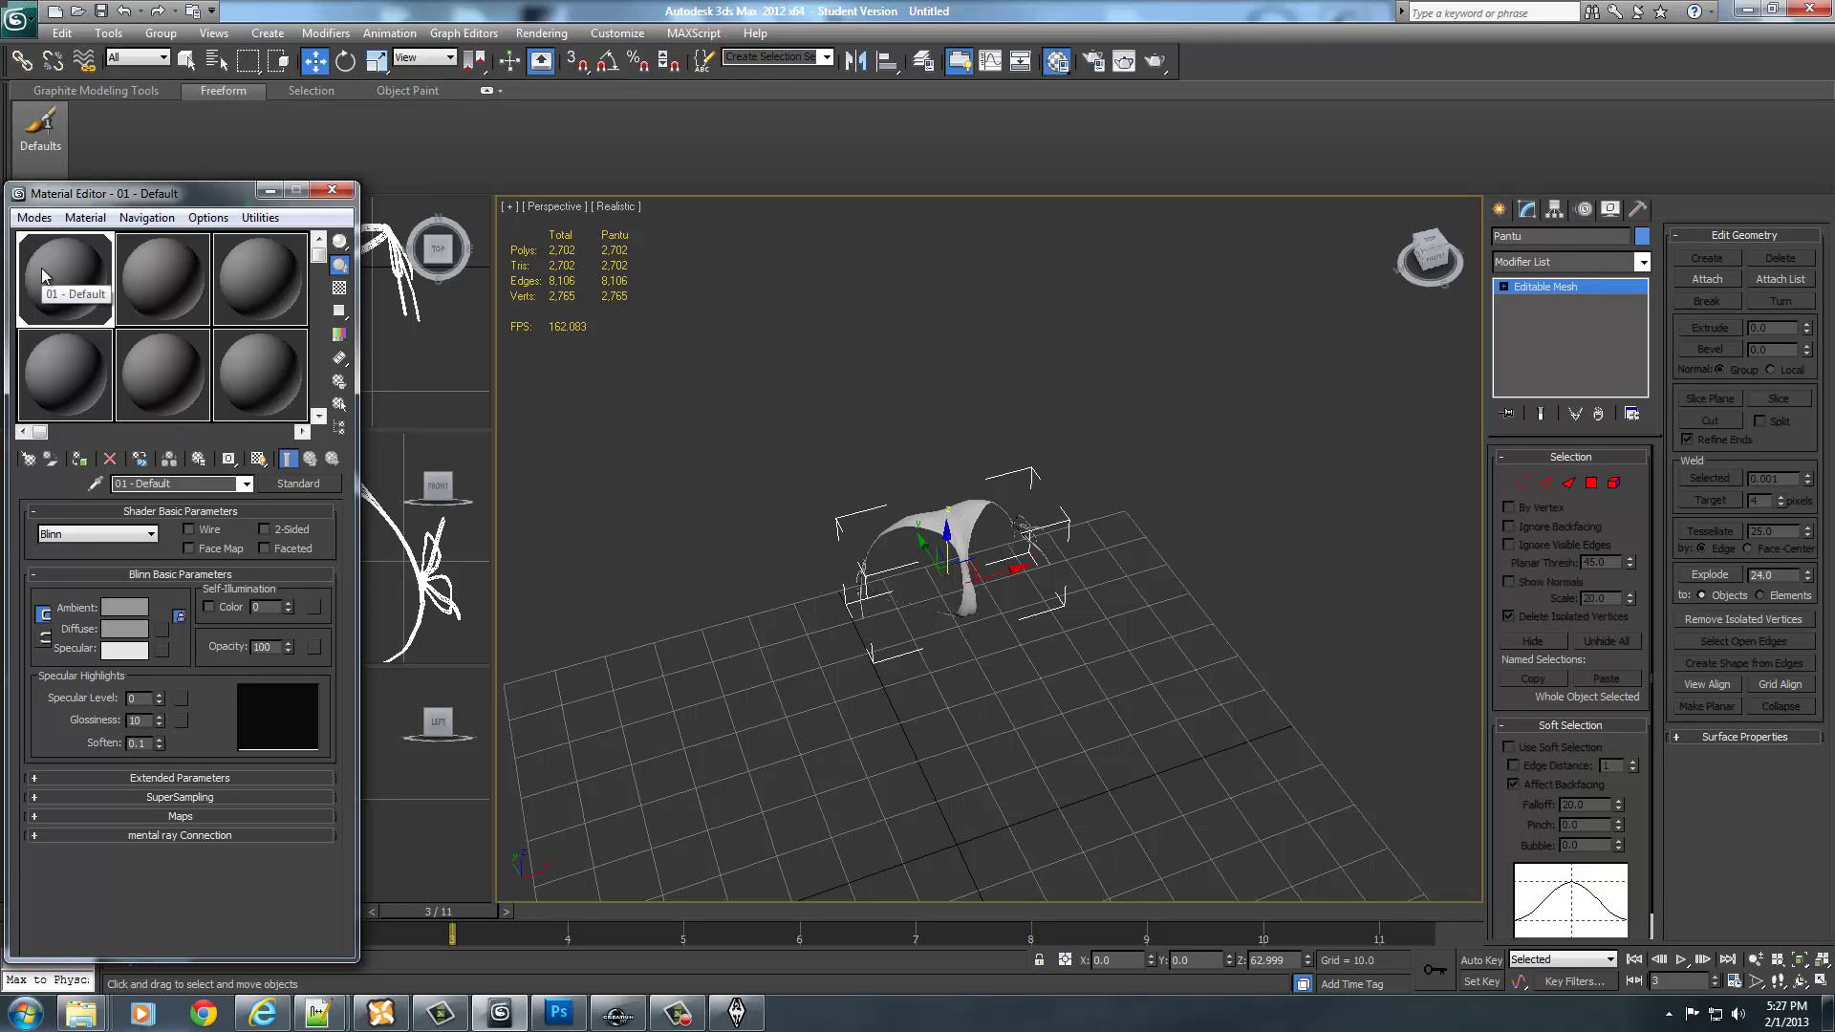
{"action": "left_click_drag", "start_coordinate": [42, 269], "coordinate": [946, 520]}
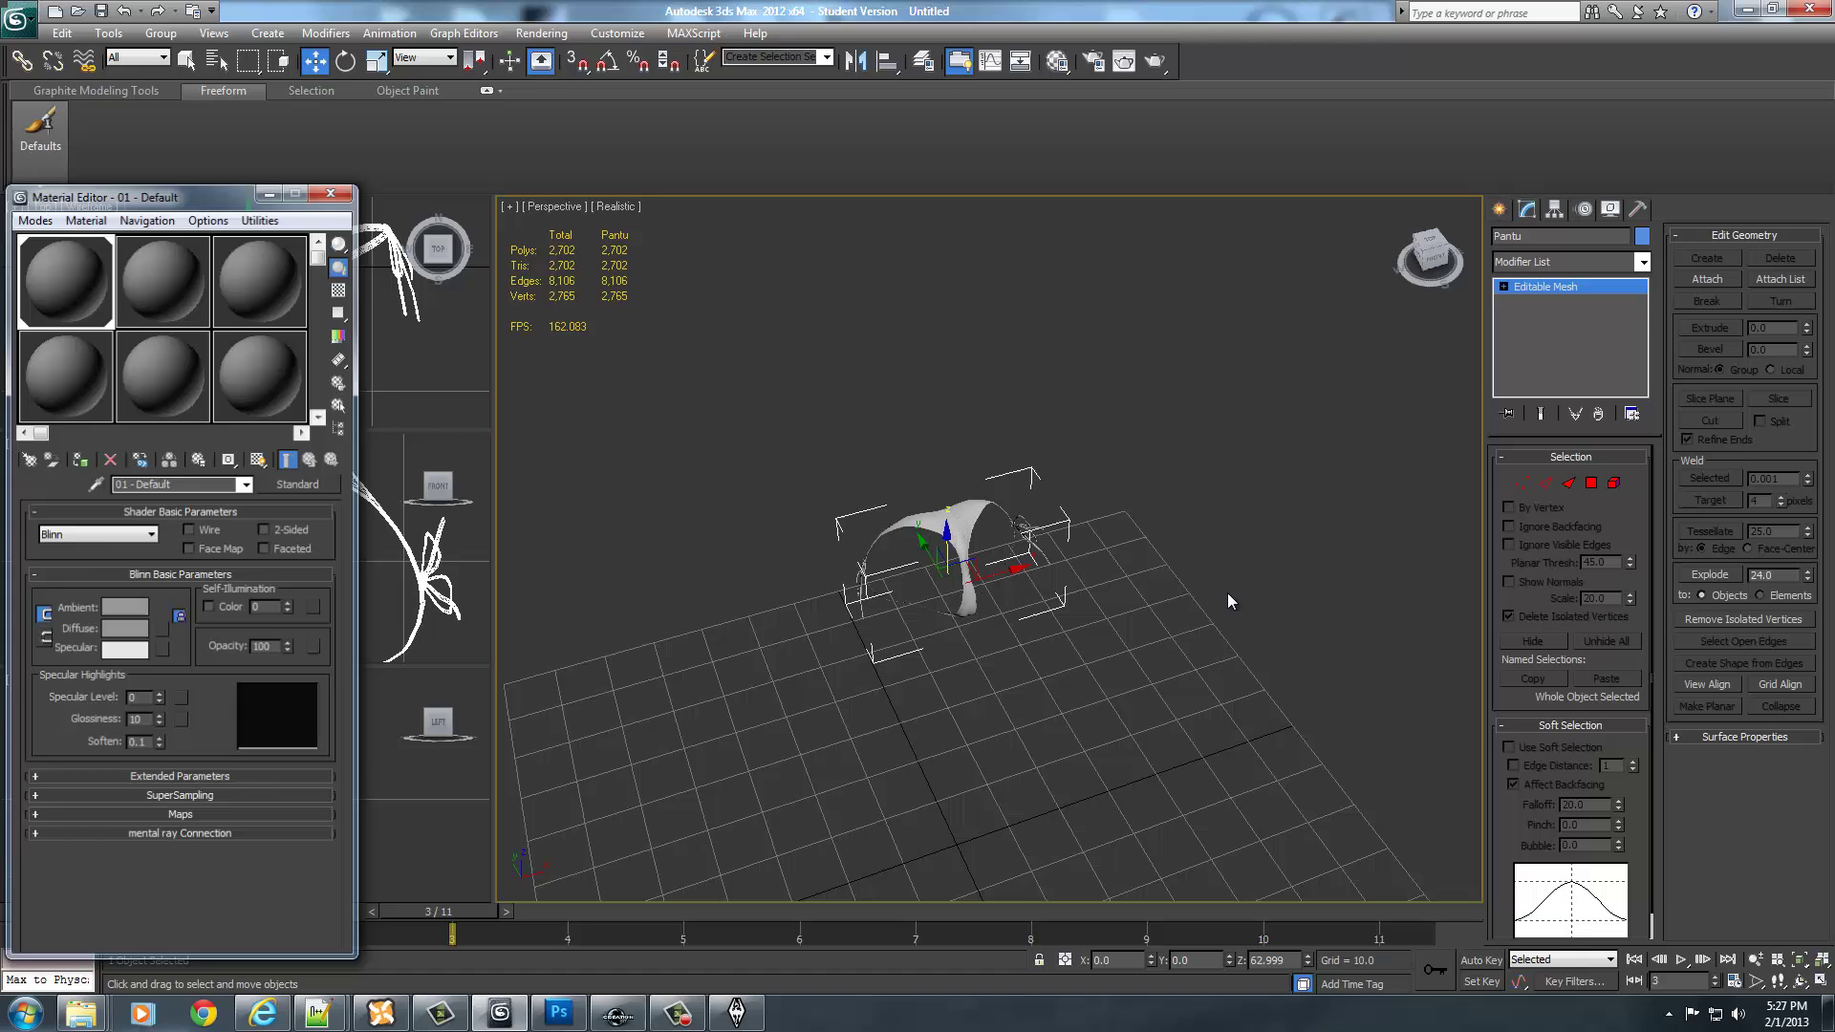
- Return to Skyrim and walk the character around to show the striped panties from several sides
{"action": "key", "text": "m"}
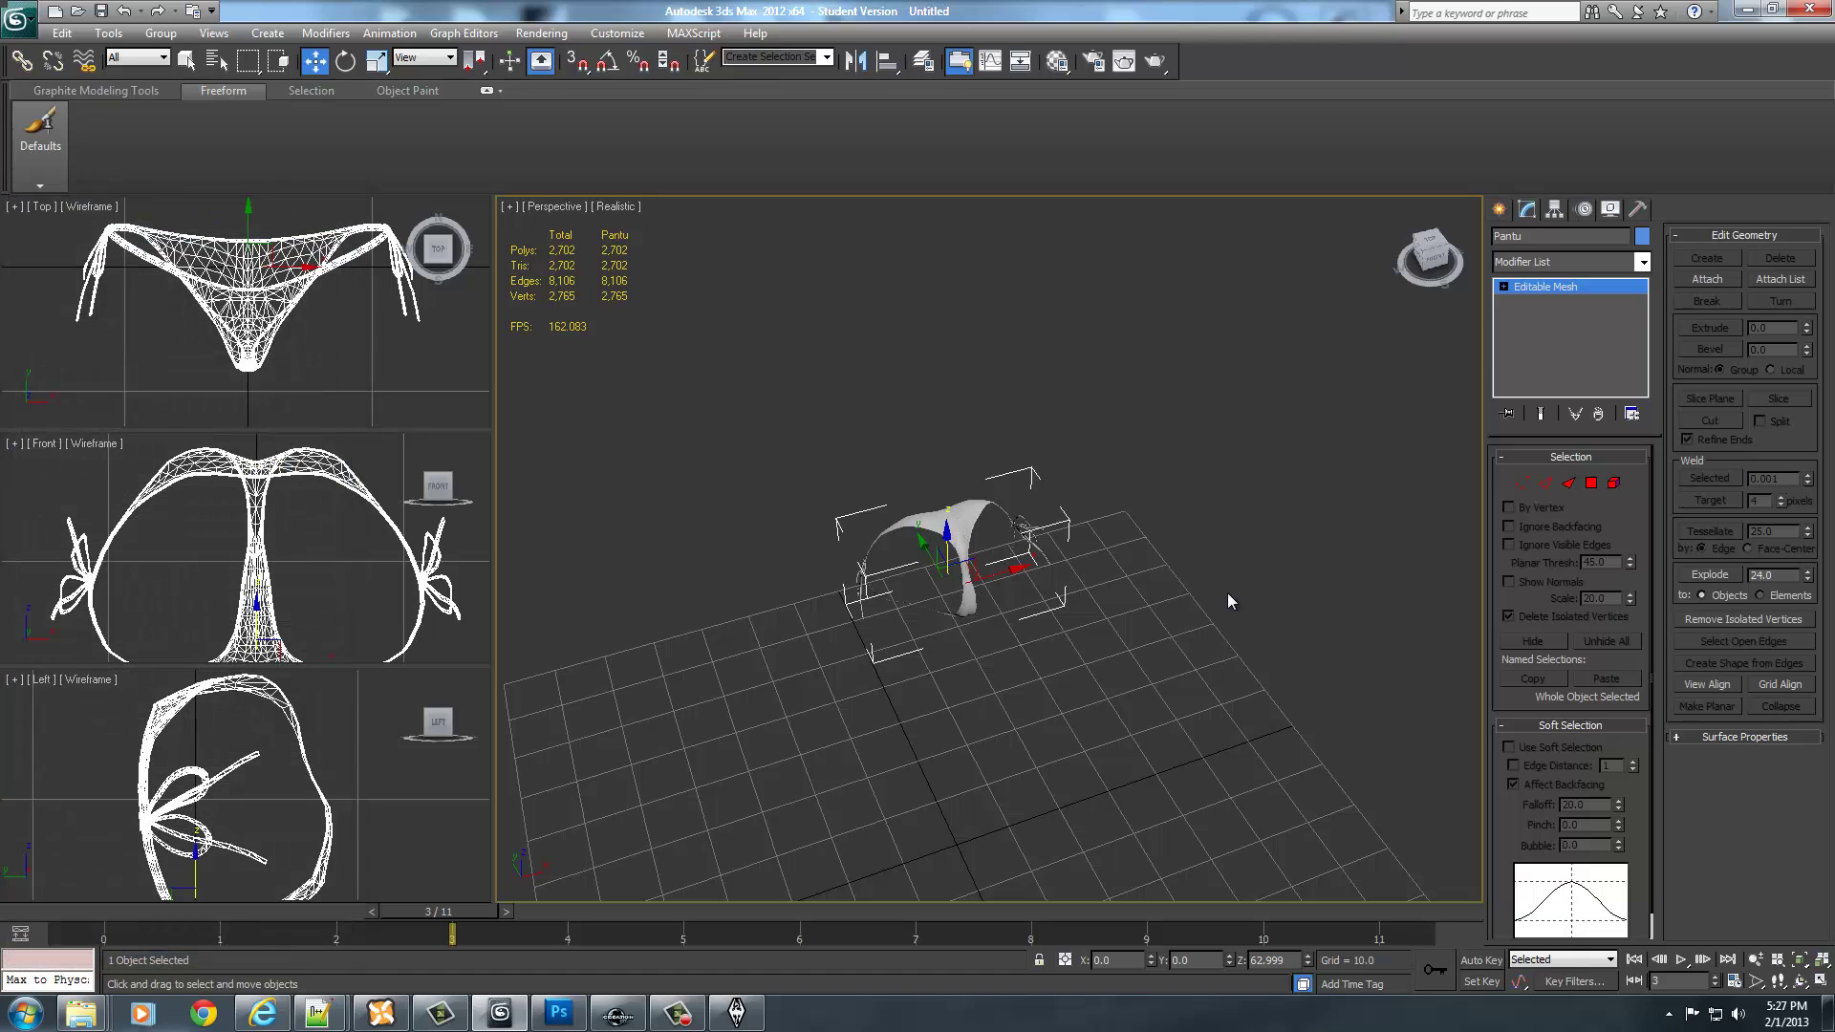
{"action": "left_click", "coordinate": [1744, 9]}
{"action": "left_click", "coordinate": [620, 573]}
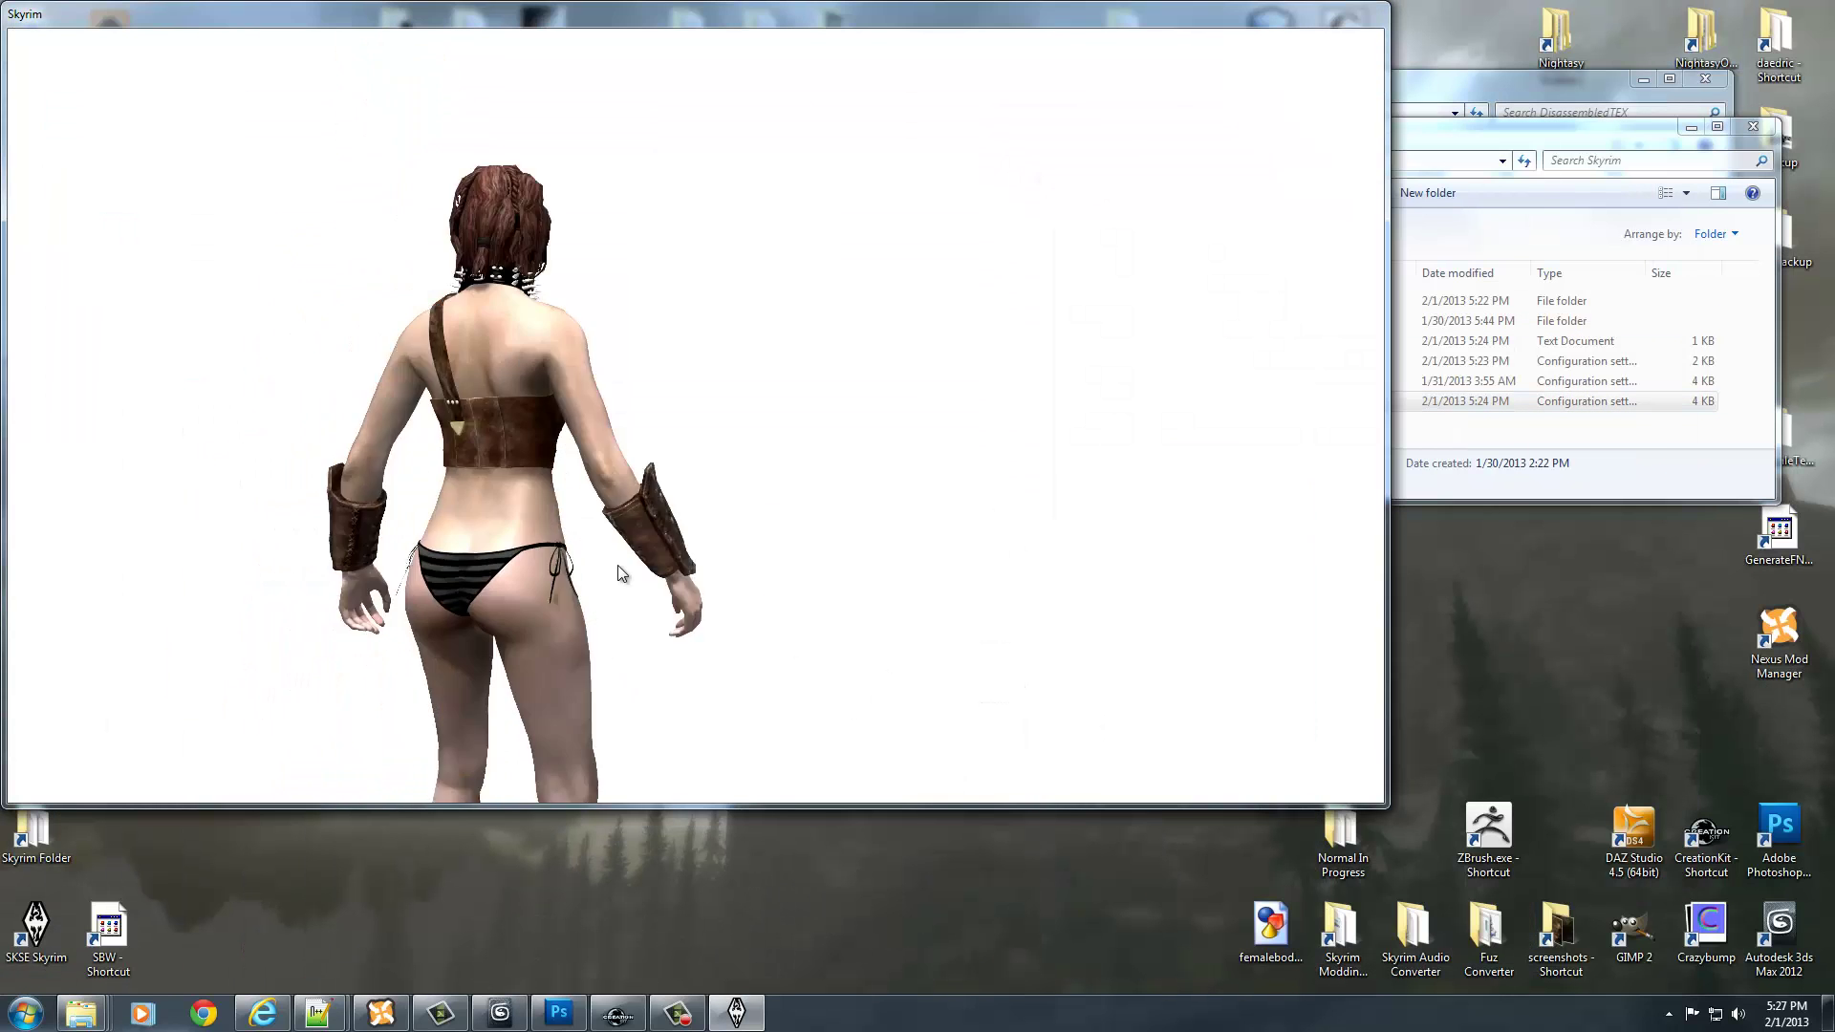
{"action": "key", "text": "a"}
{"action": "key", "text": "d"}
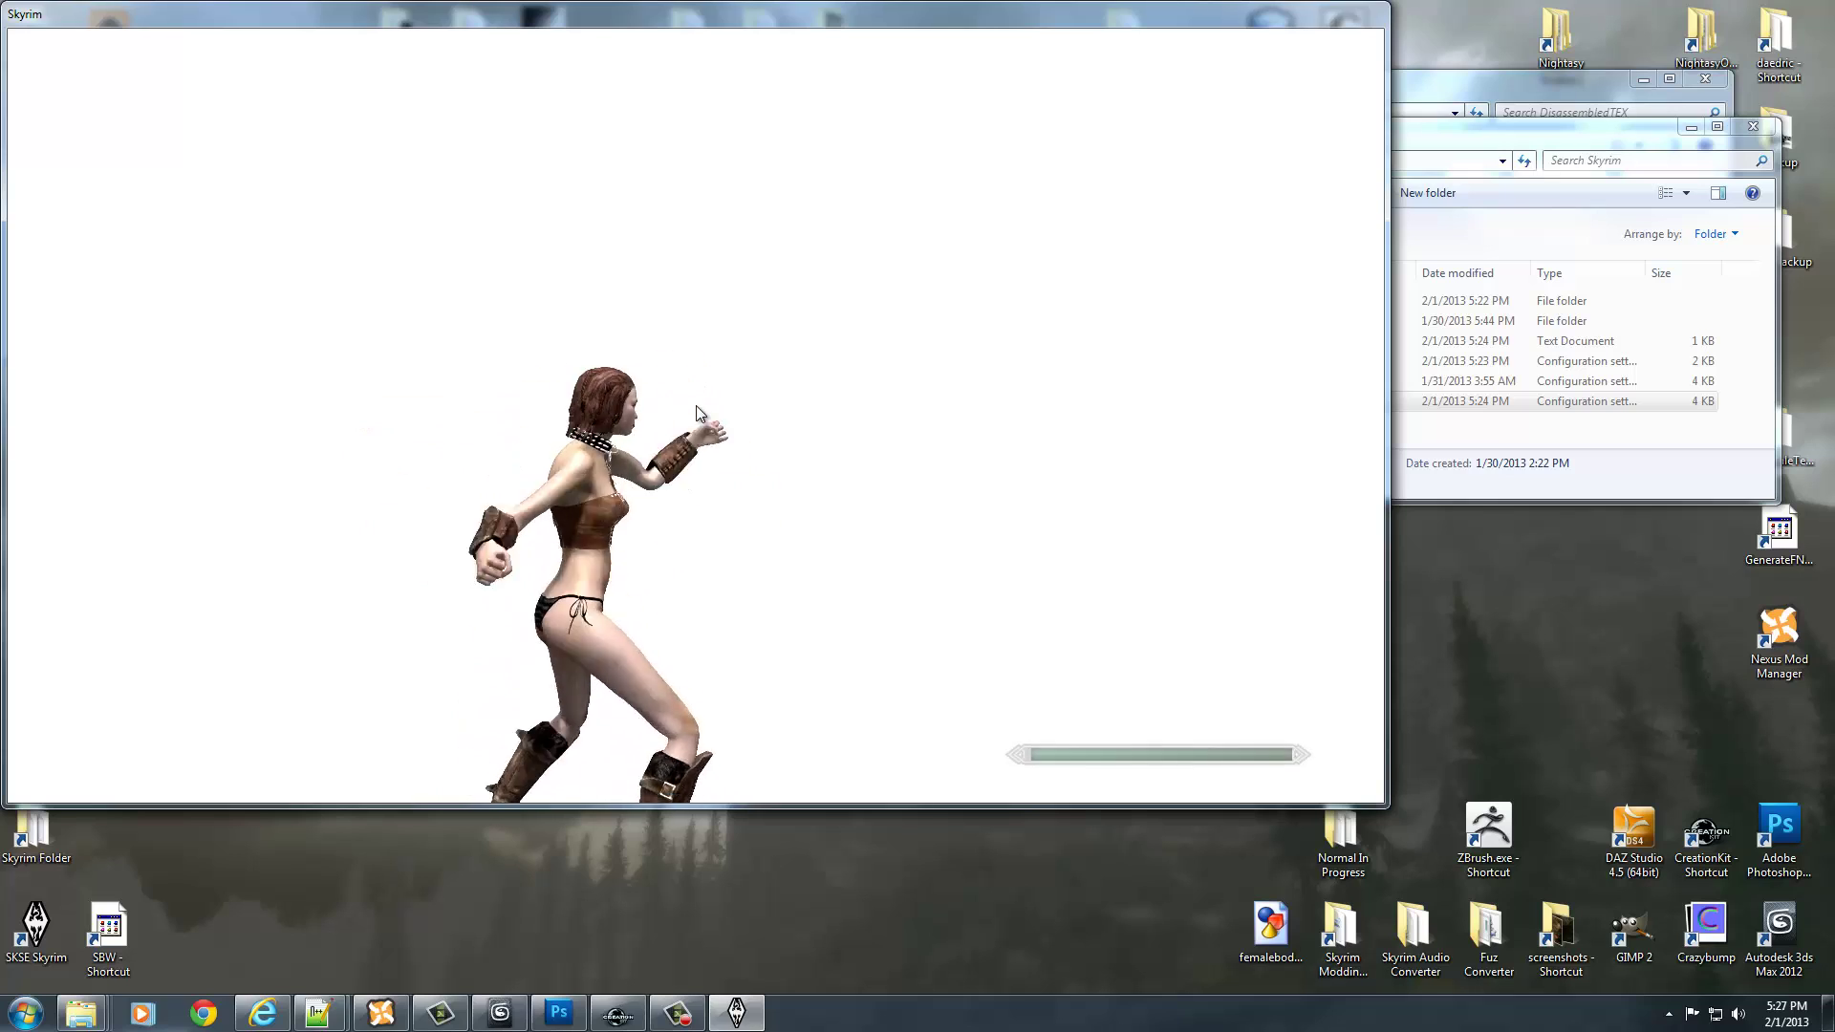
{"action": "key", "text": "s"}
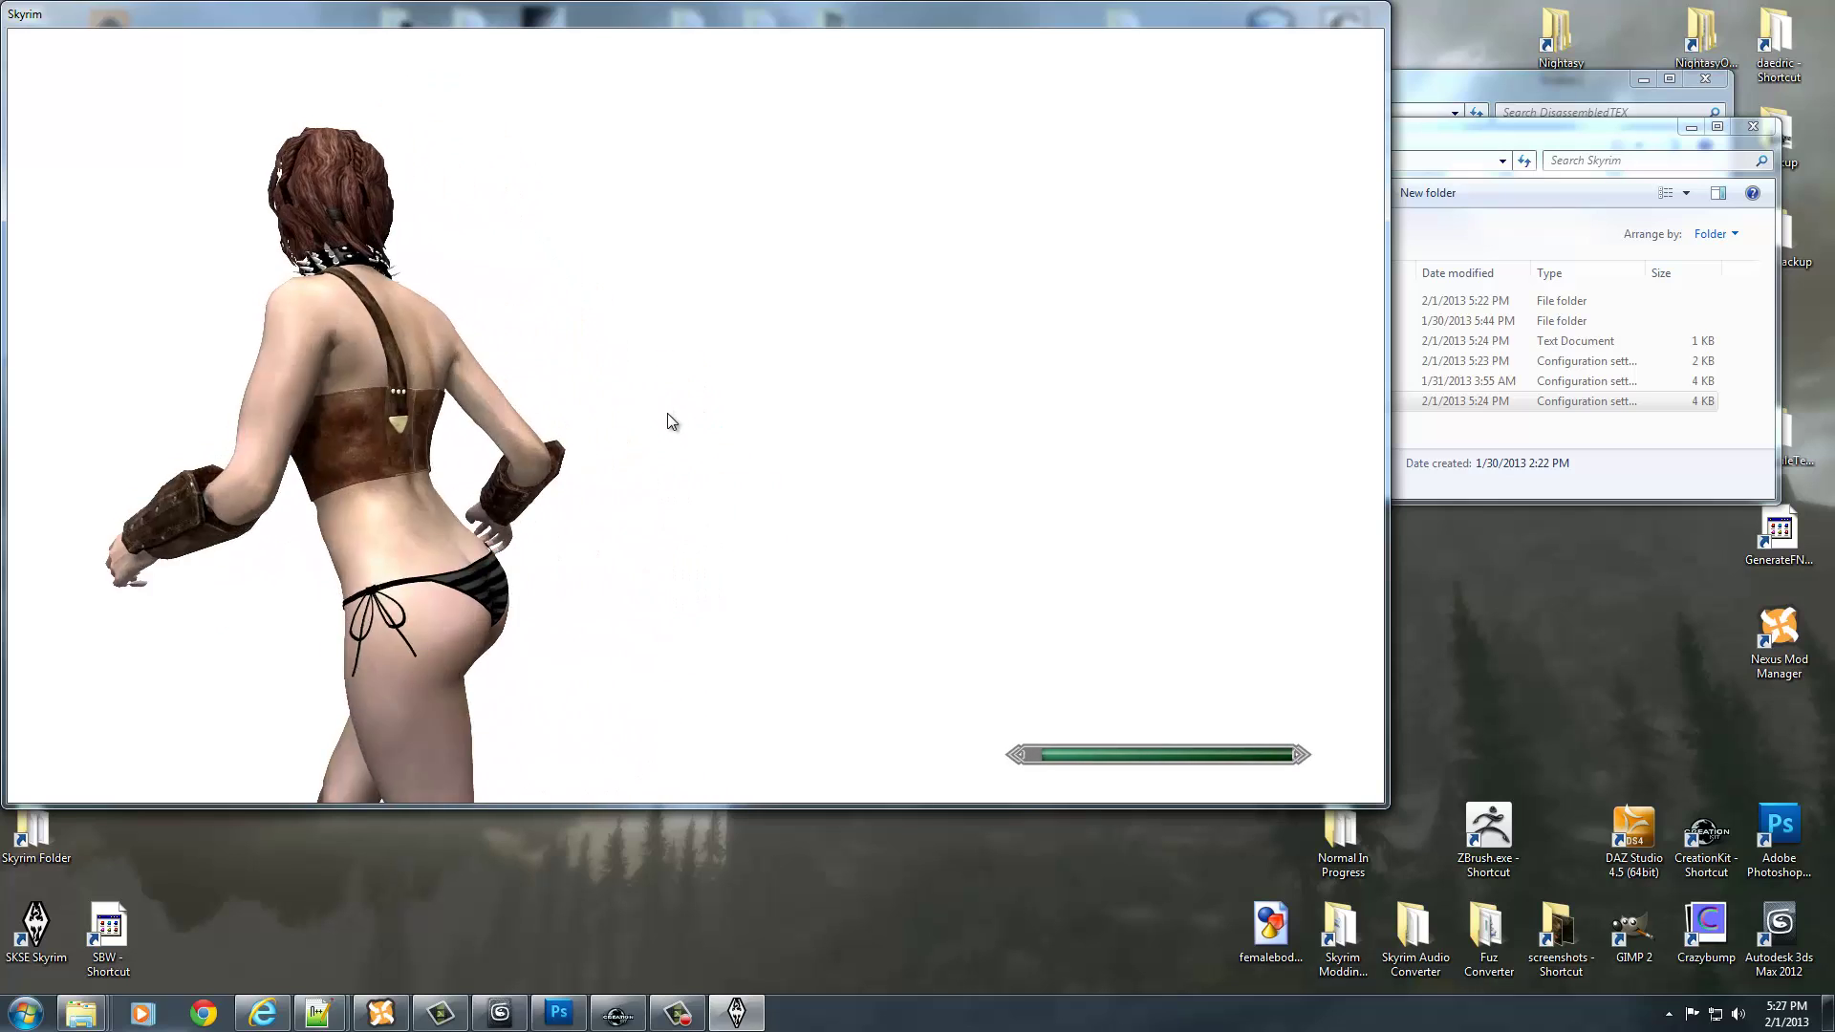
{"action": "key", "text": "w"}
{"action": "key", "text": "a"}
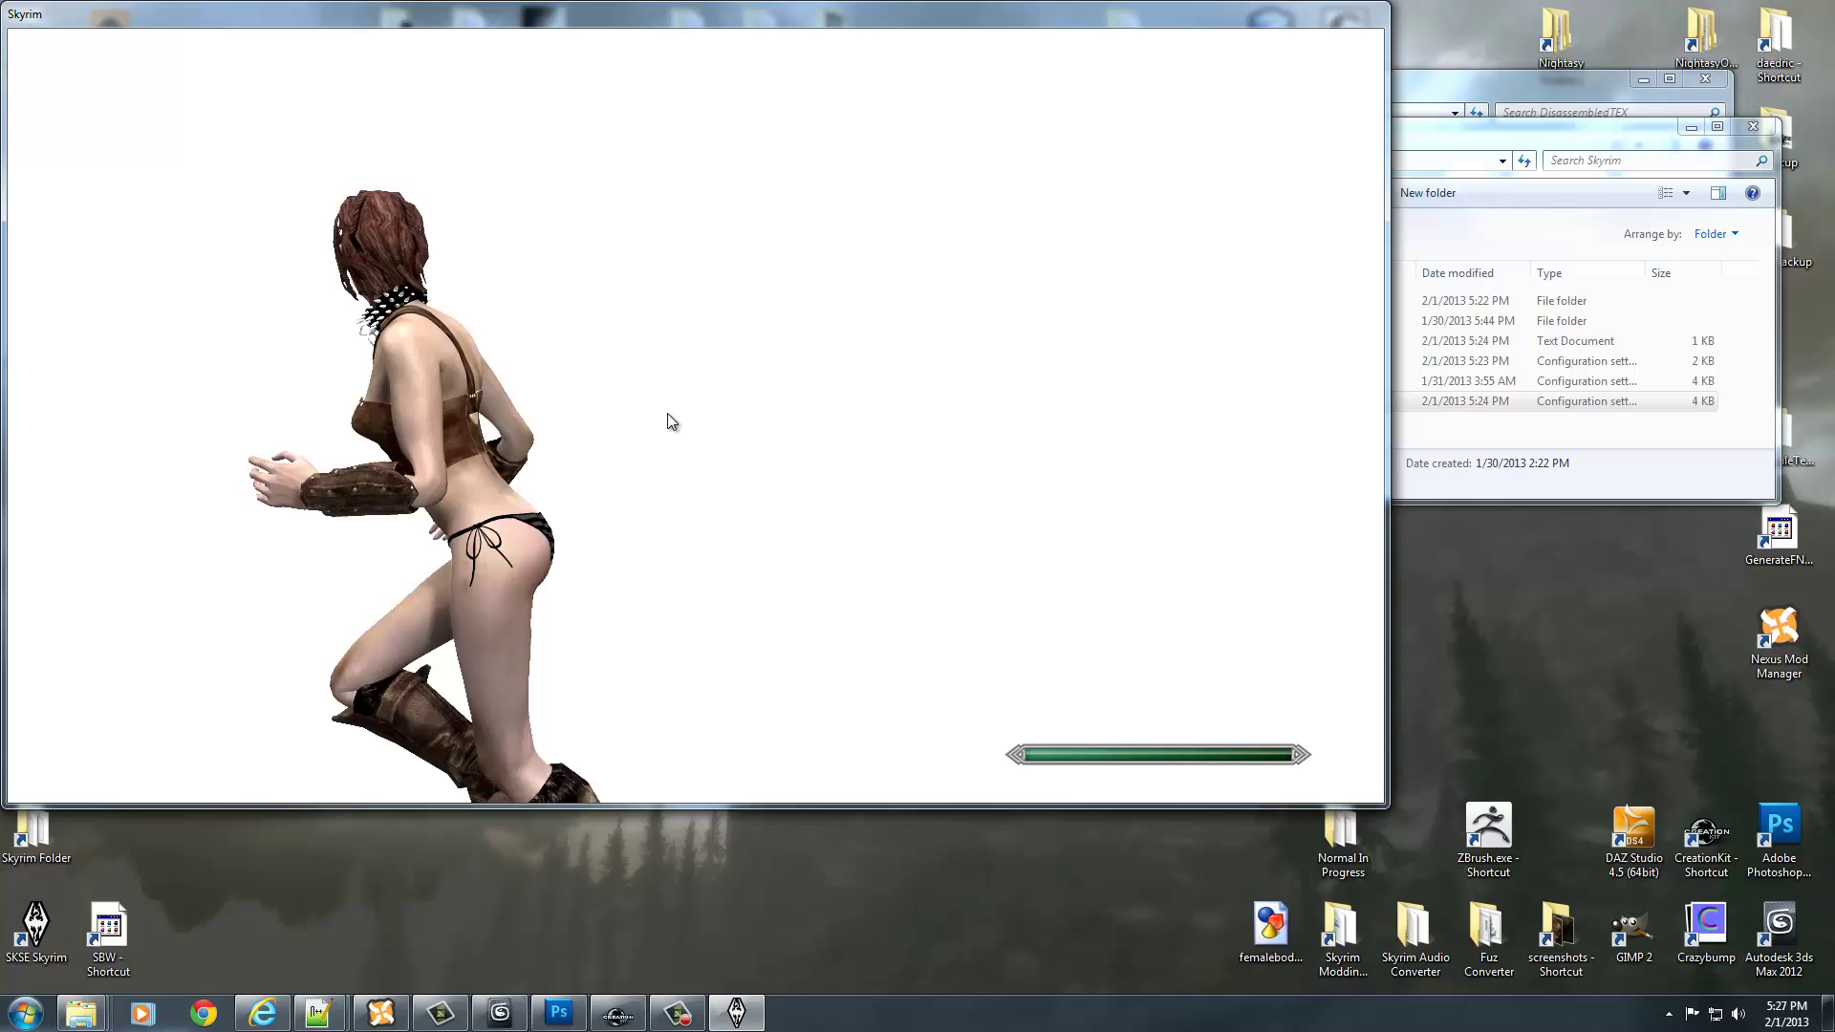
{"action": "key", "text": "d"}
{"action": "key", "text": "w"}
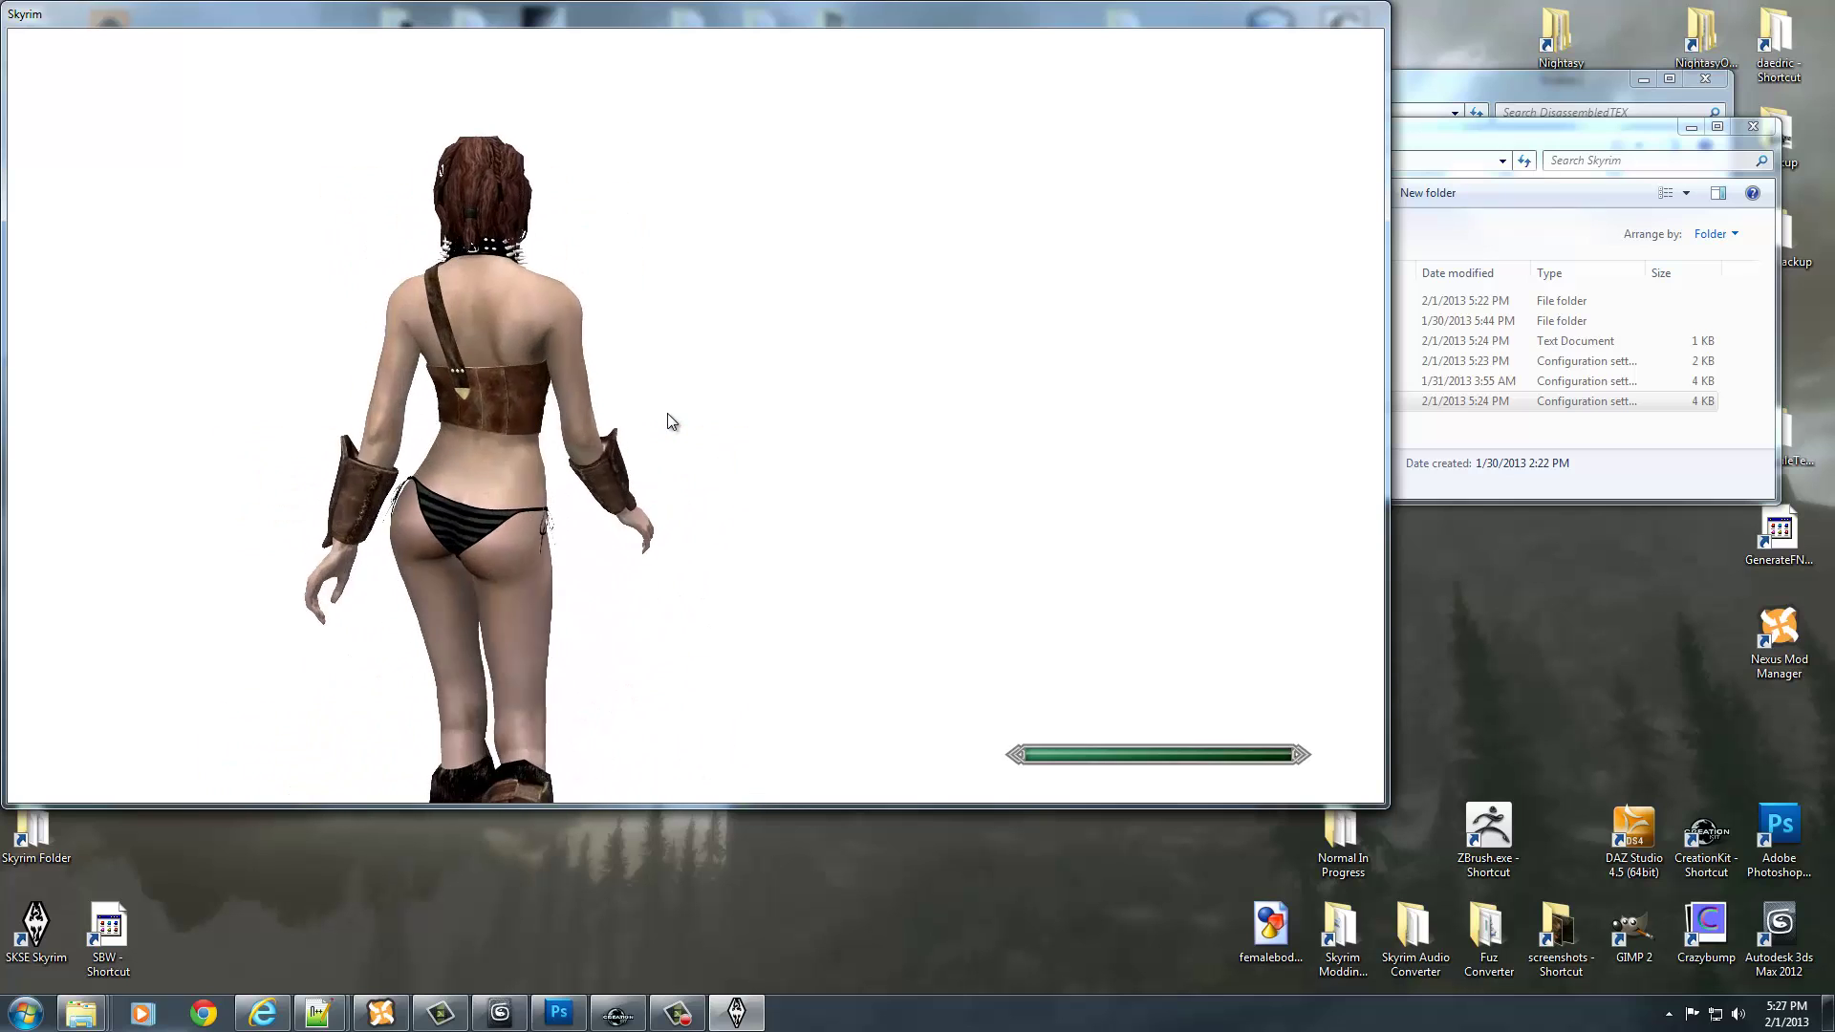
{"action": "key", "text": "s"}
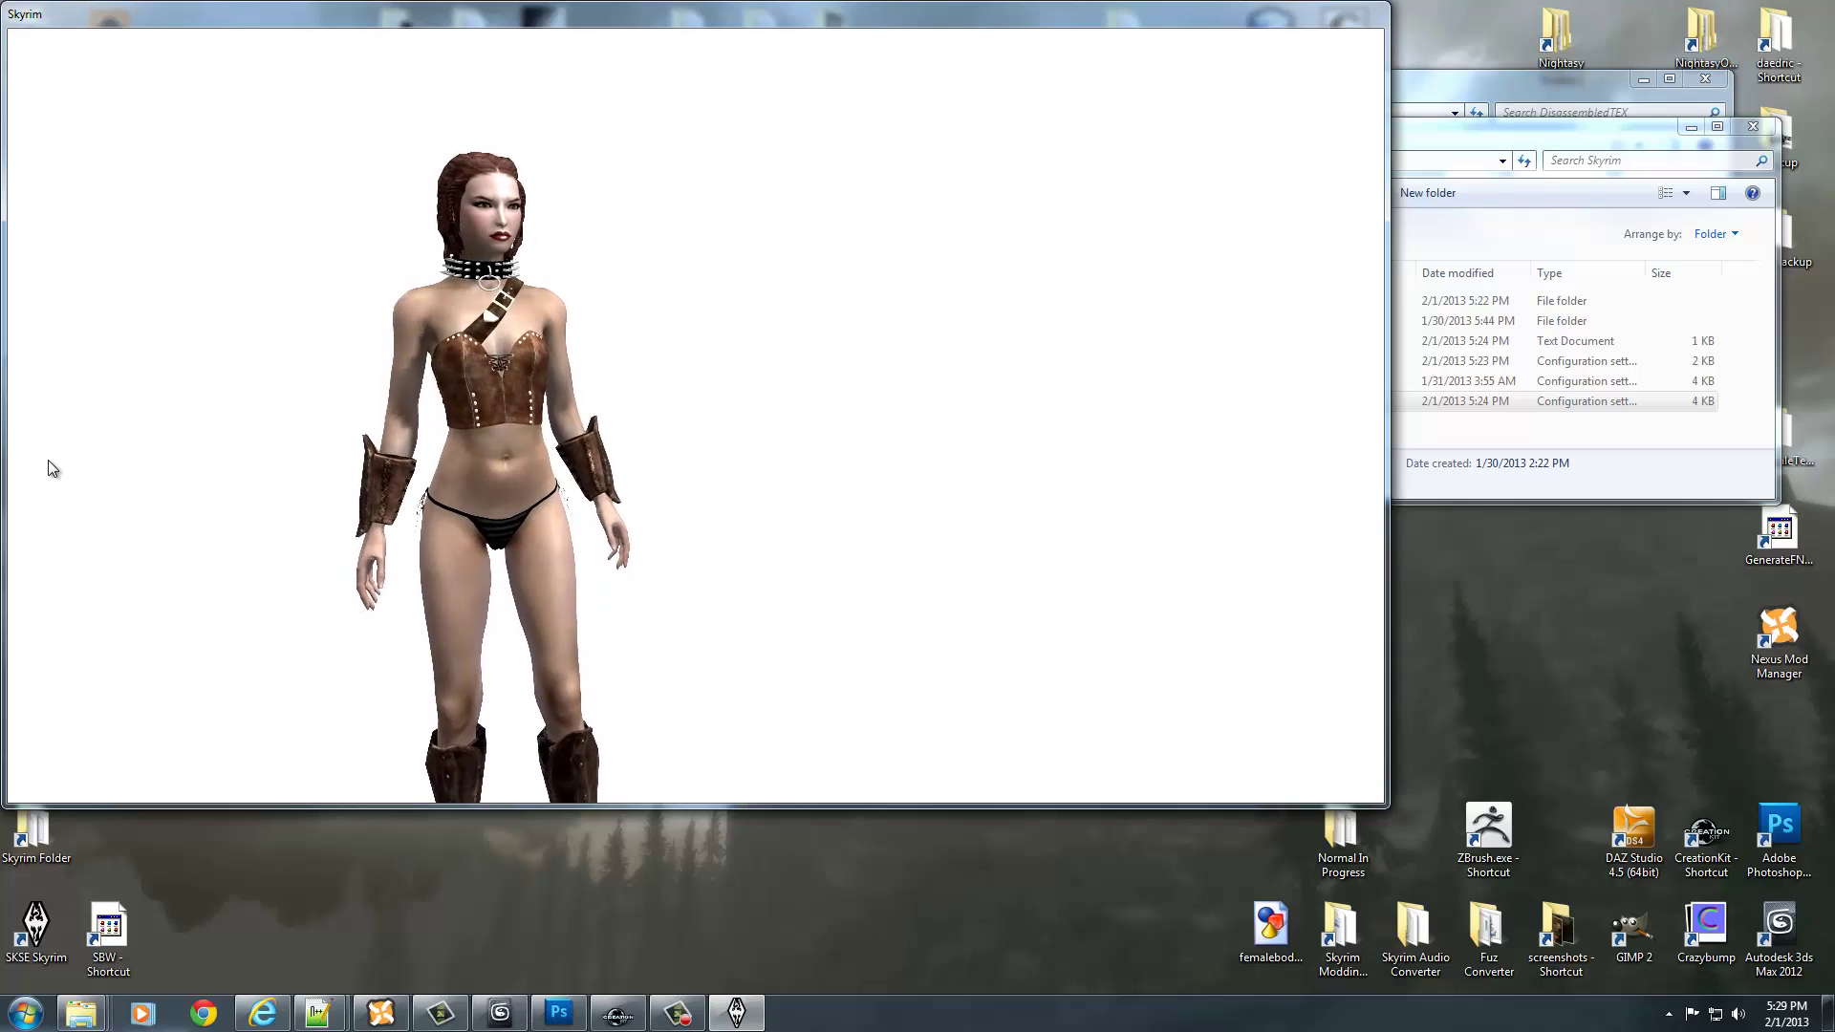
- Quit Skyrim to the desktop from the pause menu
{"action": "key", "text": "Escape"}
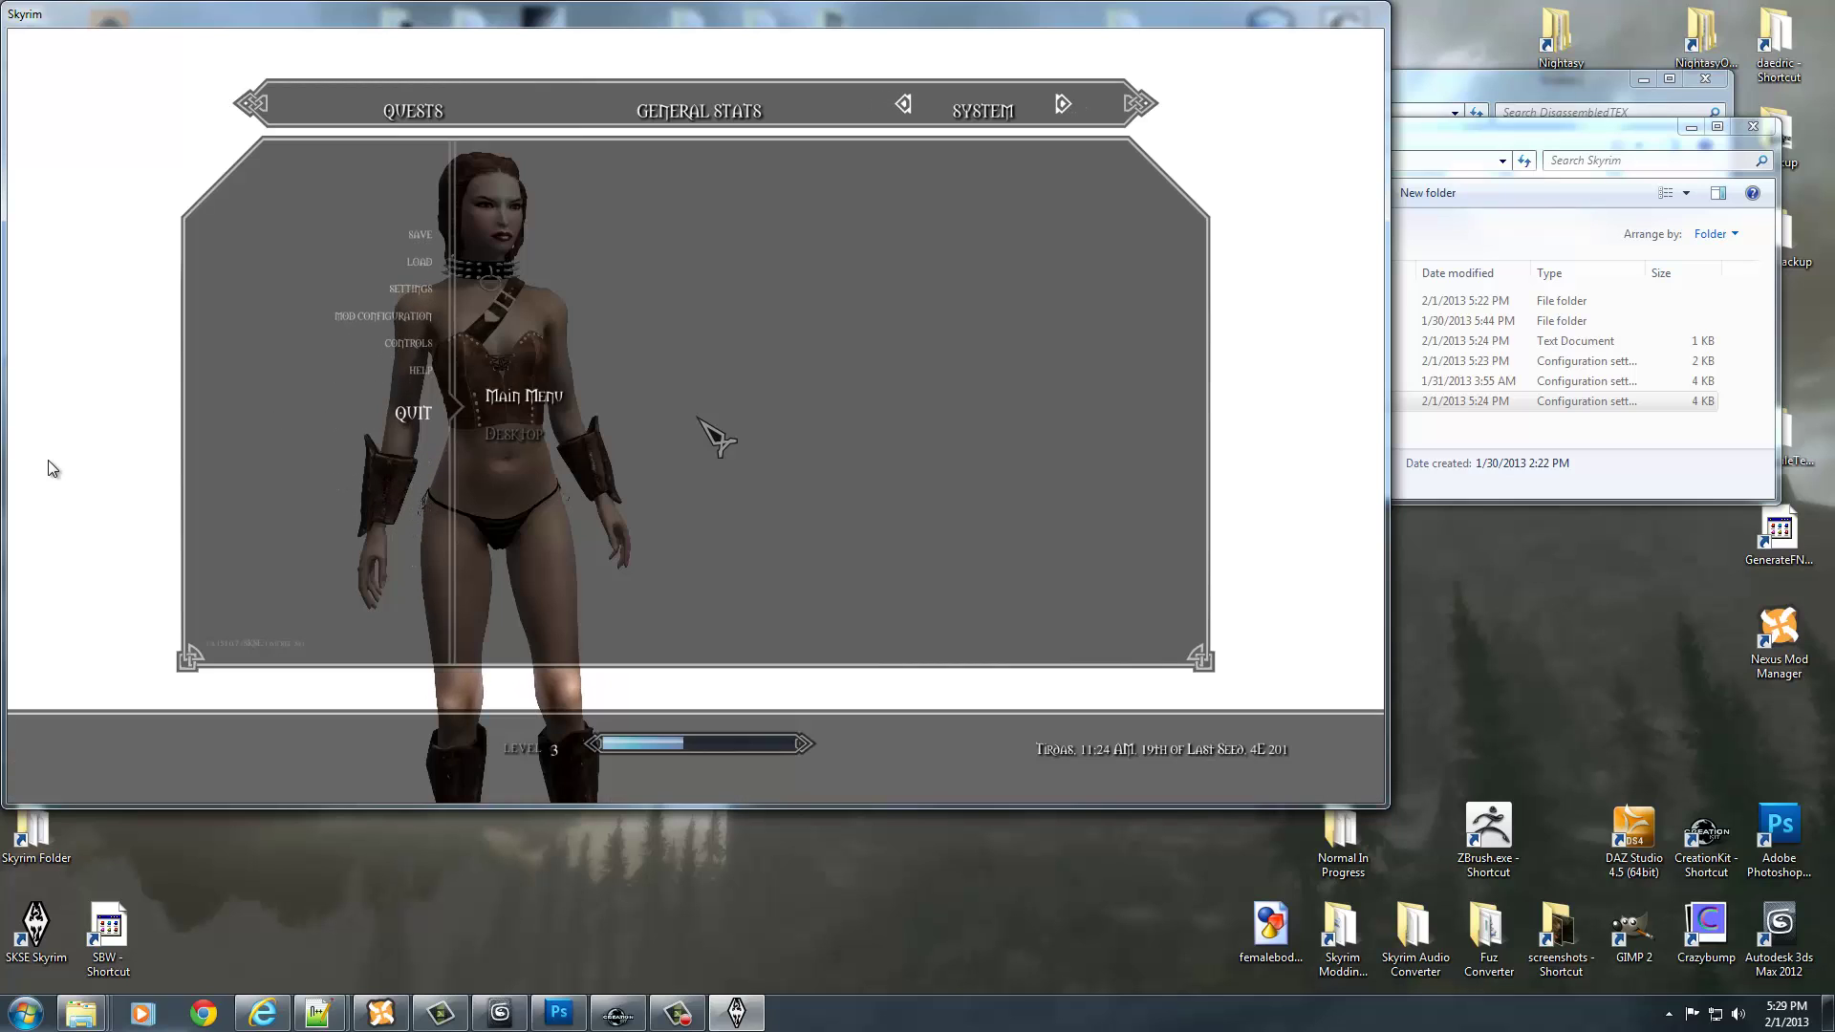
{"action": "key", "text": "Down"}
{"action": "key", "text": "Return"}
{"action": "key", "text": "Return"}
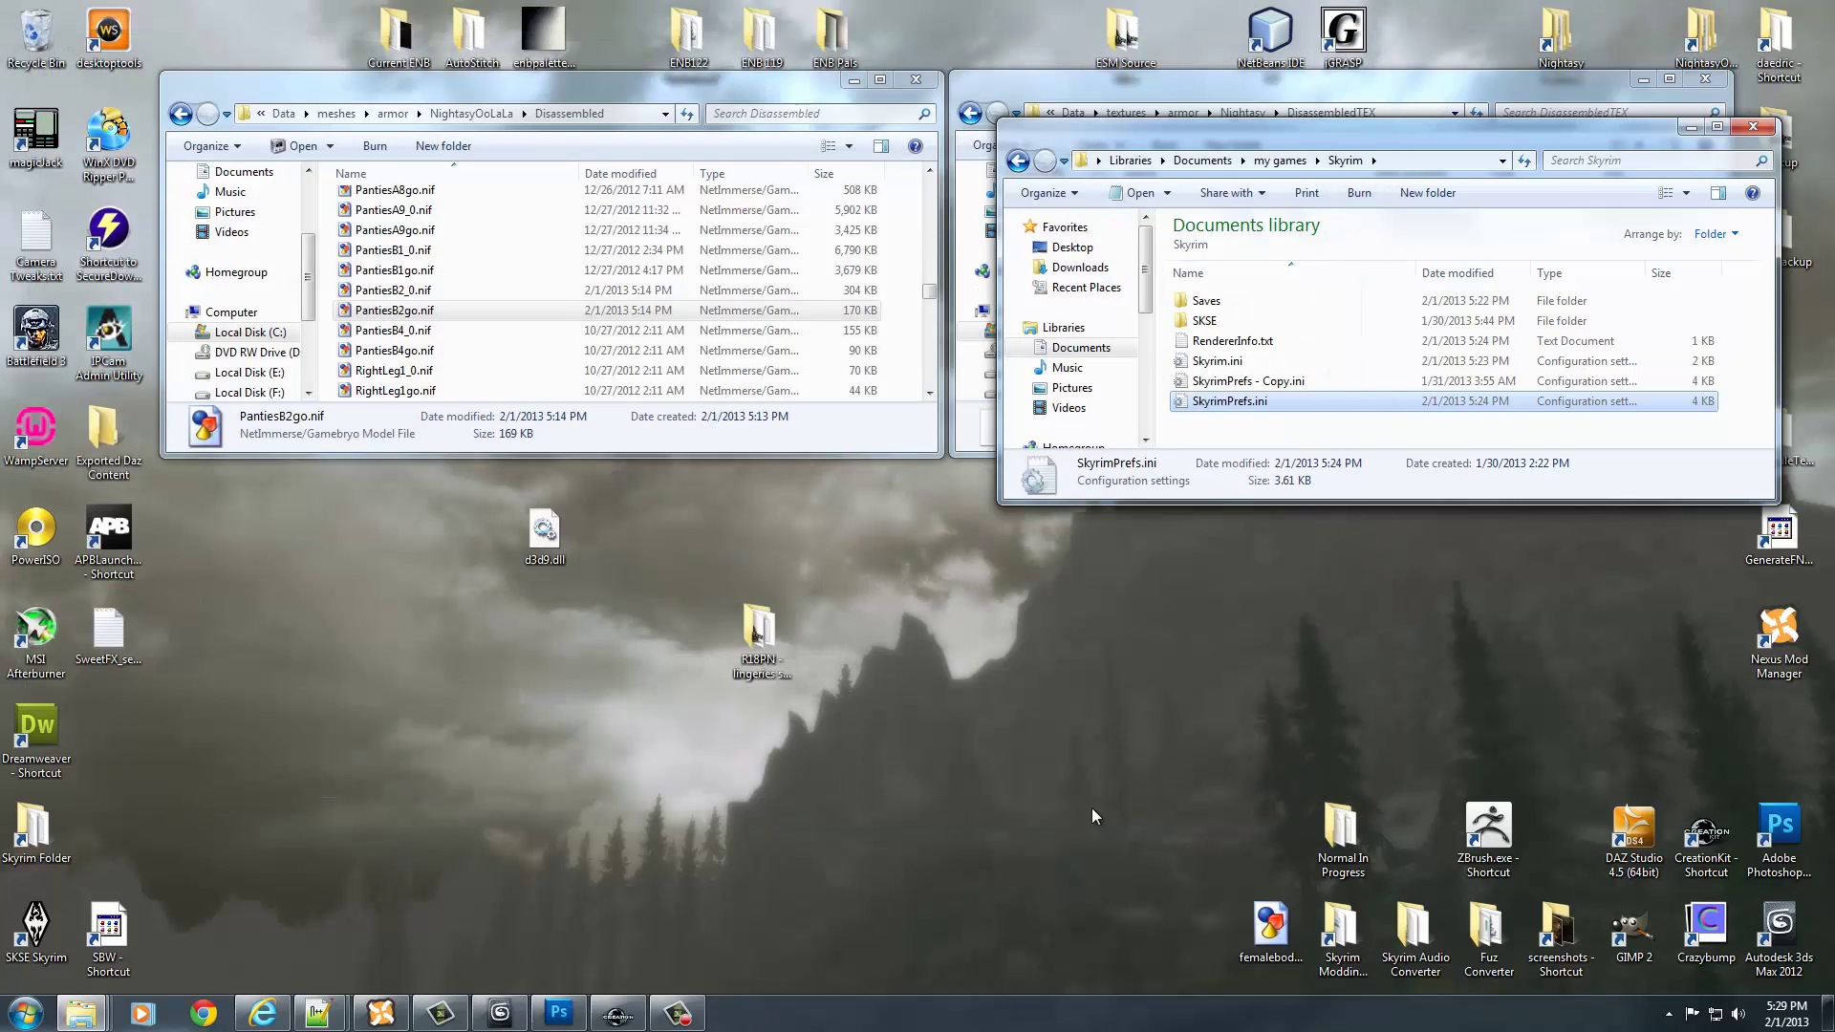
- Close the pantu_3 and pantu_n documents in Photoshop and move its window down
{"action": "left_click", "coordinate": [559, 1012]}
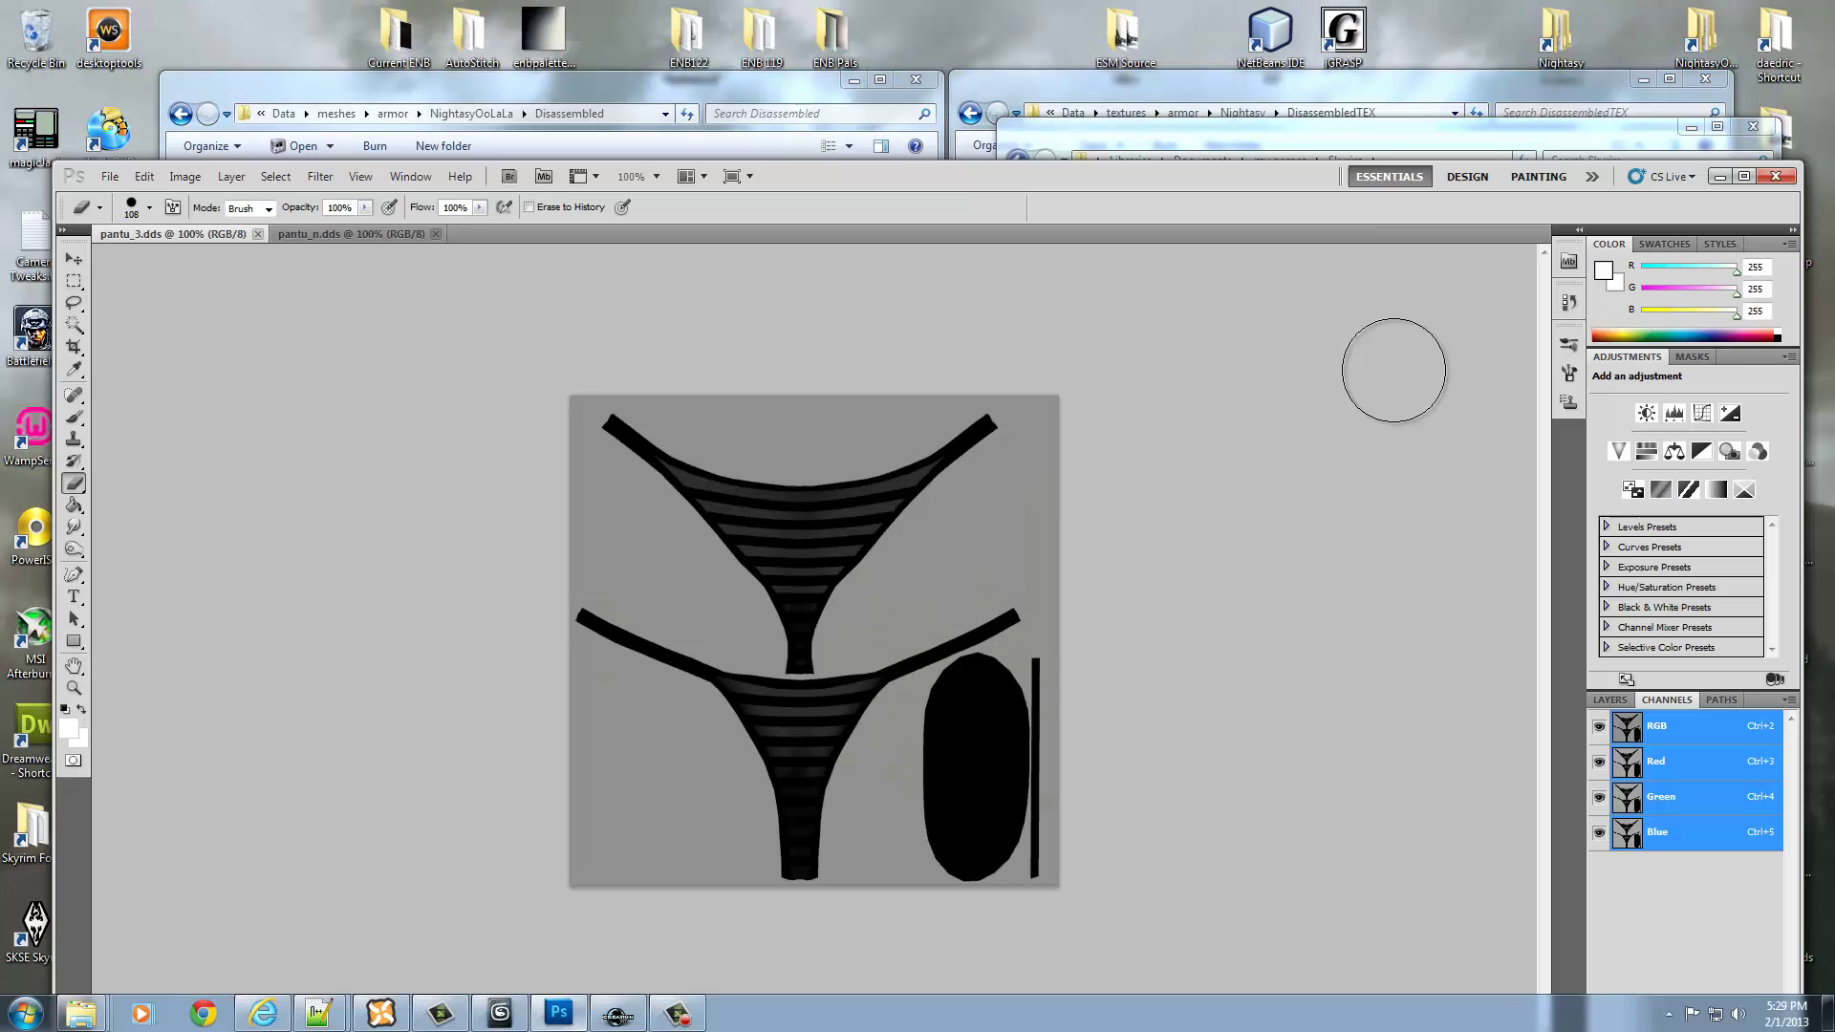
{"action": "left_click", "coordinate": [258, 233]}
{"action": "left_click", "coordinate": [258, 233]}
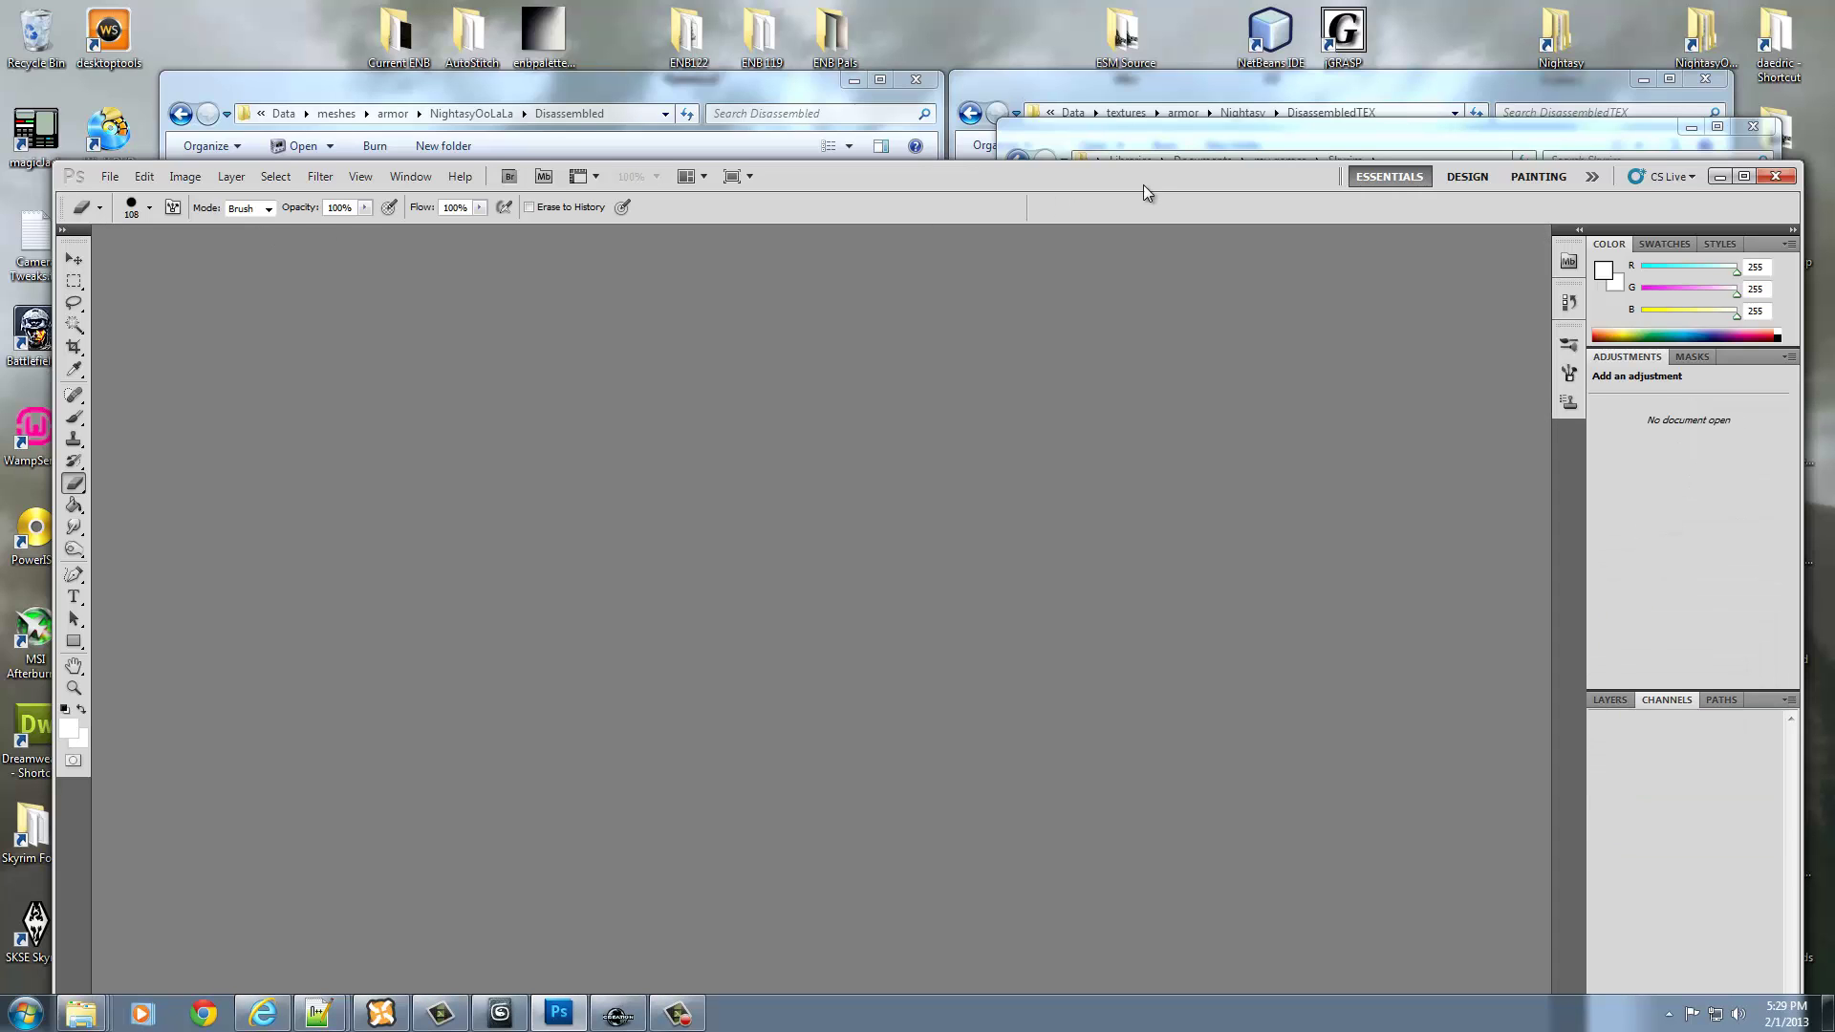
{"action": "left_click_drag", "start_coordinate": [1143, 185], "coordinate": [1169, 413]}
- Switch between the Disassembled meshes and DisassembledTEX folders and scroll through the textures
{"action": "left_click", "coordinate": [1209, 115]}
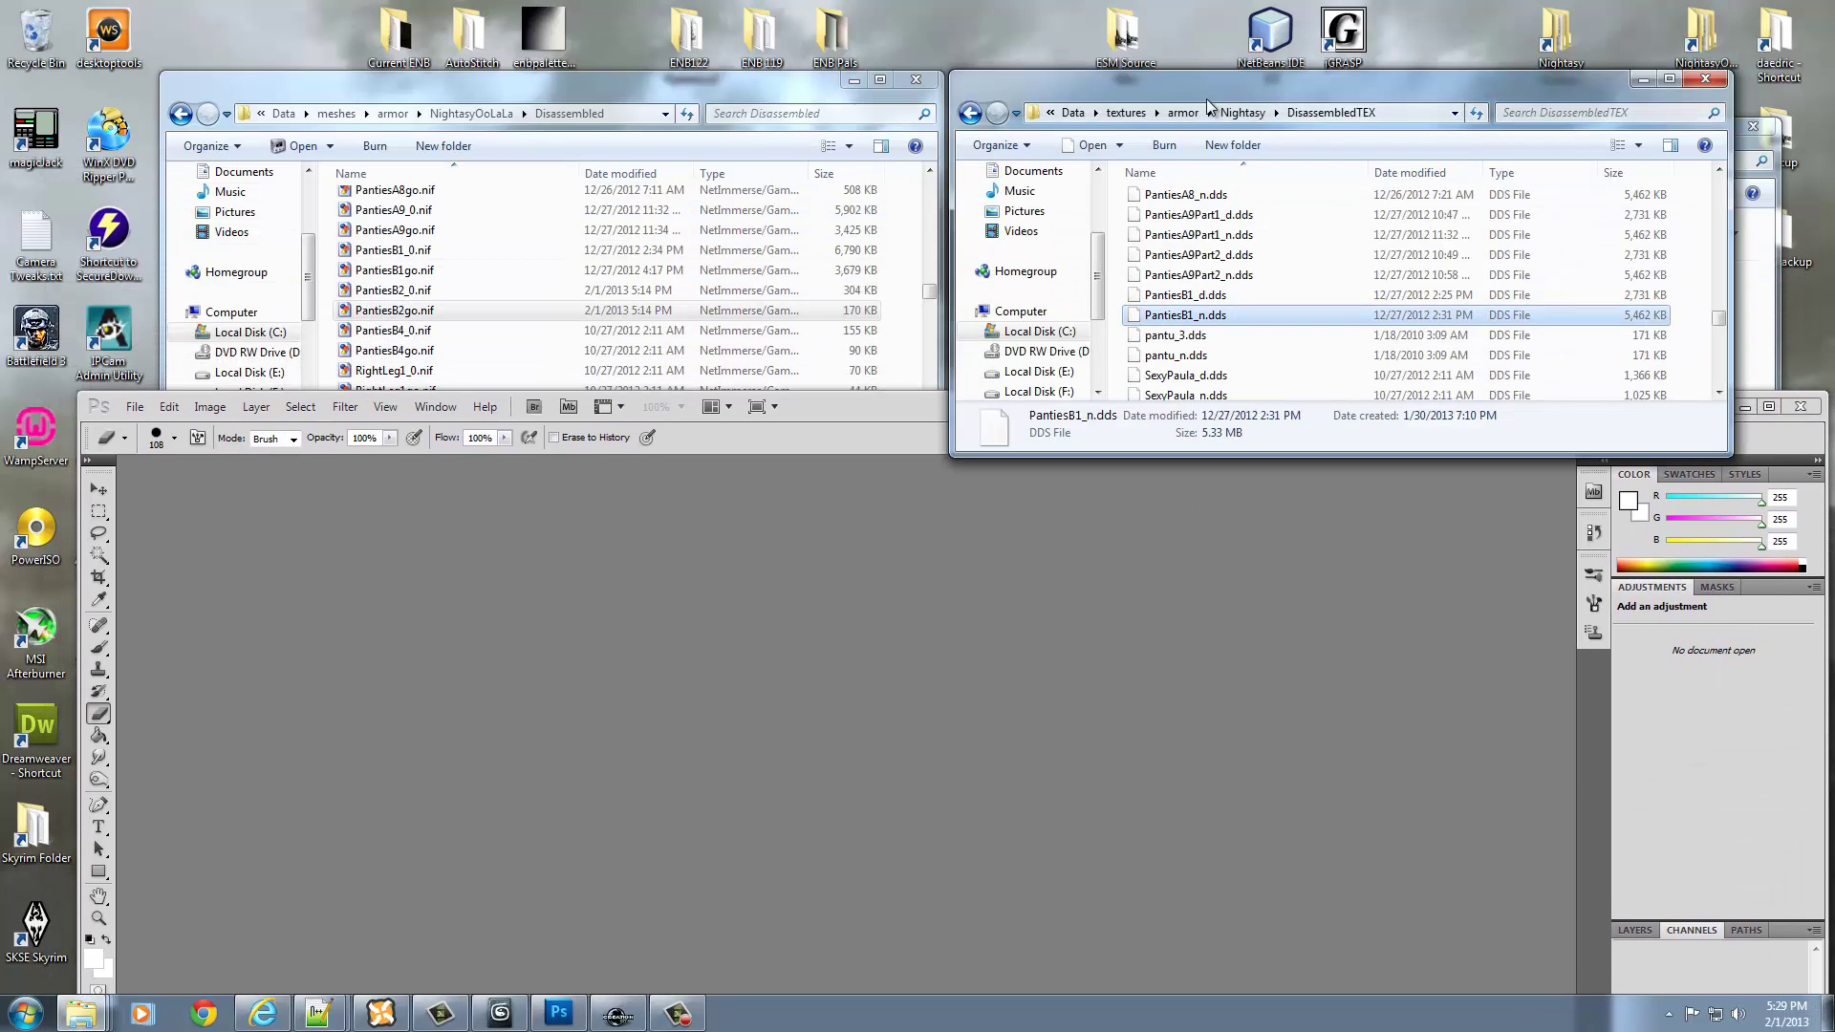
{"action": "left_click", "coordinate": [769, 89]}
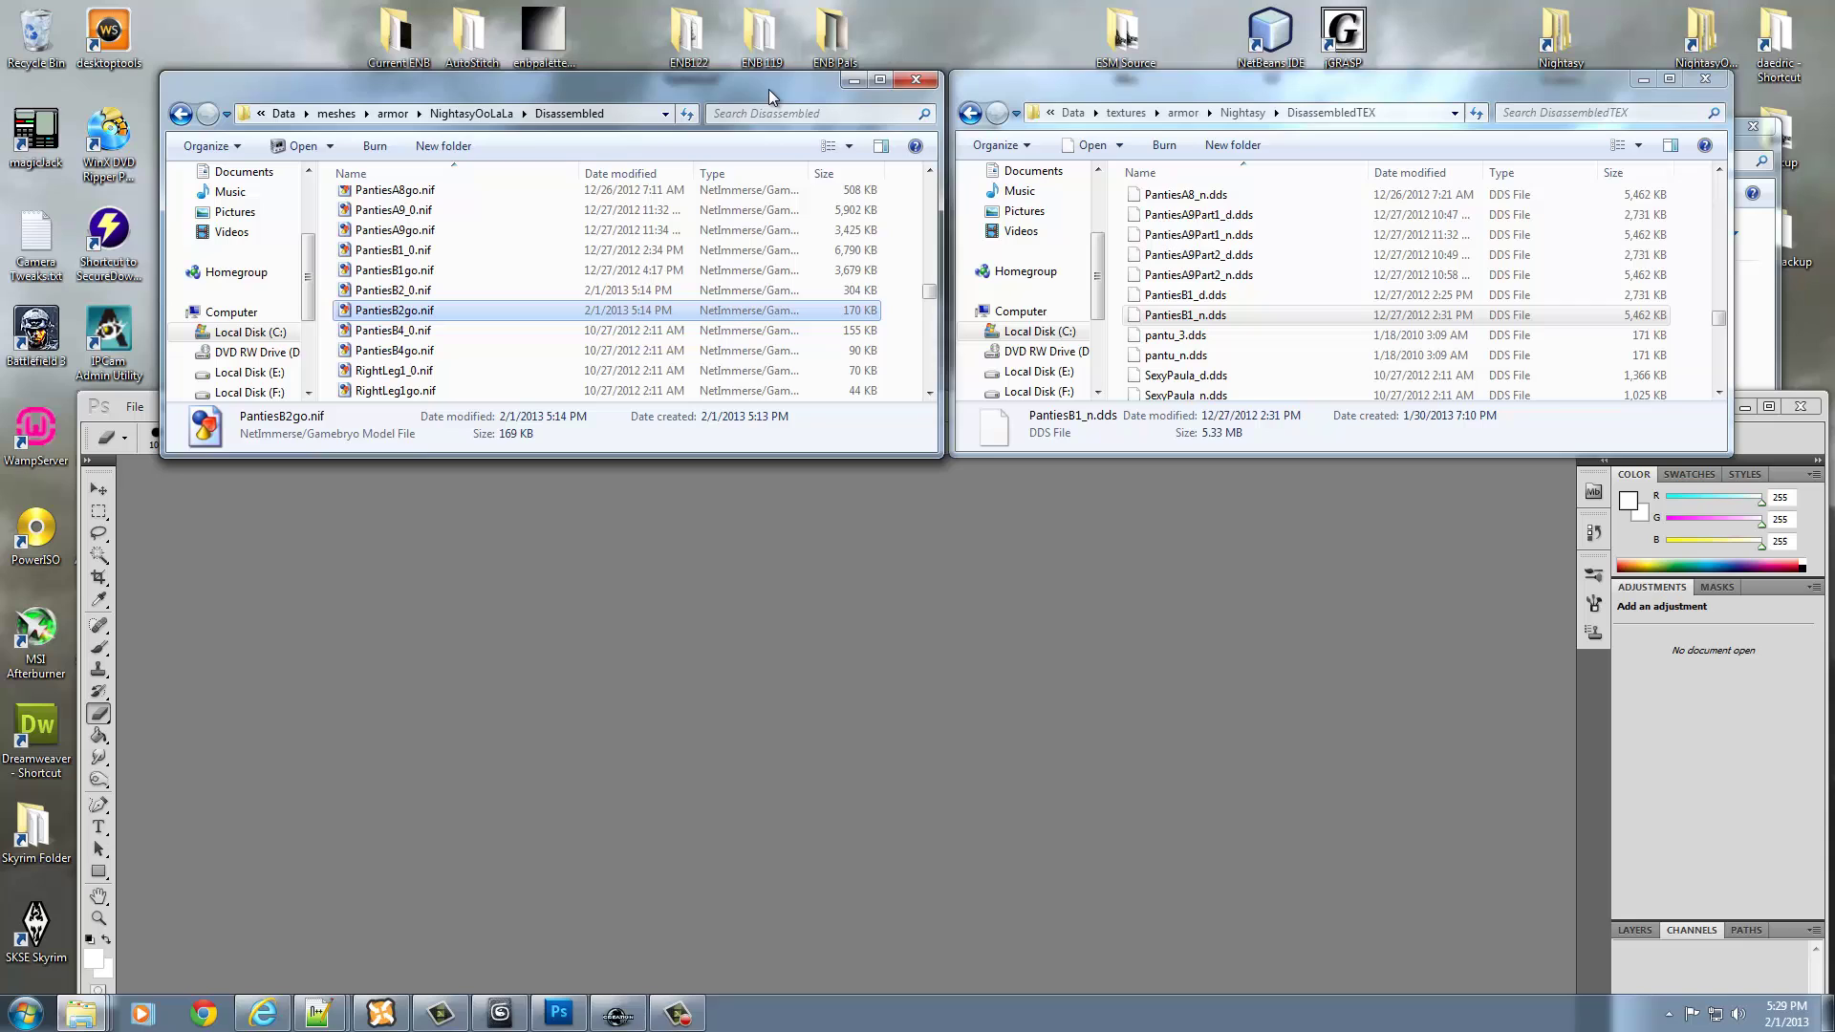
{"action": "left_click", "coordinate": [1187, 315]}
{"action": "scroll", "coordinate": [1192, 301], "scroll_direction": "up", "scroll_amount": 15}
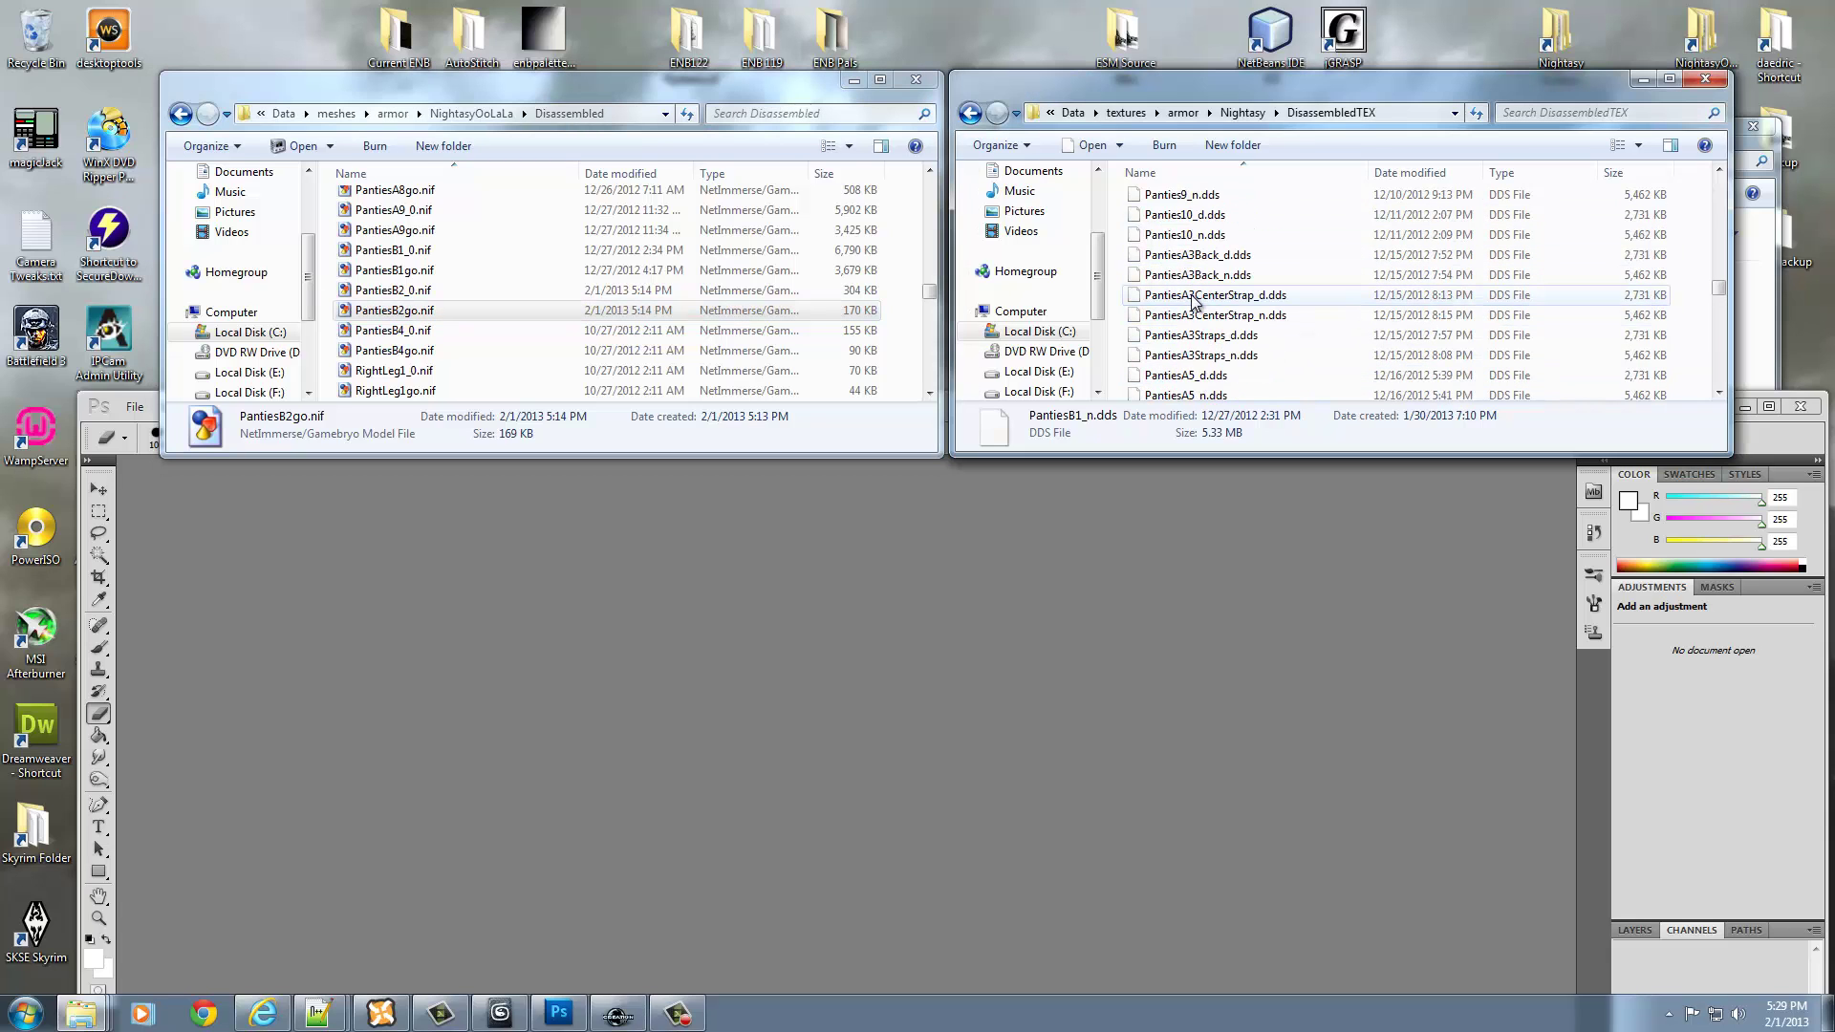
{"action": "scroll", "coordinate": [1192, 308], "scroll_direction": "up", "scroll_amount": 4}
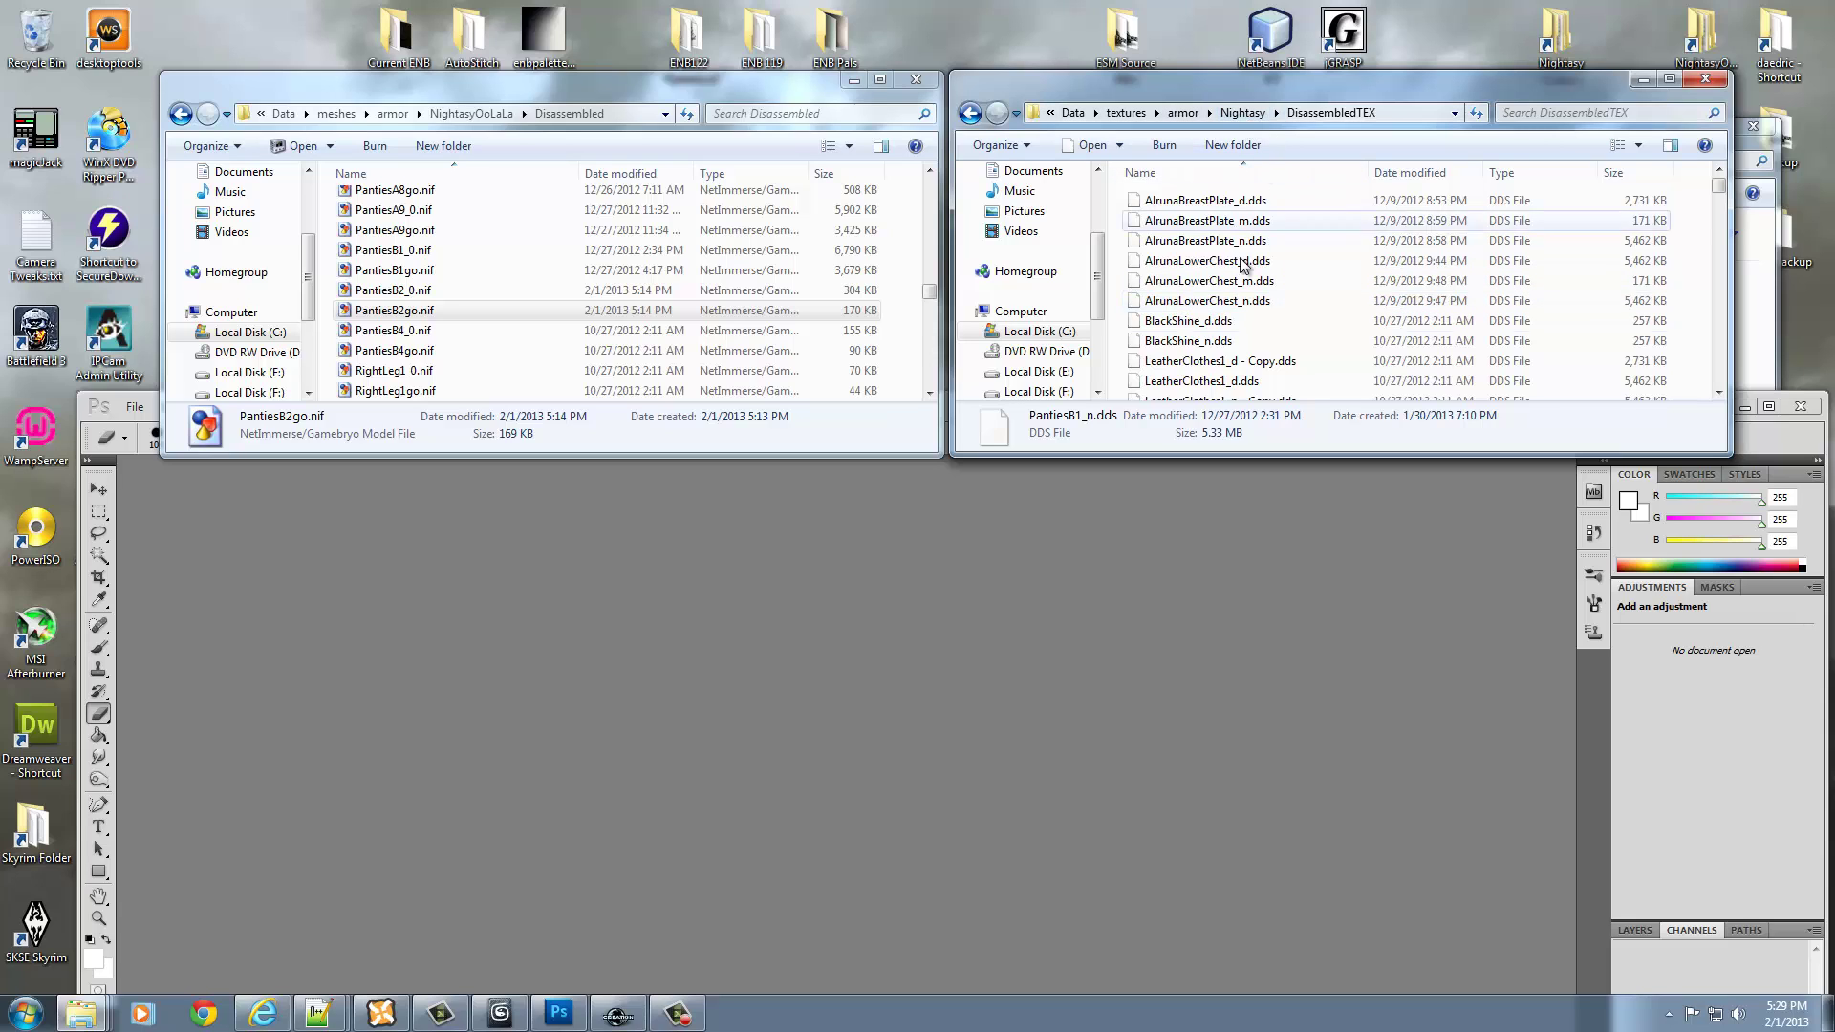
{"action": "scroll", "coordinate": [1230, 350], "scroll_direction": "down", "scroll_amount": 5}
{"action": "scroll", "coordinate": [1228, 349], "scroll_direction": "down", "scroll_amount": 15}
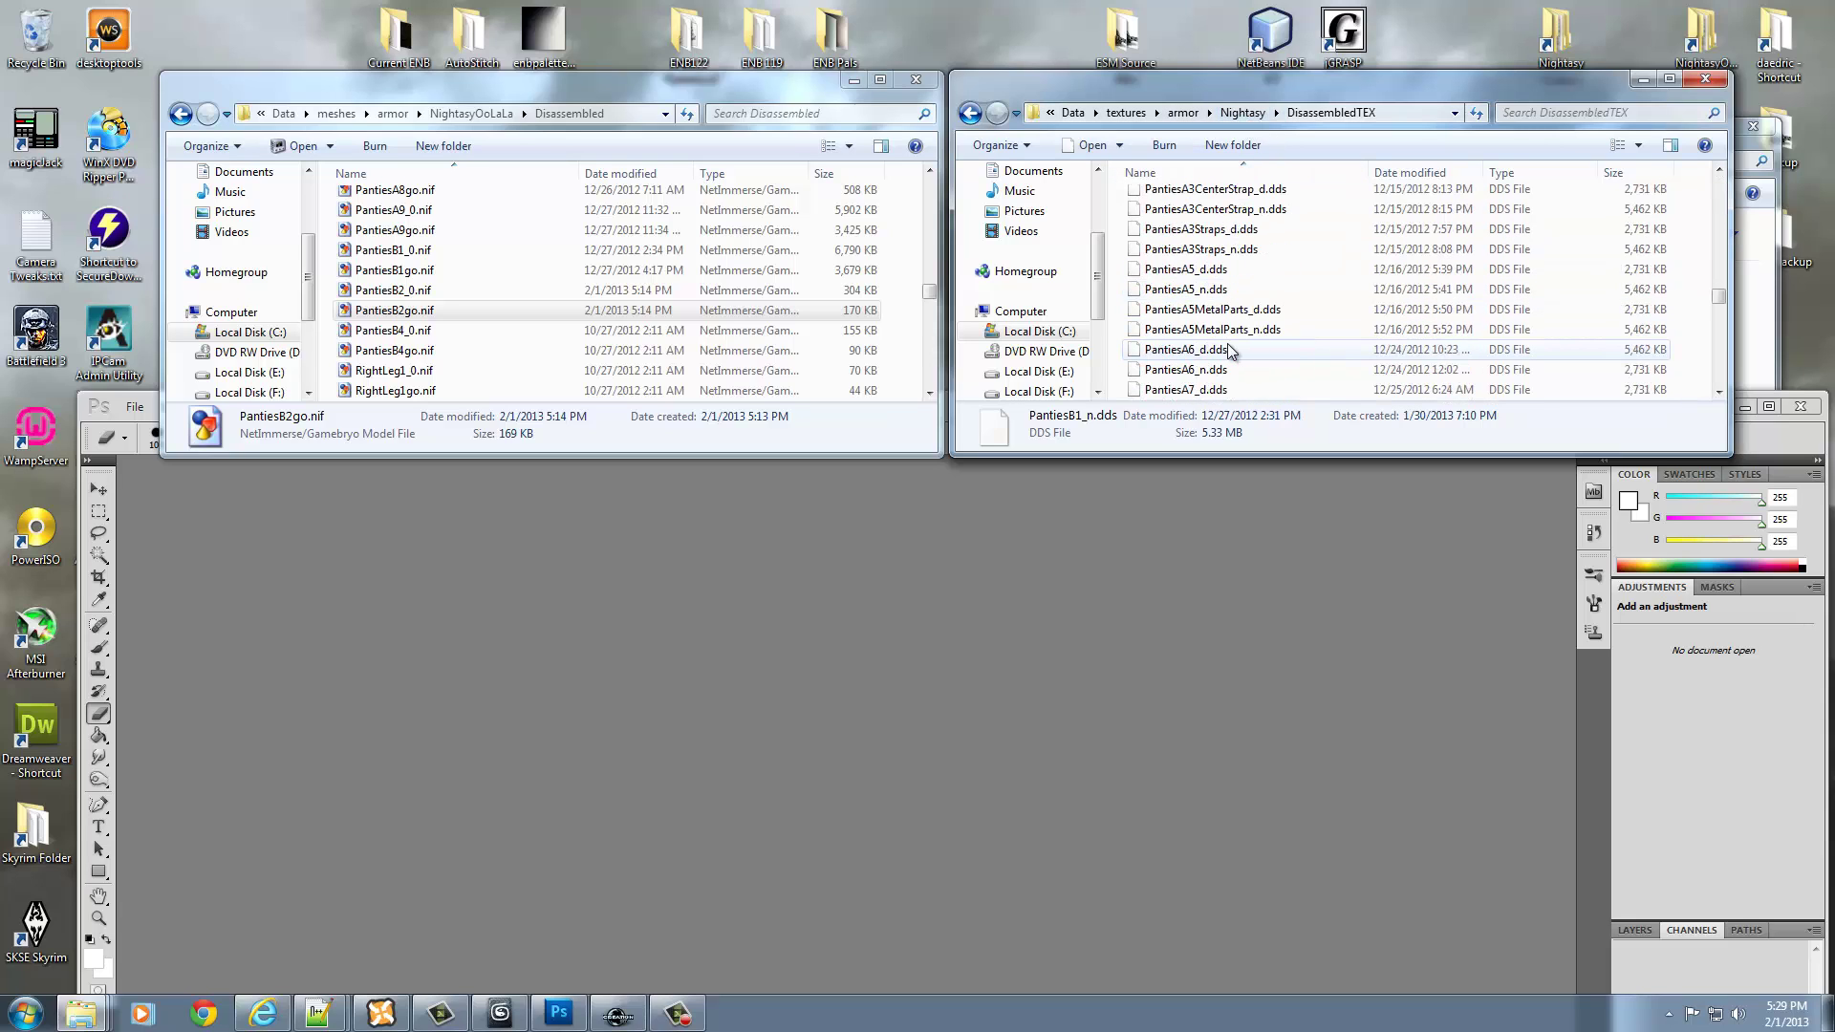
{"action": "scroll", "coordinate": [1228, 350], "scroll_direction": "up", "scroll_amount": 1}
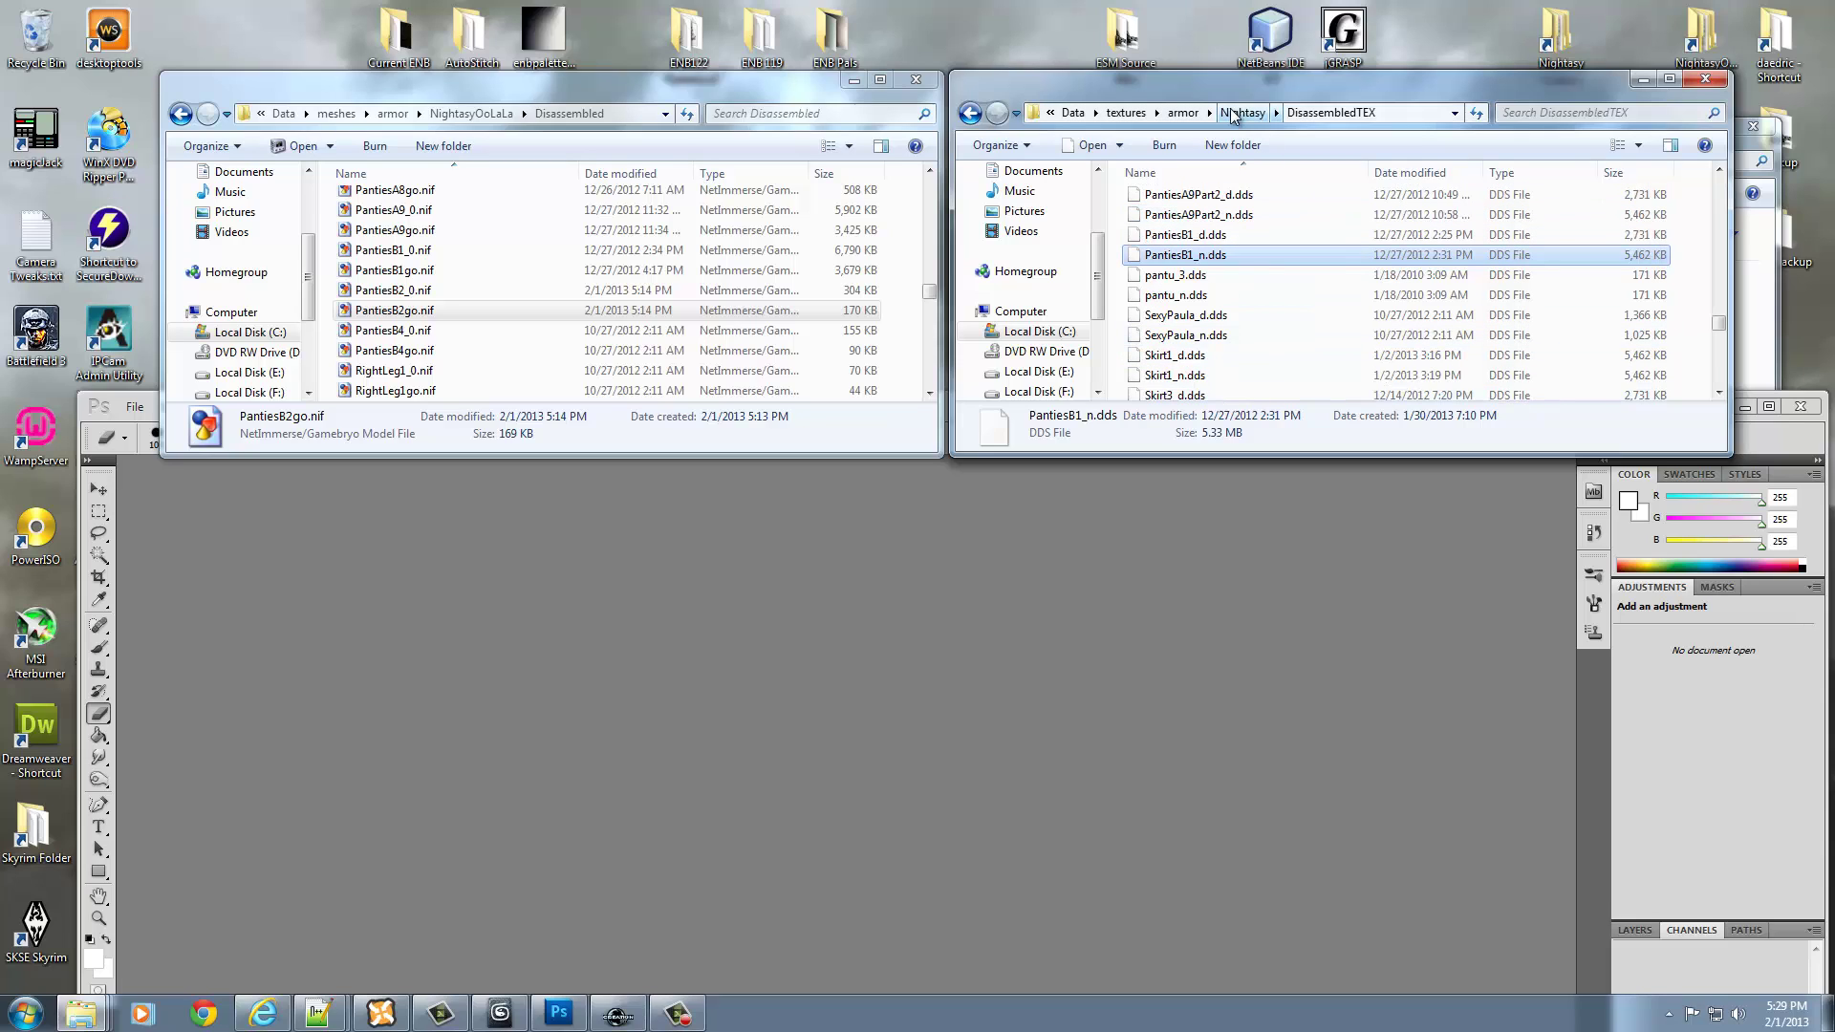
{"action": "scroll", "coordinate": [1252, 289], "scroll_direction": "down", "scroll_amount": 10}
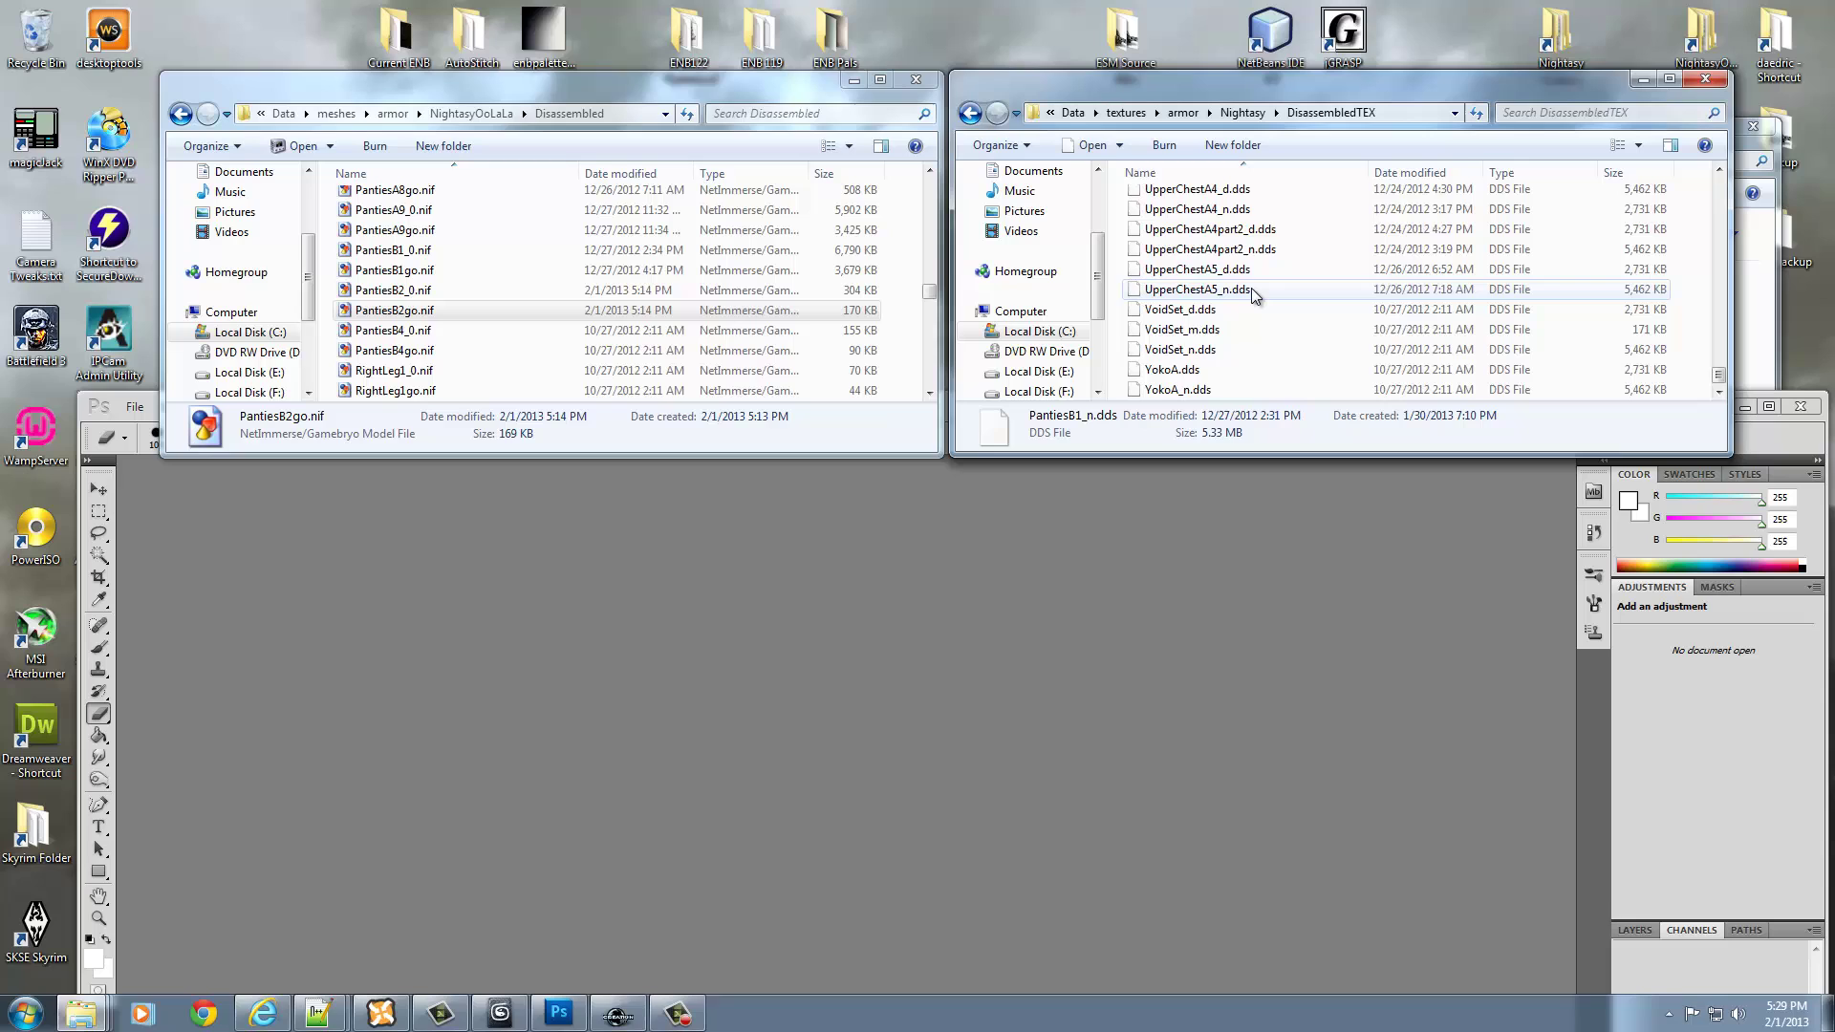
- Navigate to Nightasy's WhatToWear texture folder and select BanditZeroPanties_n.dds
{"action": "left_click", "coordinate": [1244, 113]}
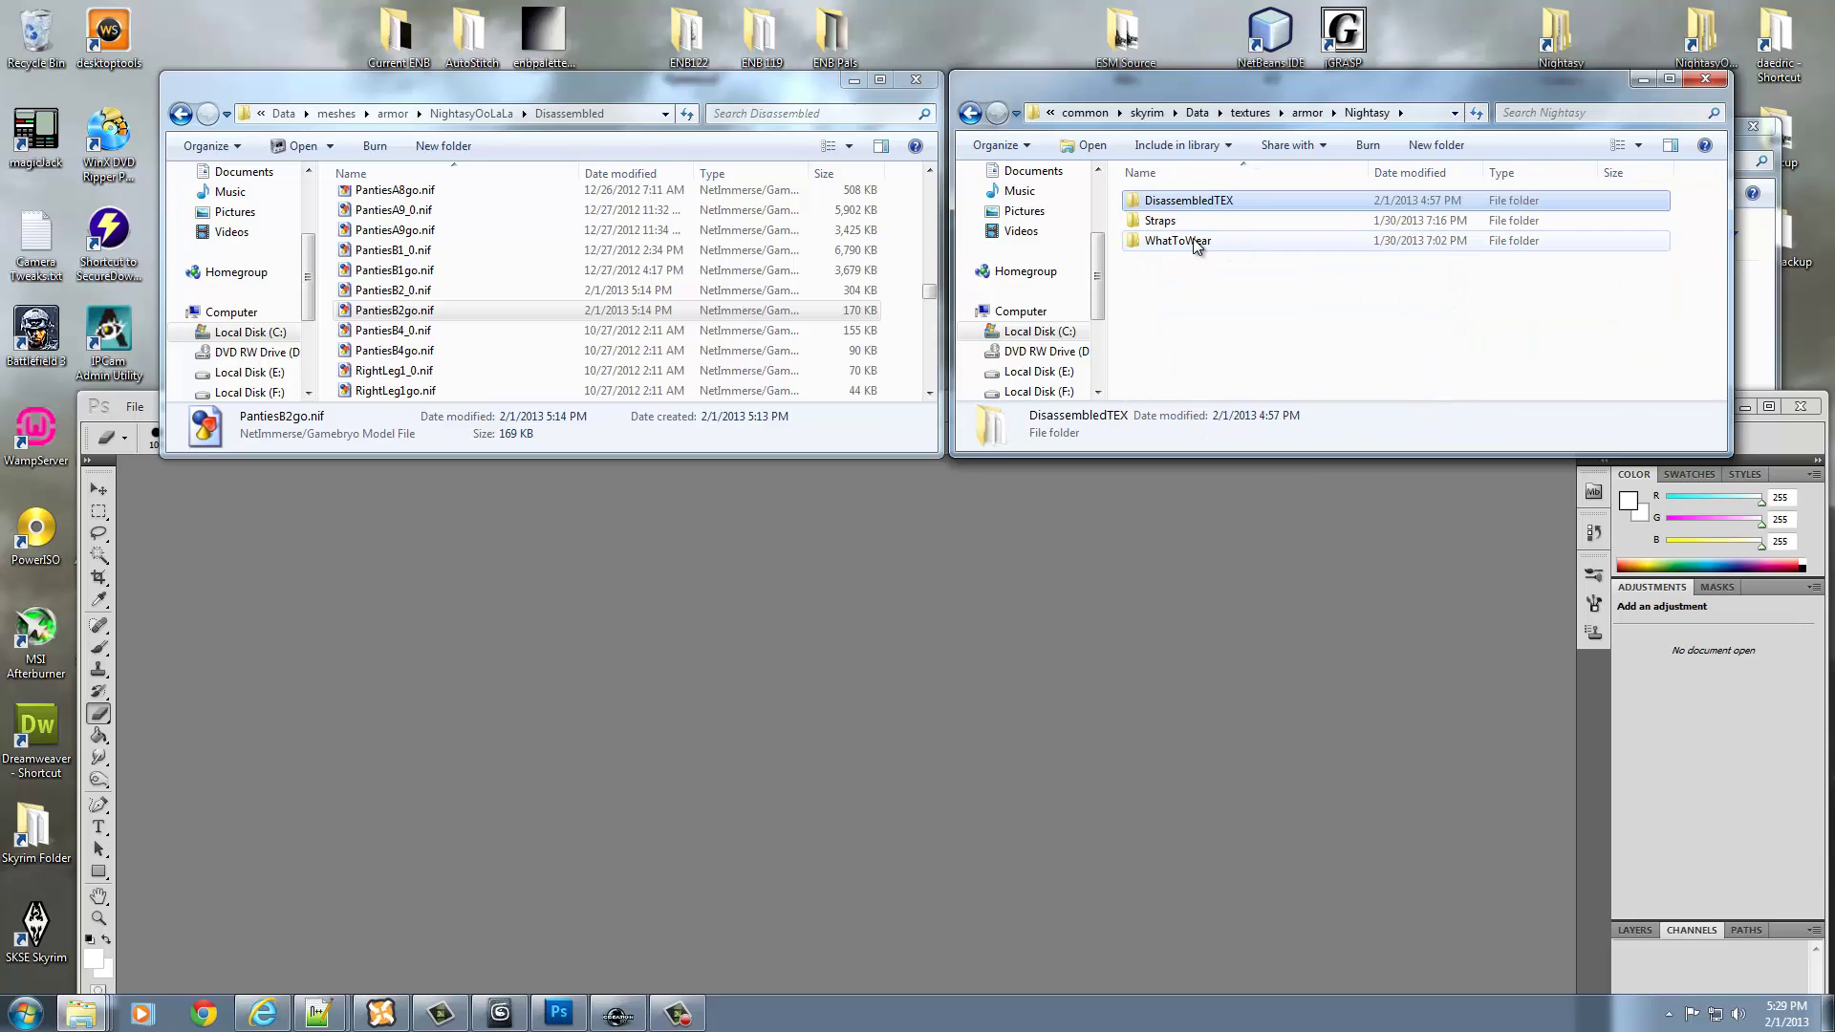
{"action": "left_click", "coordinate": [1302, 114]}
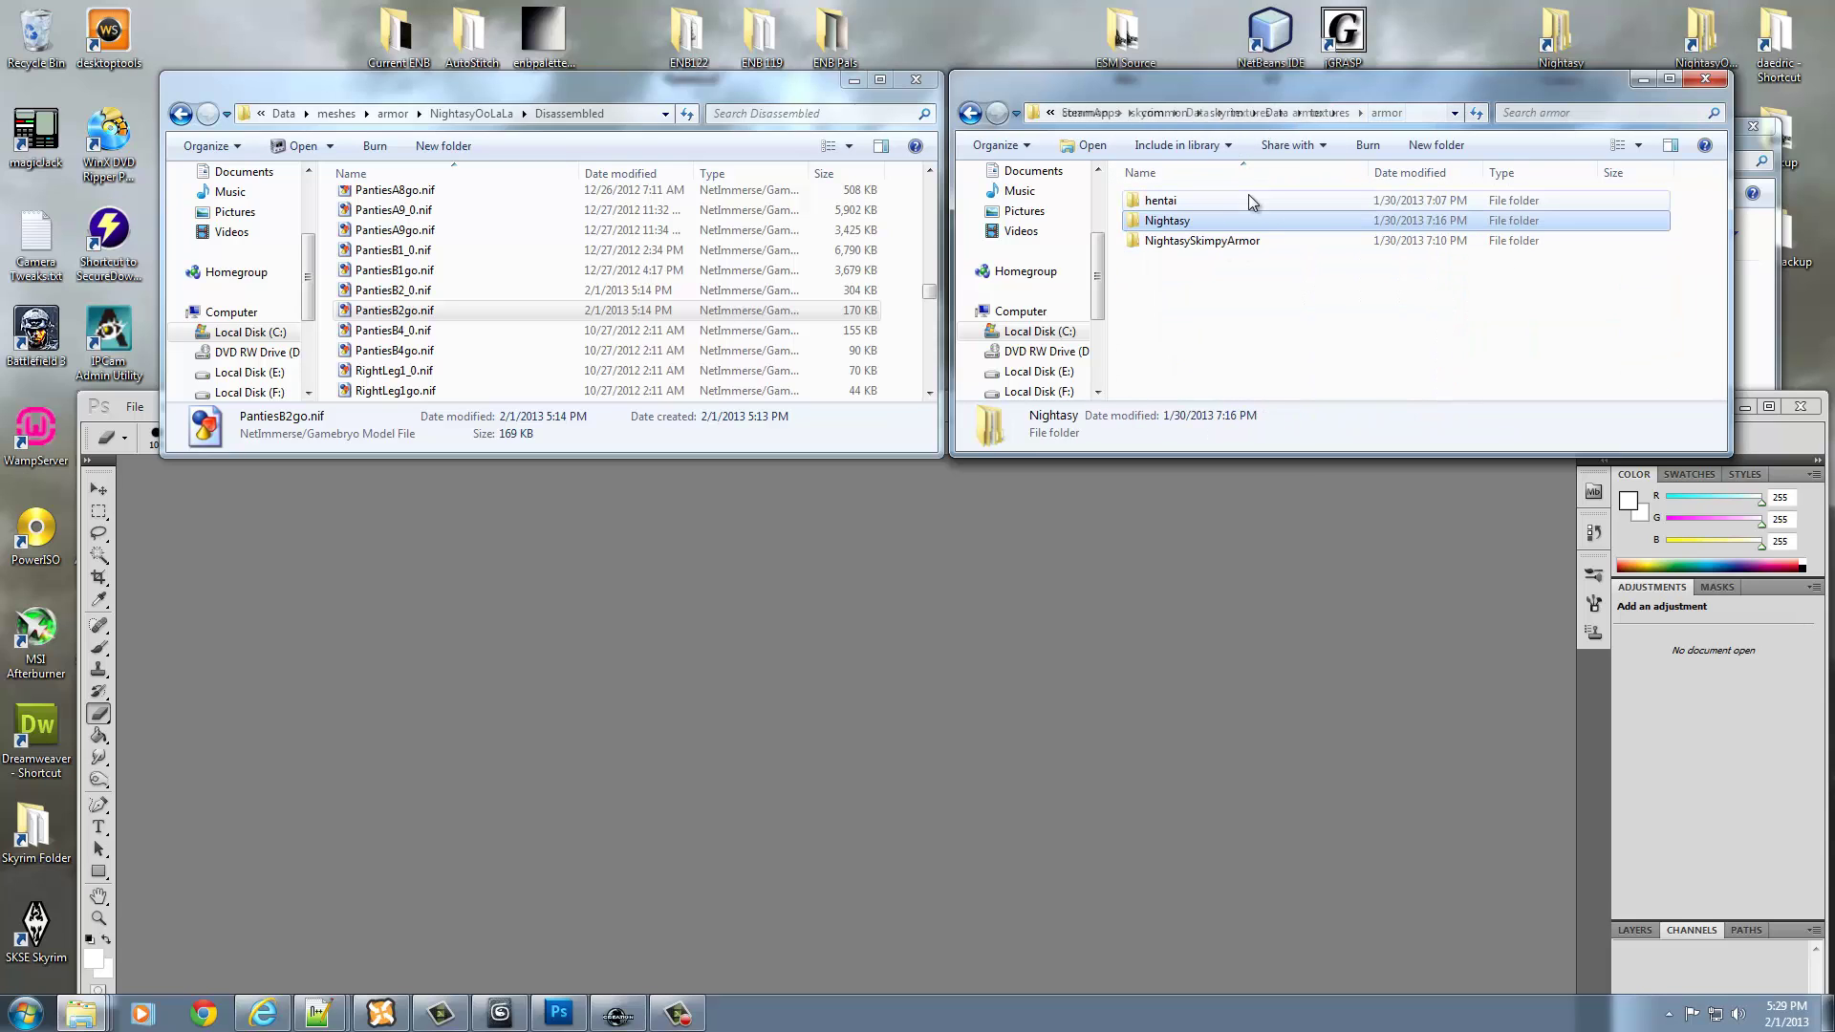
{"action": "double_click", "coordinate": [1167, 225]}
{"action": "double_click", "coordinate": [1176, 241]}
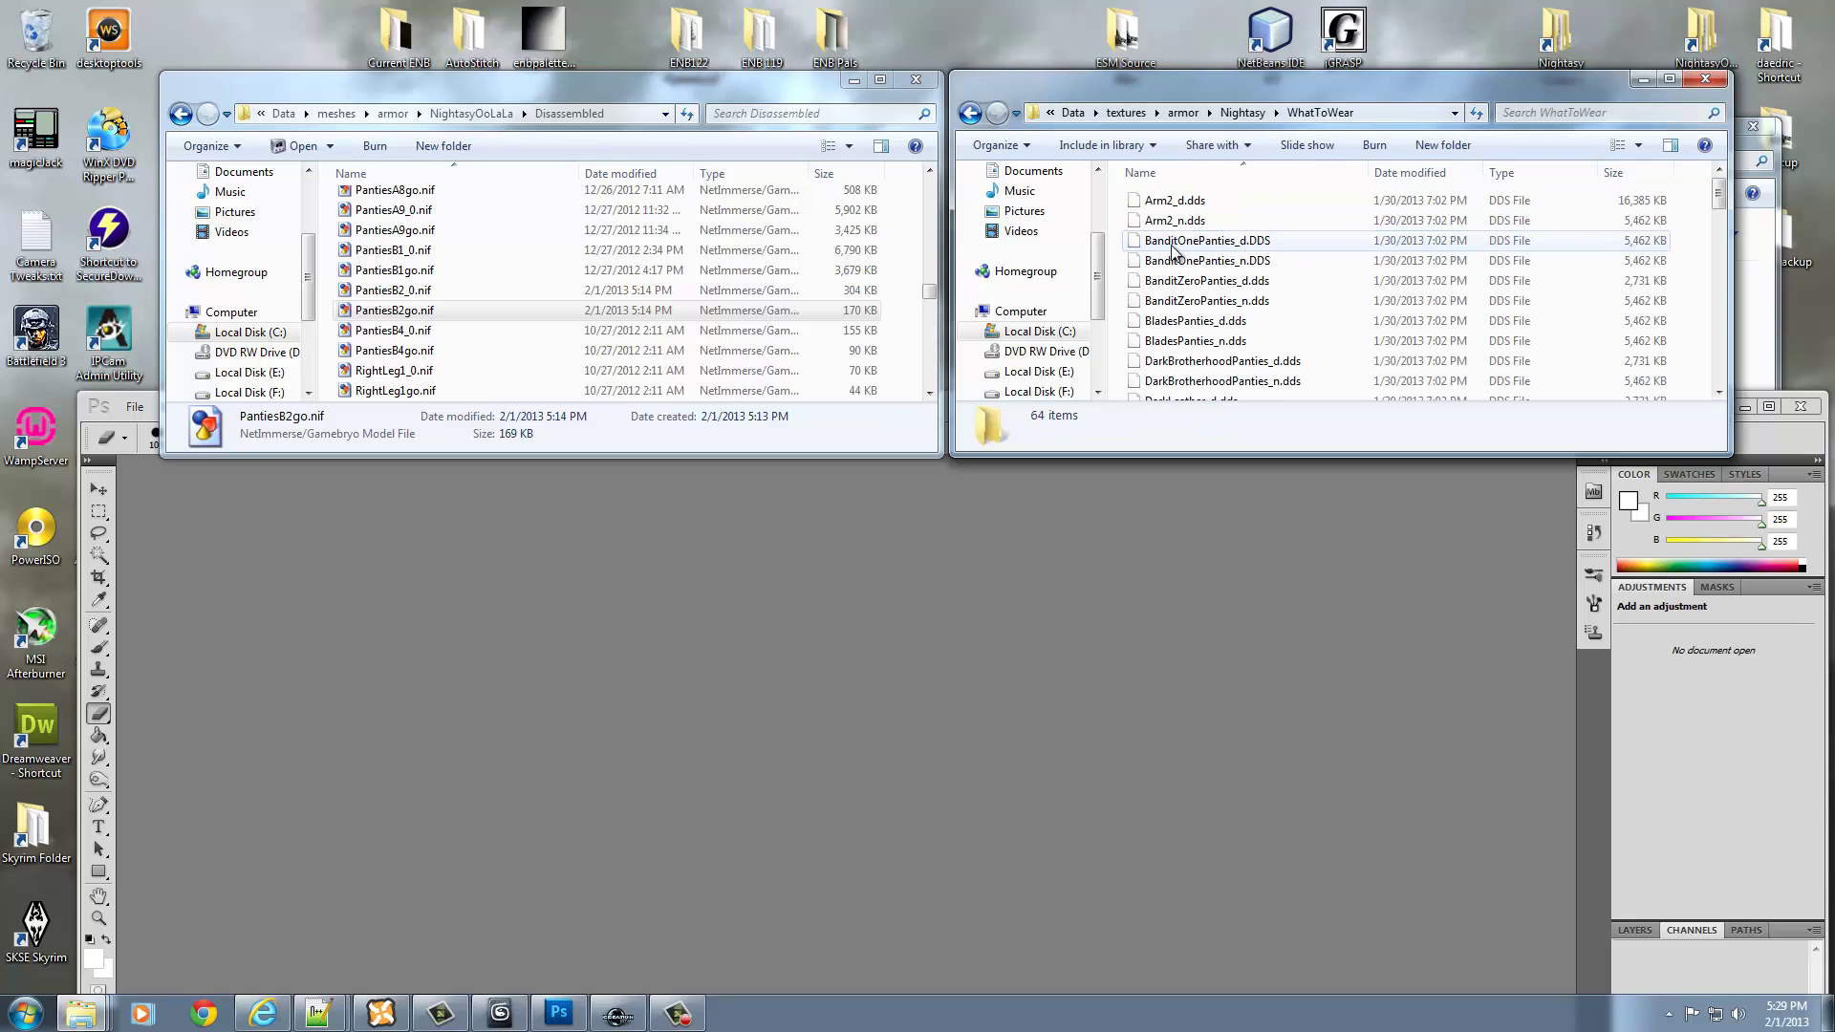
{"action": "left_click", "coordinate": [1206, 341]}
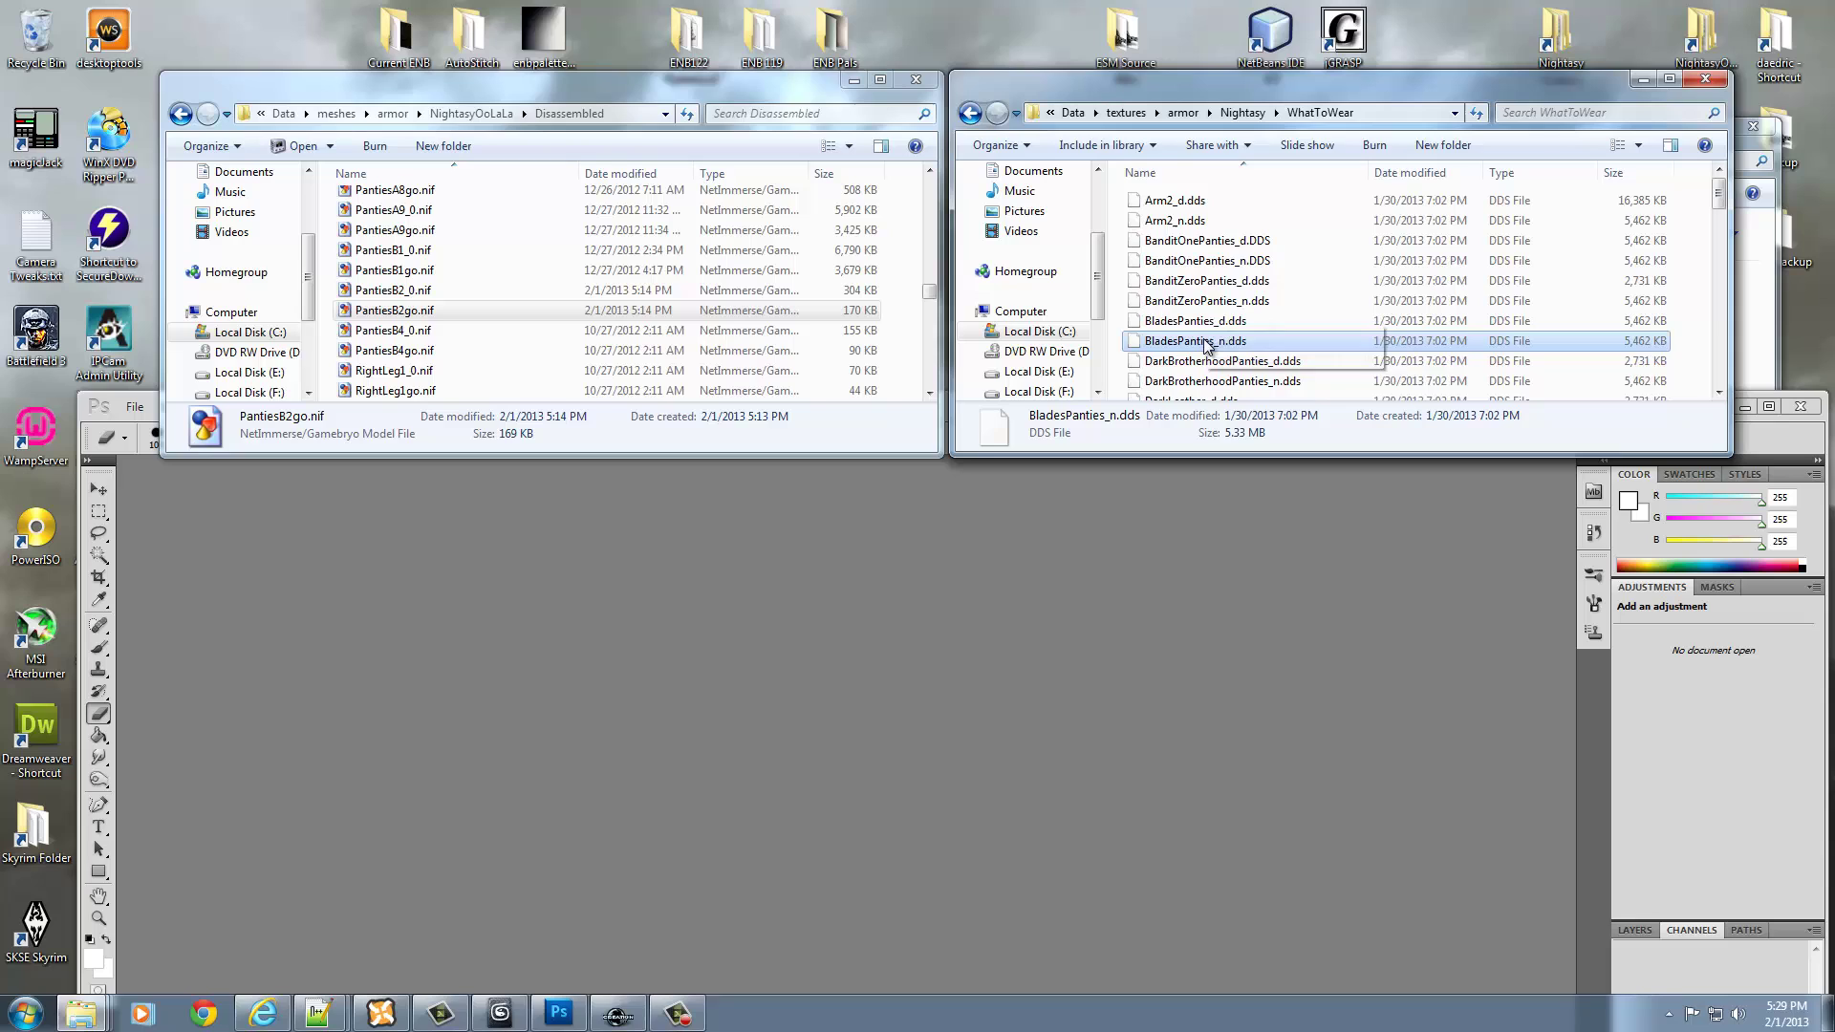
{"action": "scroll", "coordinate": [1206, 344], "scroll_direction": "down", "scroll_amount": 1}
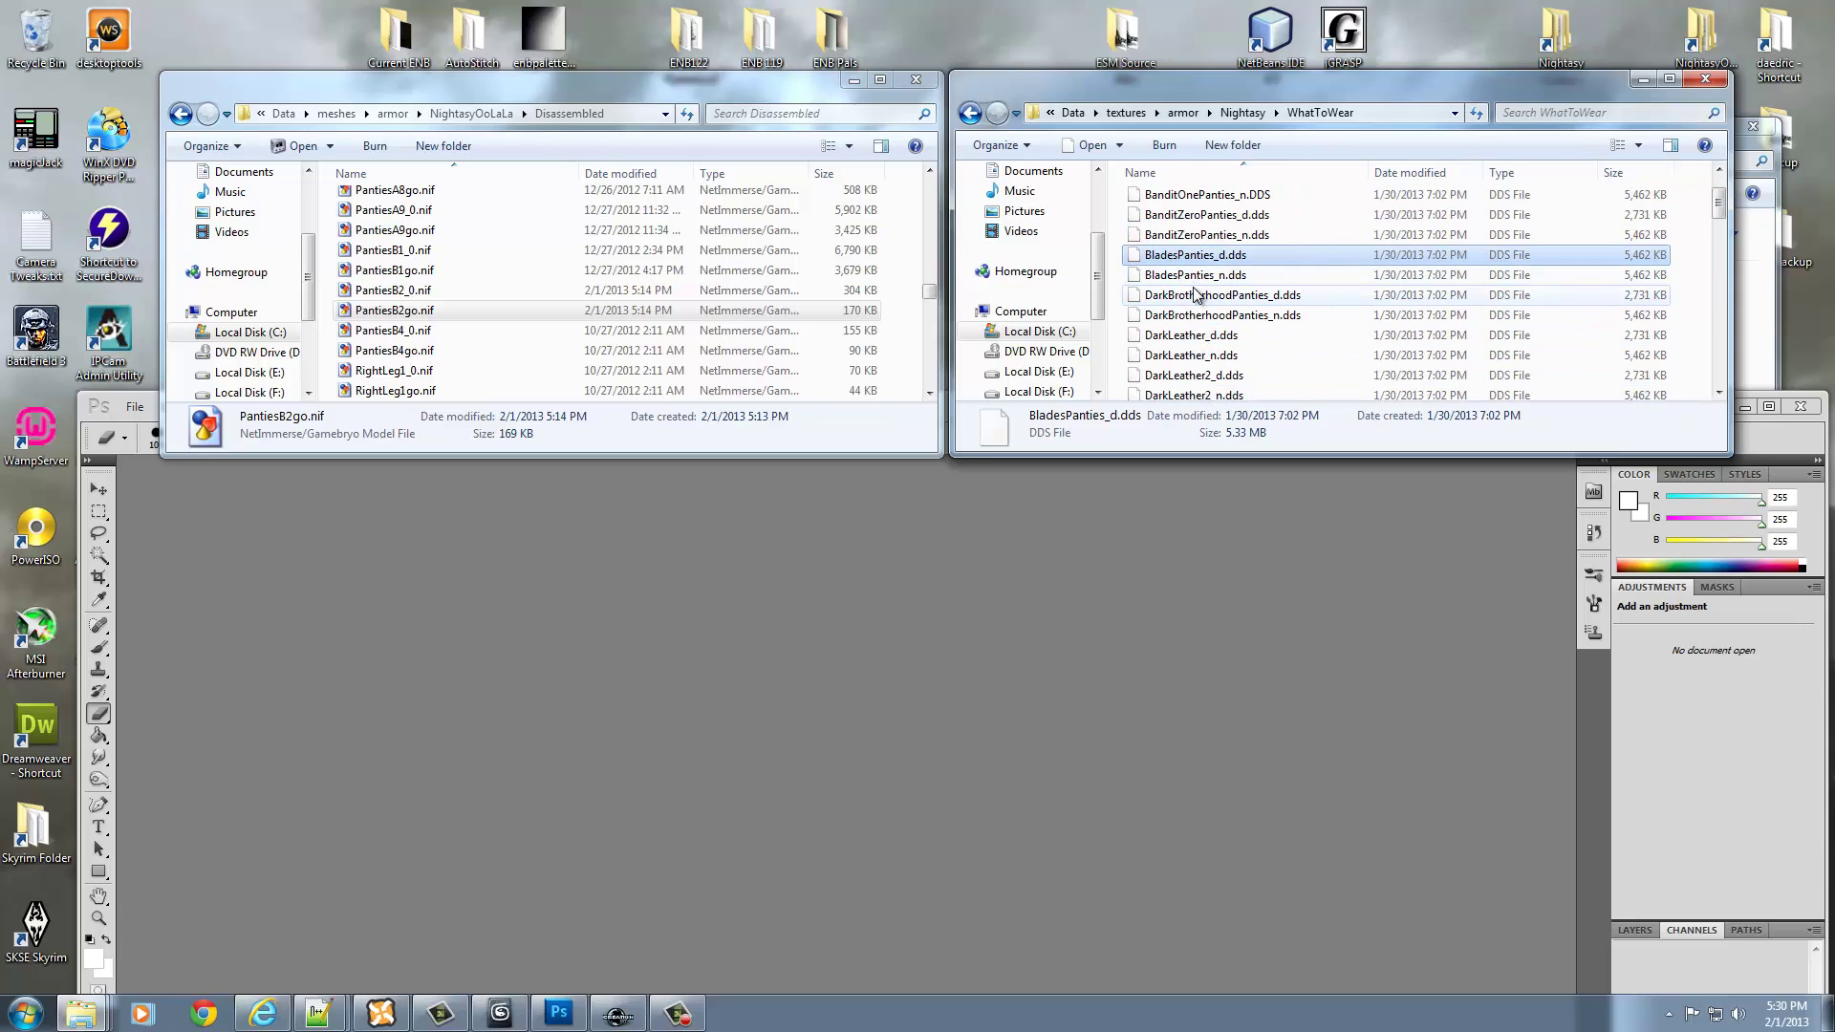
{"action": "scroll", "coordinate": [1195, 285], "scroll_direction": "up", "scroll_amount": 1}
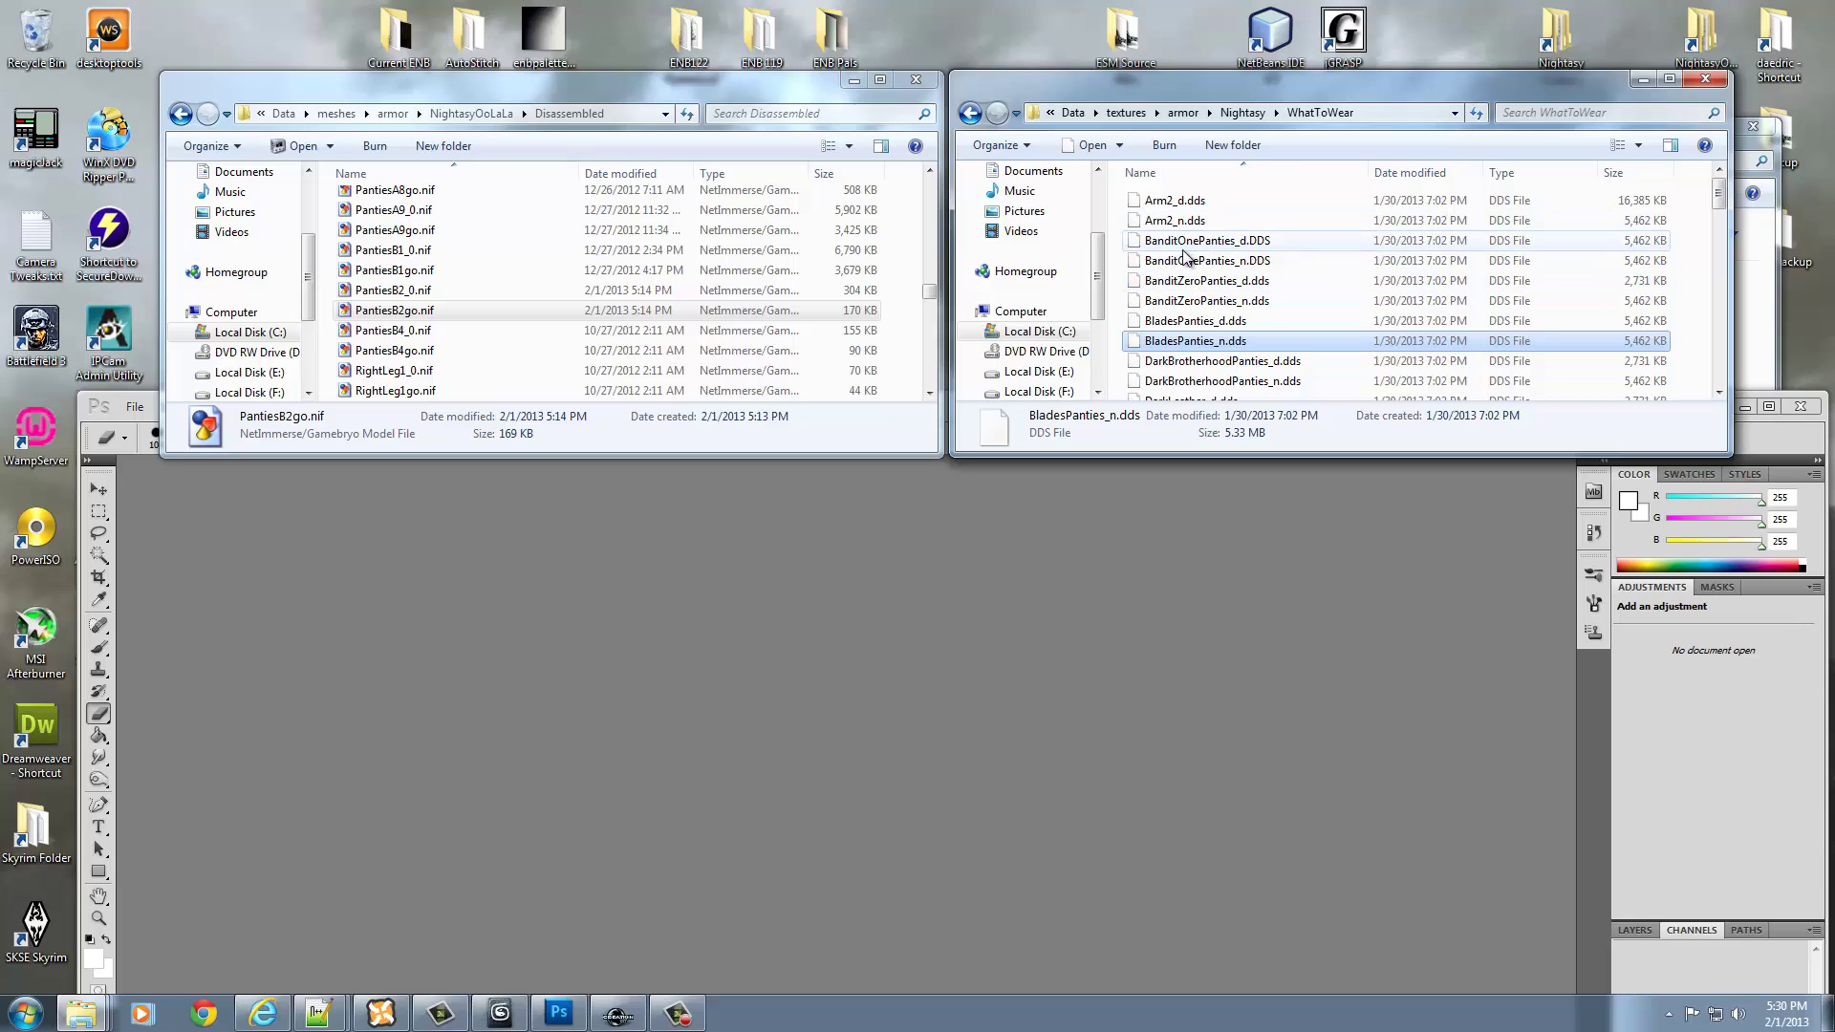
{"action": "left_click", "coordinate": [1190, 303]}
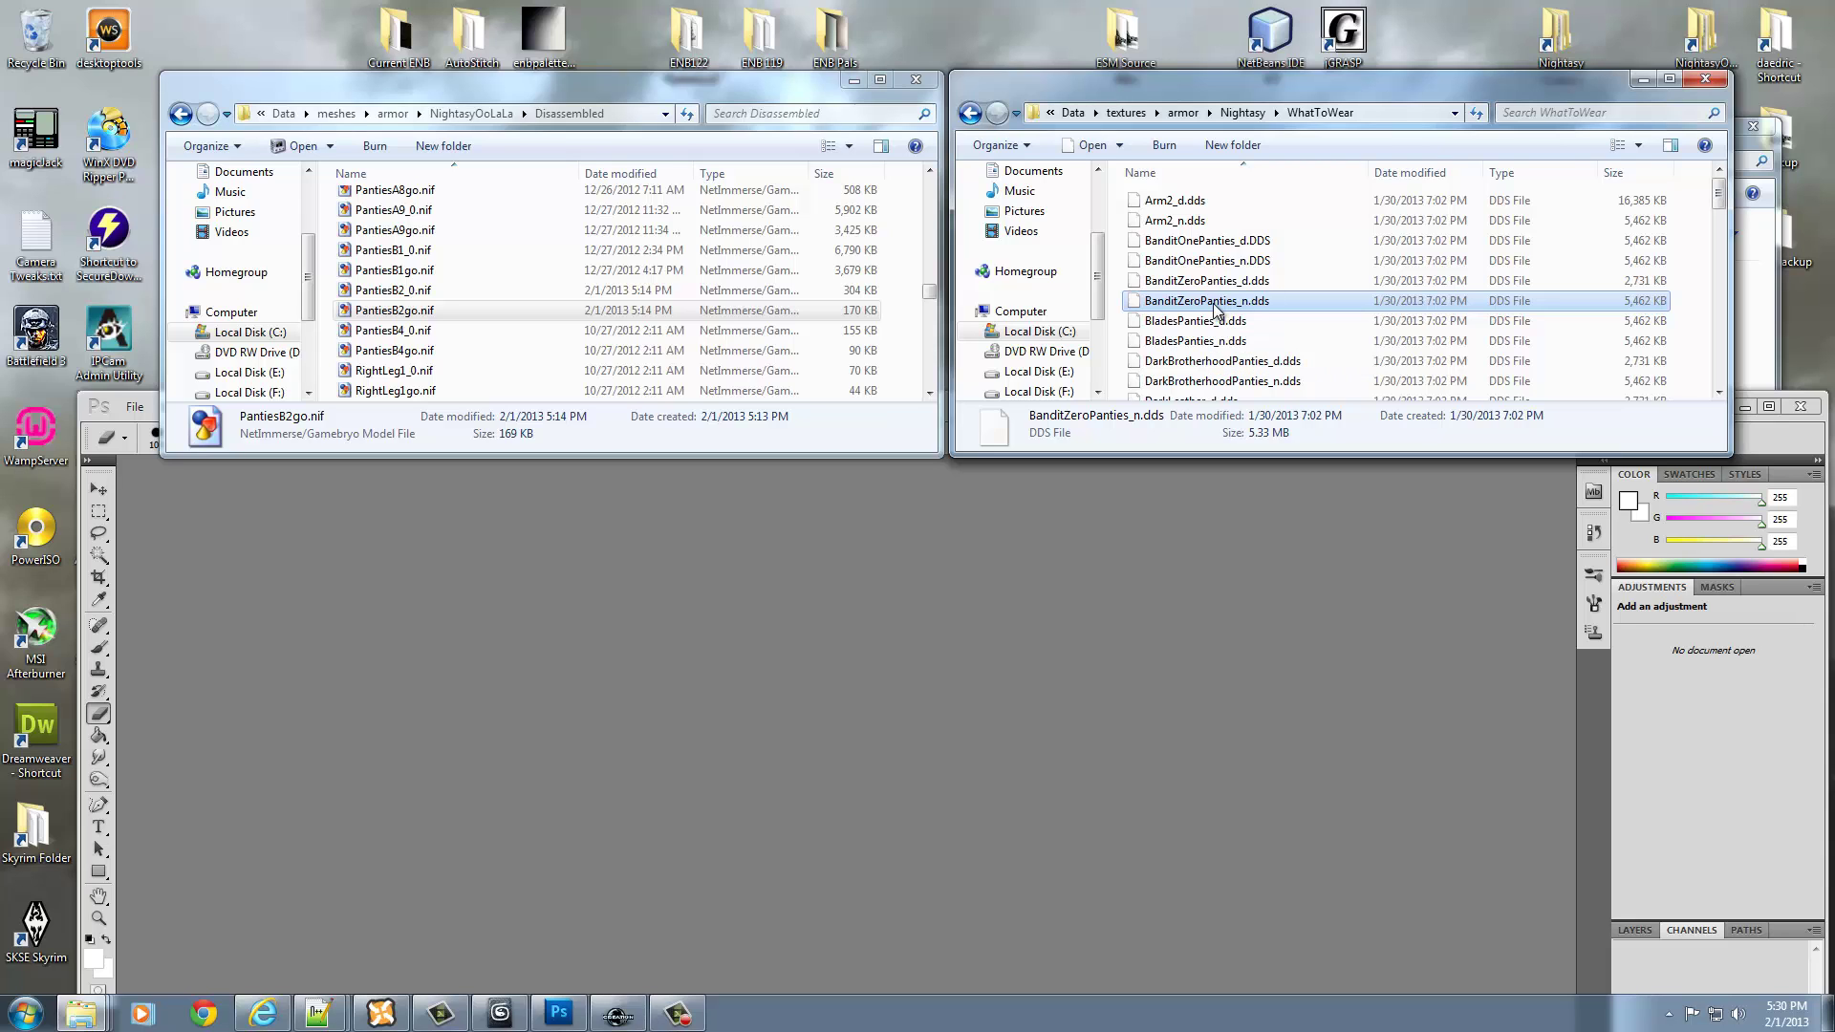
- Open BanditZeroPanties_n.dds in Photoshop with the default DDS import settings and reposition the window
{"action": "left_click_drag", "start_coordinate": [1216, 311], "coordinate": [824, 722]}
{"action": "left_click", "coordinate": [1037, 818]}
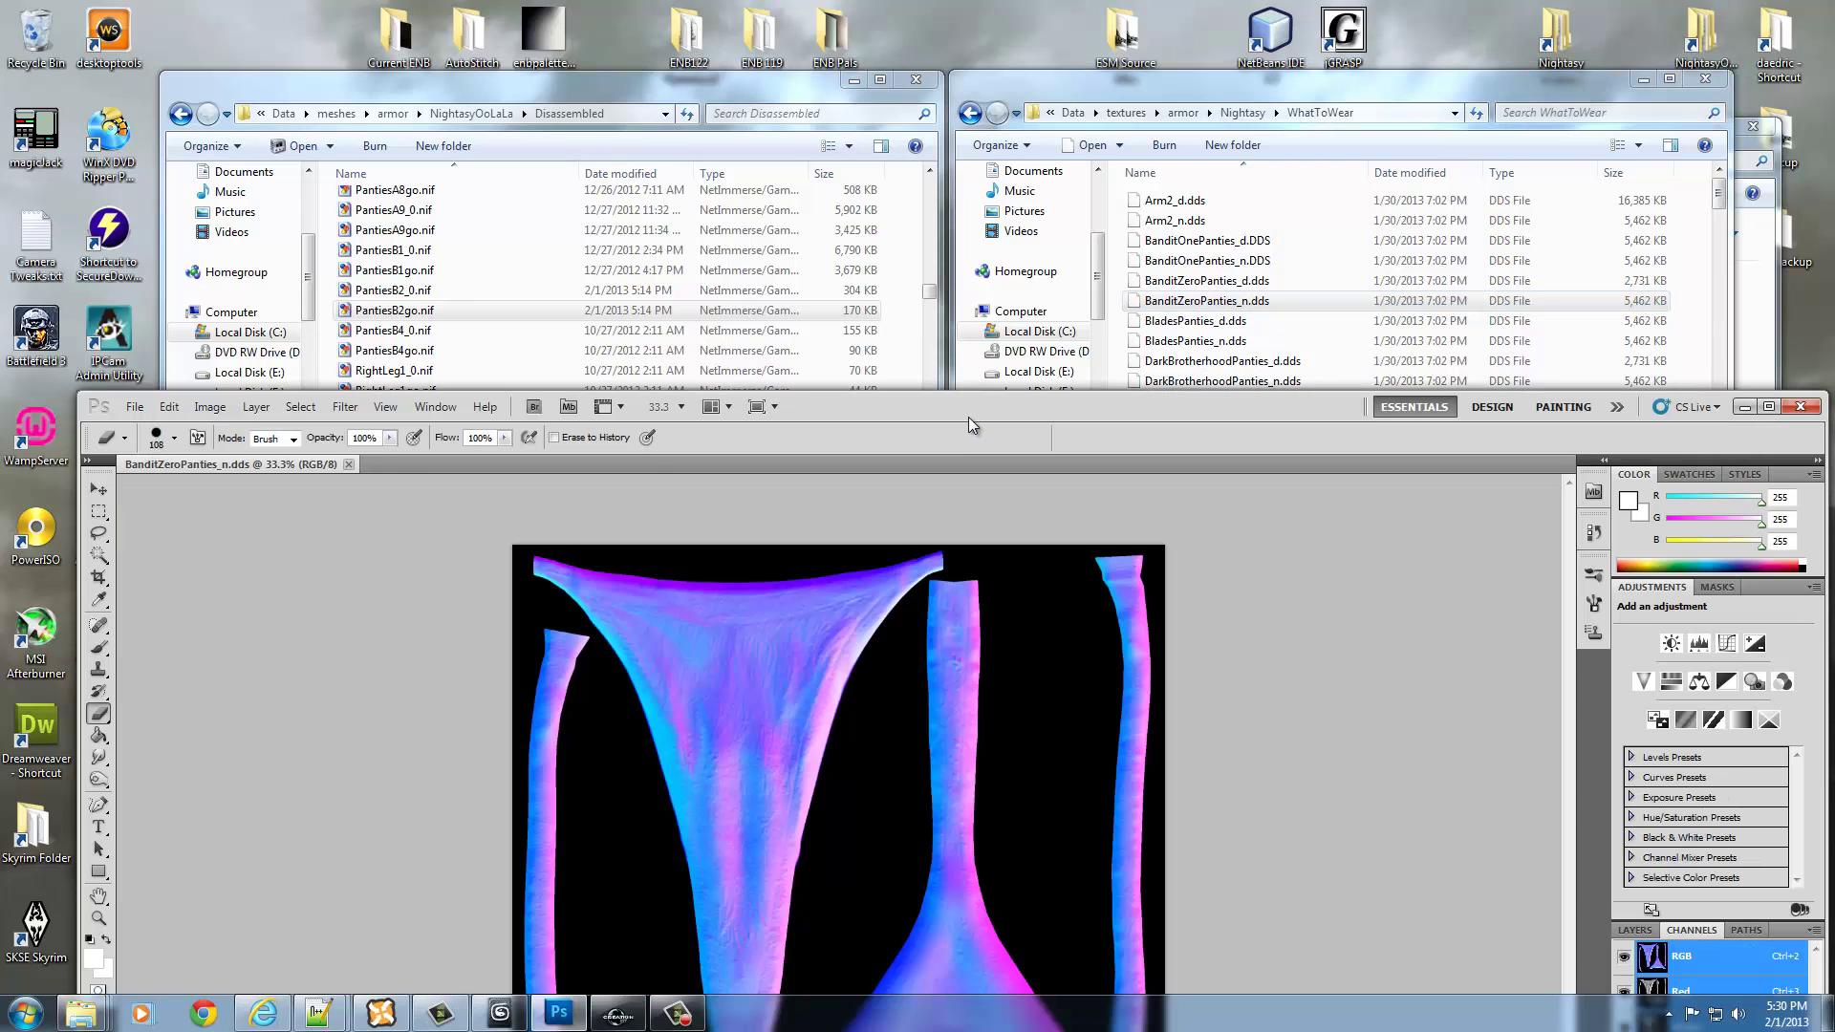
{"action": "left_click_drag", "start_coordinate": [965, 398], "coordinate": [950, 151]}
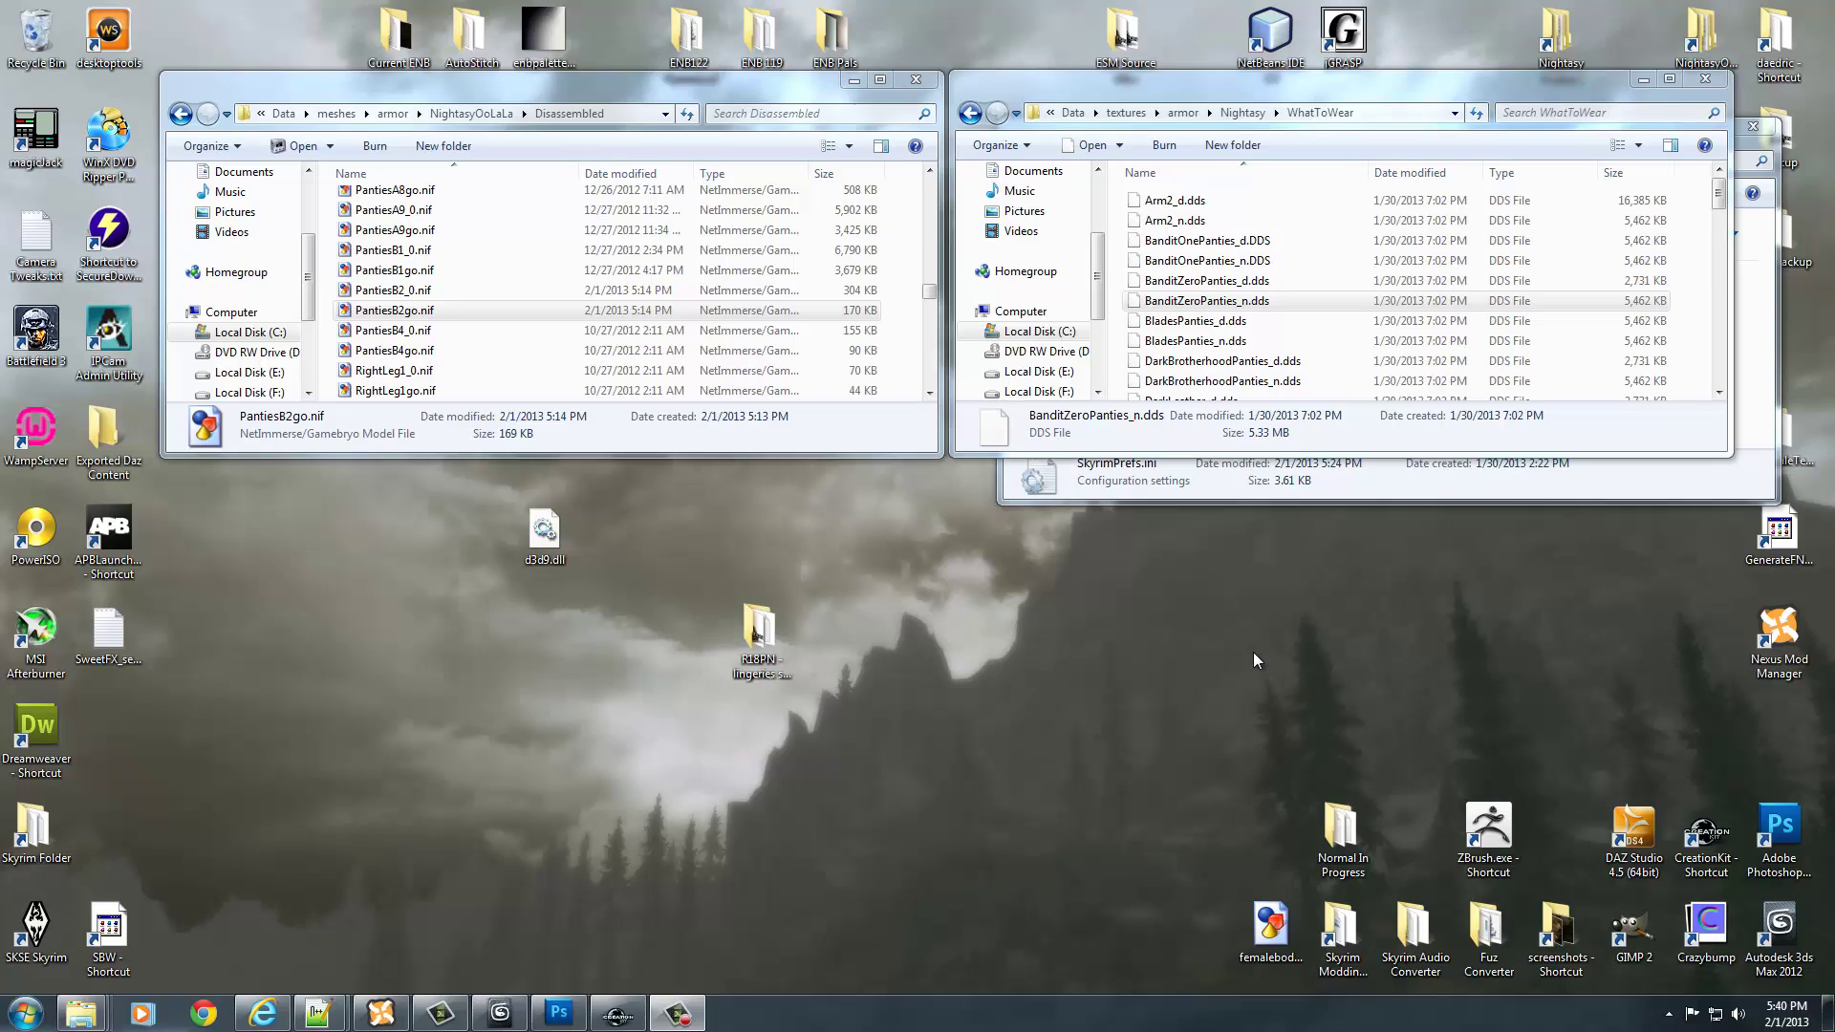
{"action": "left_click", "coordinate": [1510, 824]}
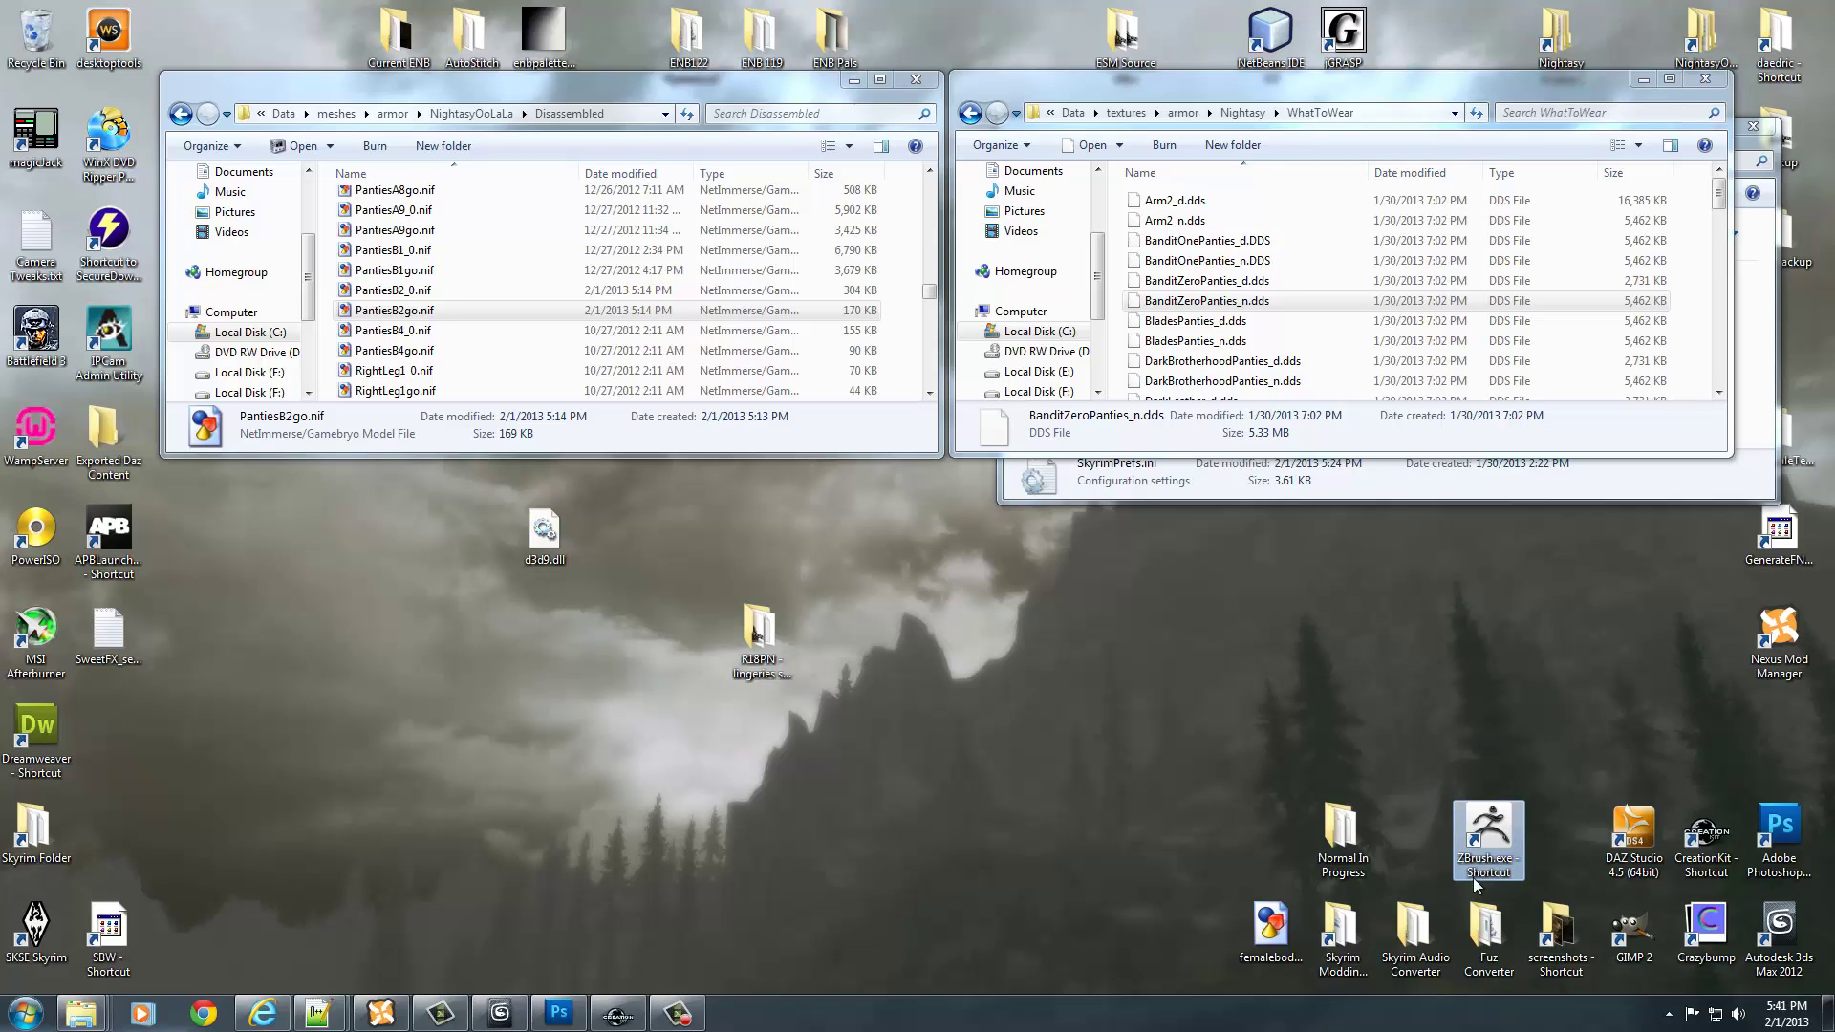
{"action": "left_click", "coordinate": [1411, 676]}
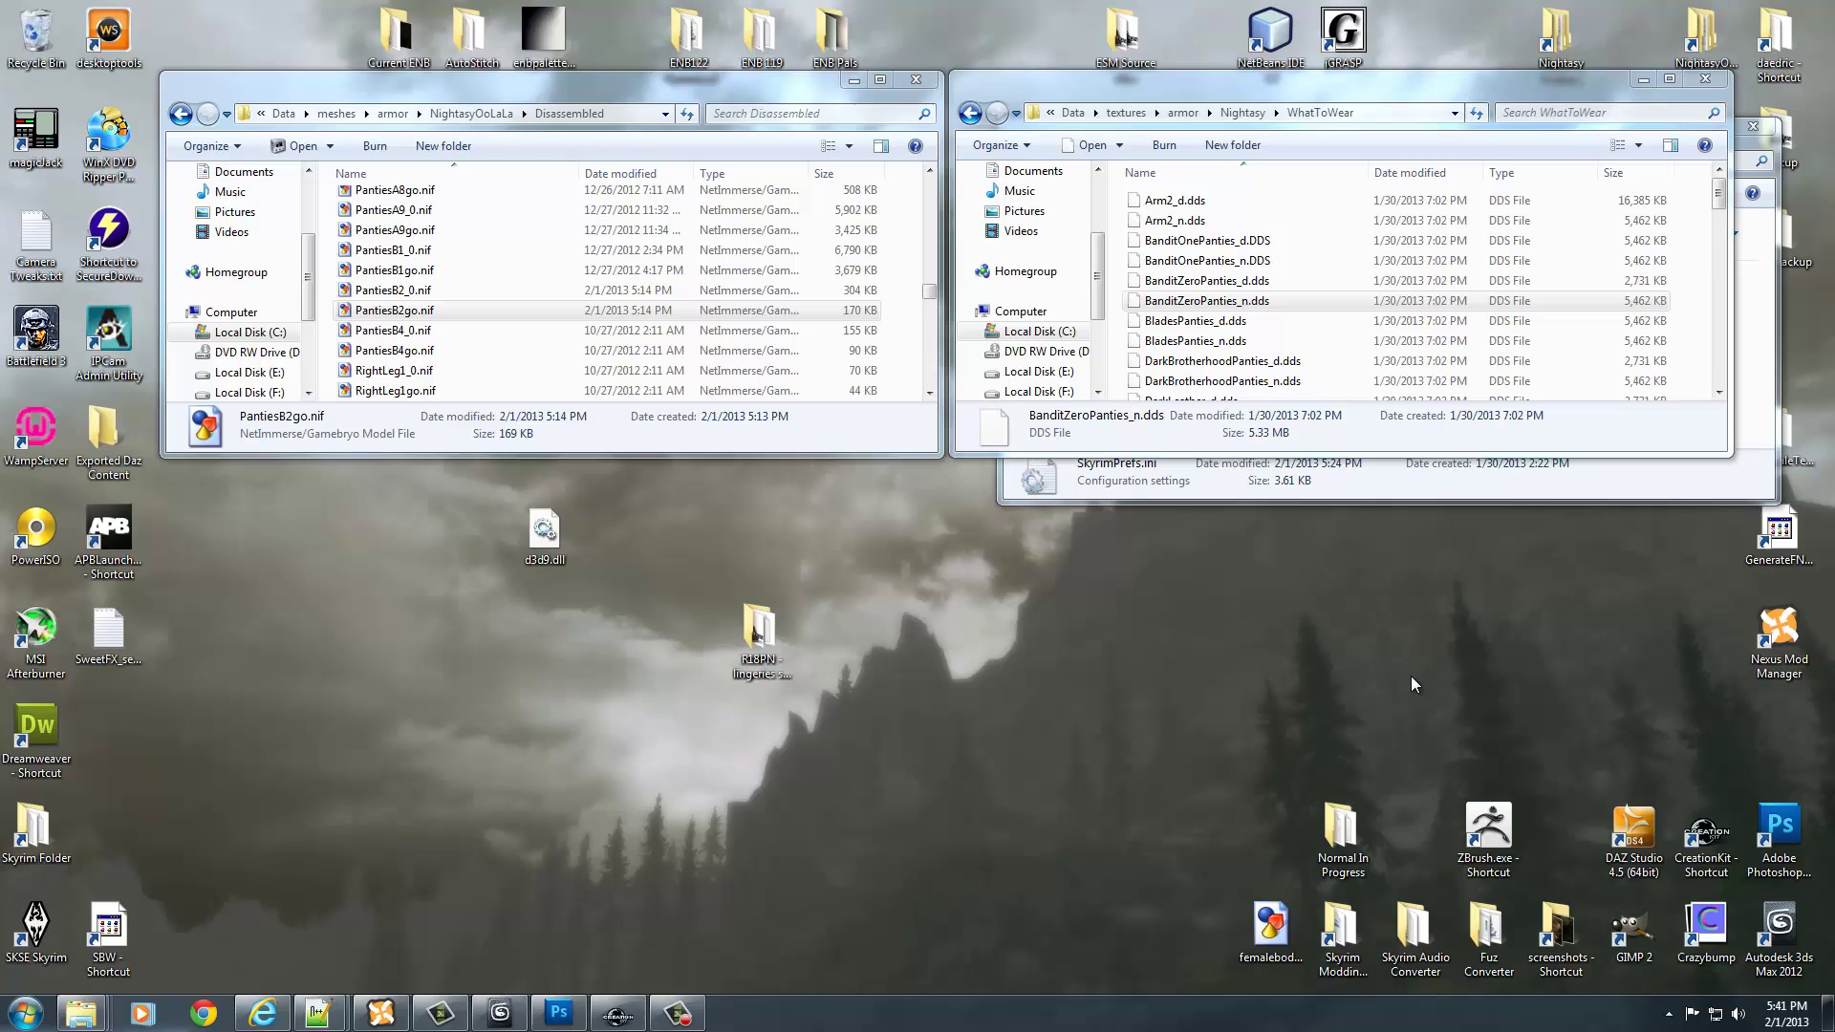